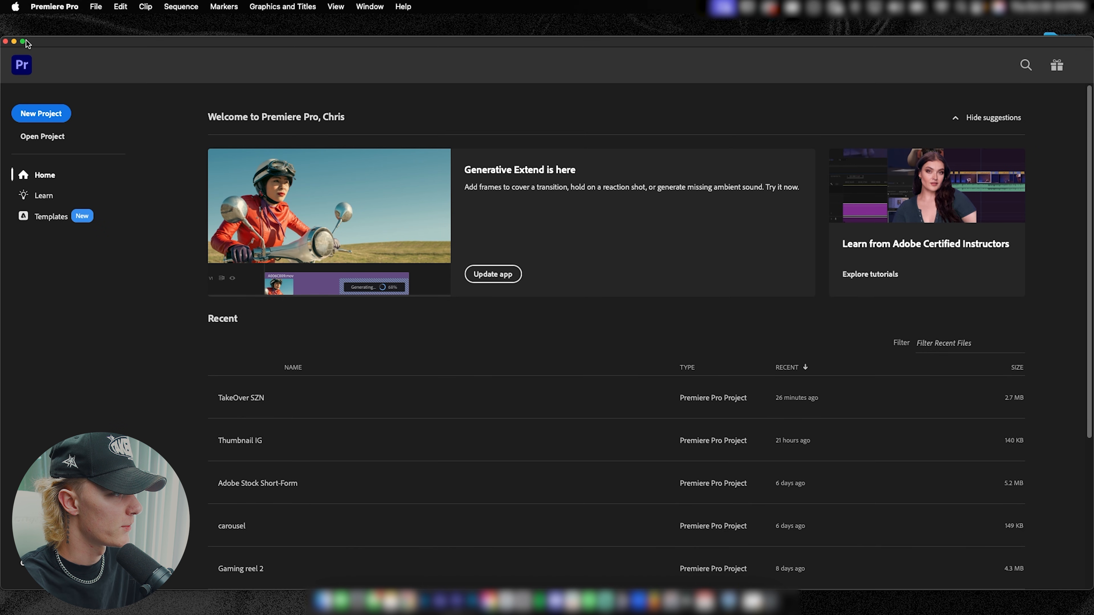
Create a new project named "Short-Form Content".
left_click(42, 92)
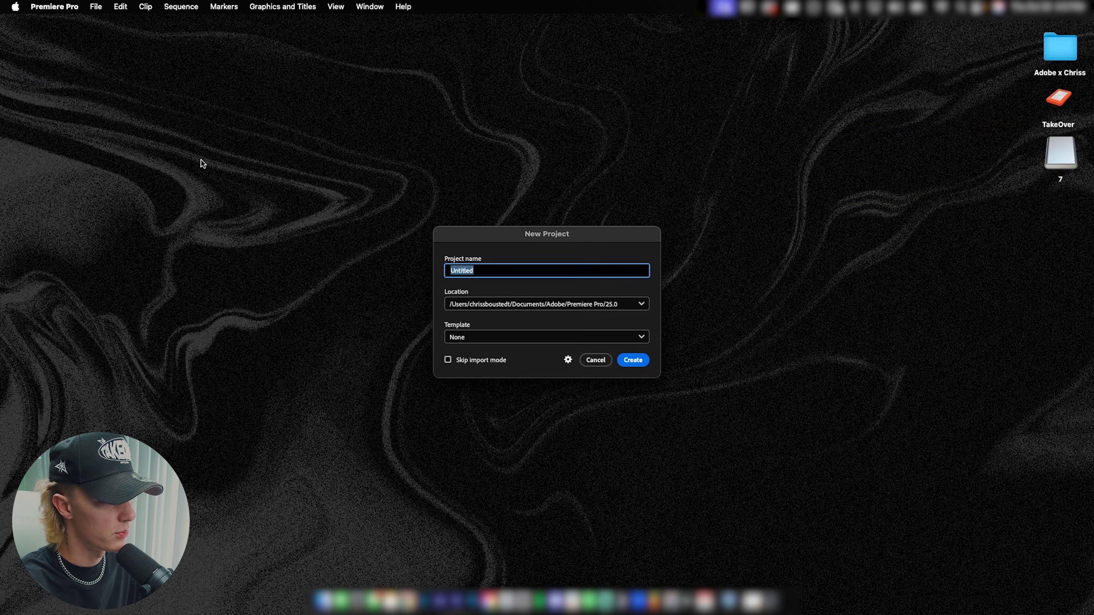
type("Short-Form Content")
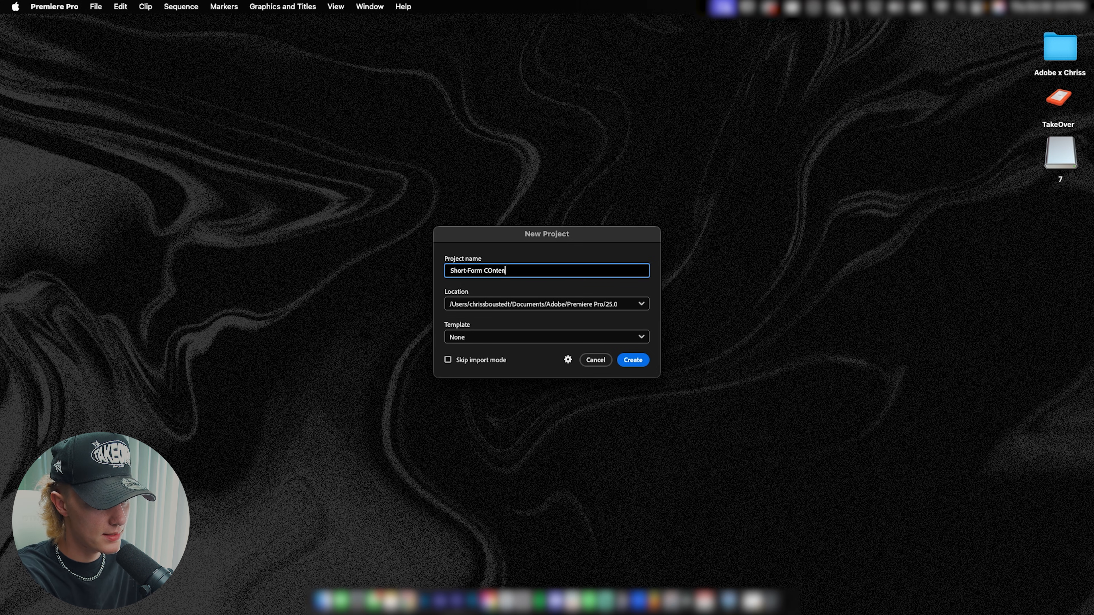
left_click(636, 362)
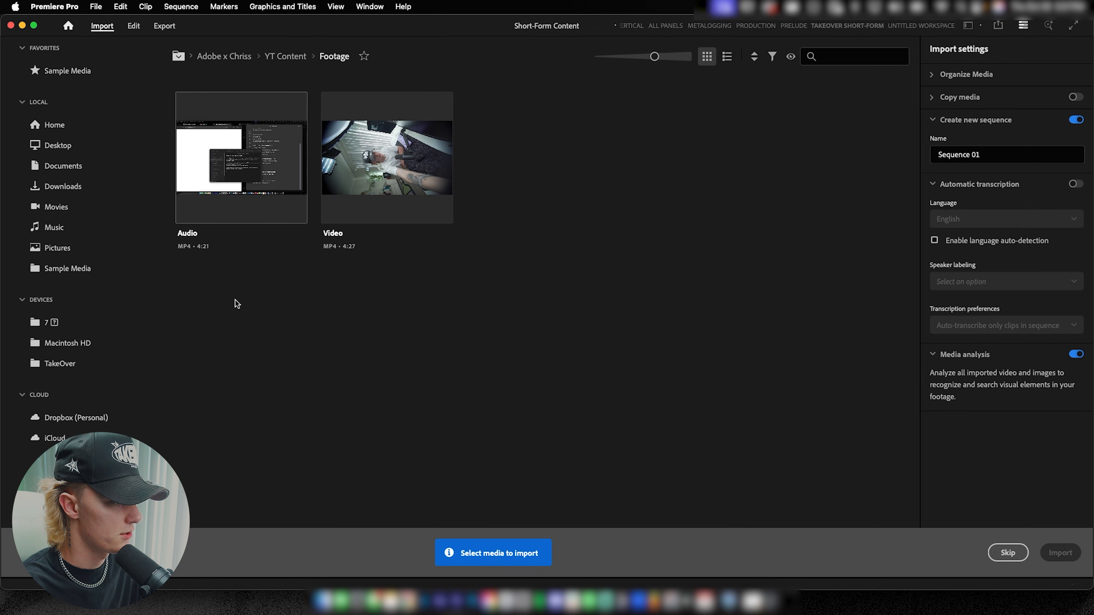
Import the Audio and Video clips from the Footage folder into a new sequence named Sequence 01.
left_click_drag(234, 303, 484, 212)
left_click(1063, 555)
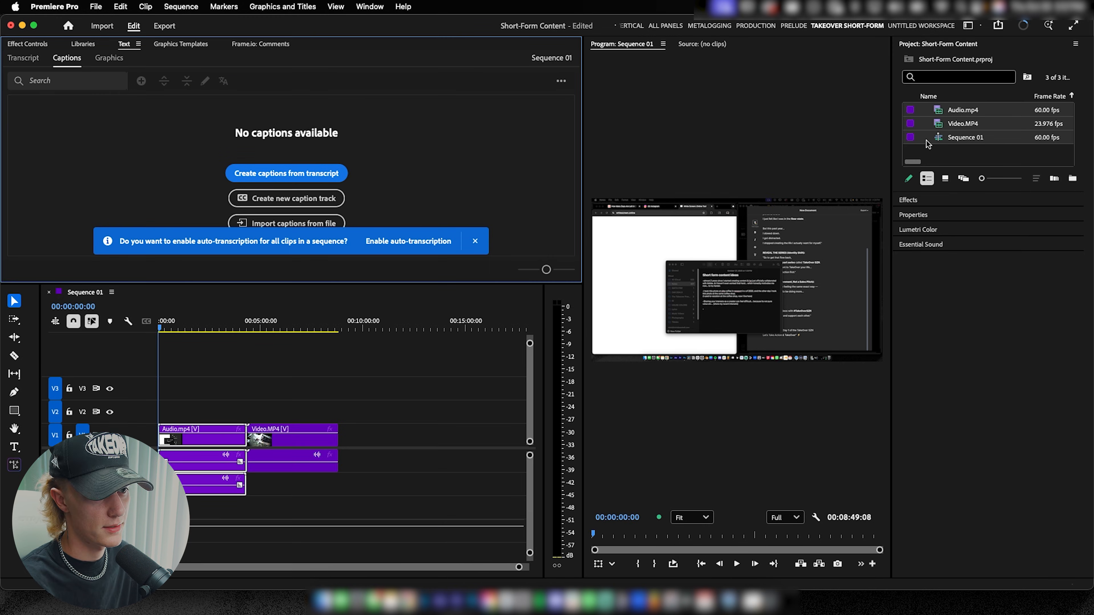
left_click(356, 380)
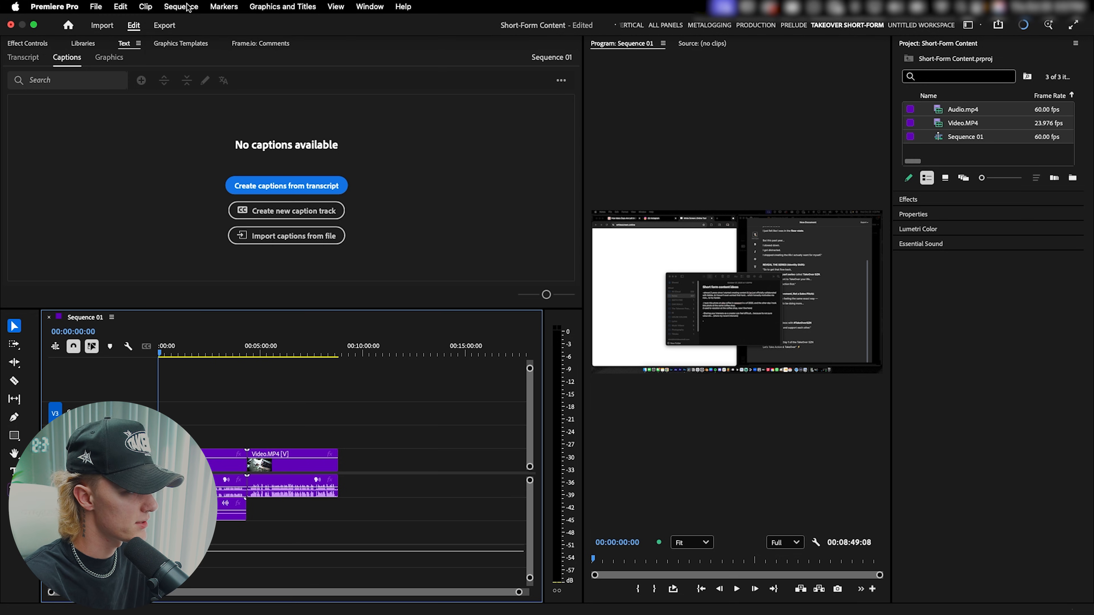
Set the sequence's frame size to 1080 horizontal by 1920 vertical and its timebase to 23.976 frames per second.
left_click(189, 7)
left_click(190, 24)
left_click(461, 208)
type("1080")
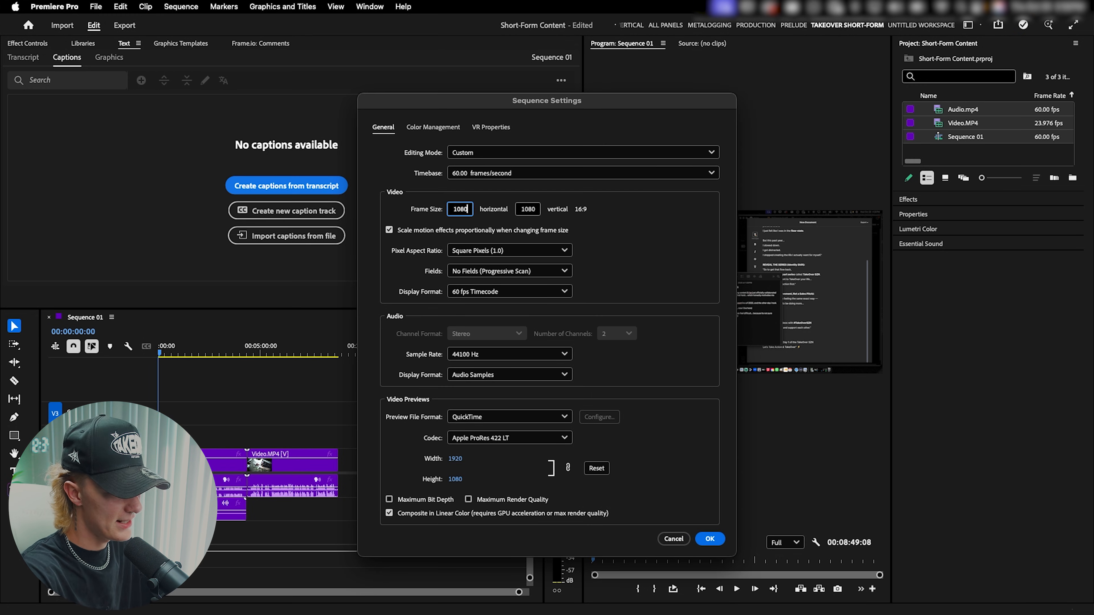
left_click(531, 208)
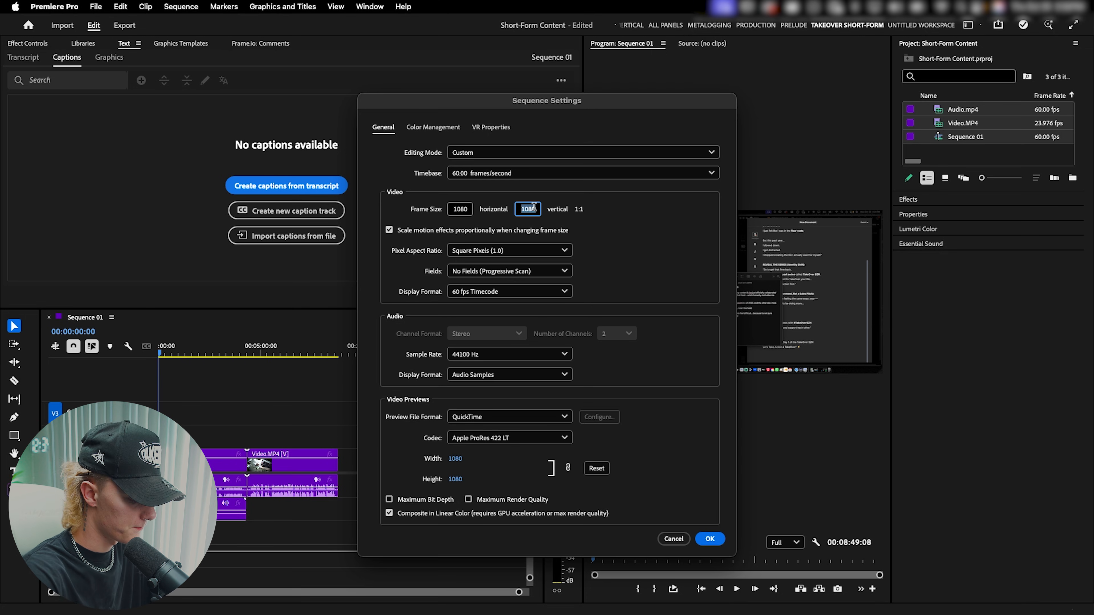
left_click(560, 173)
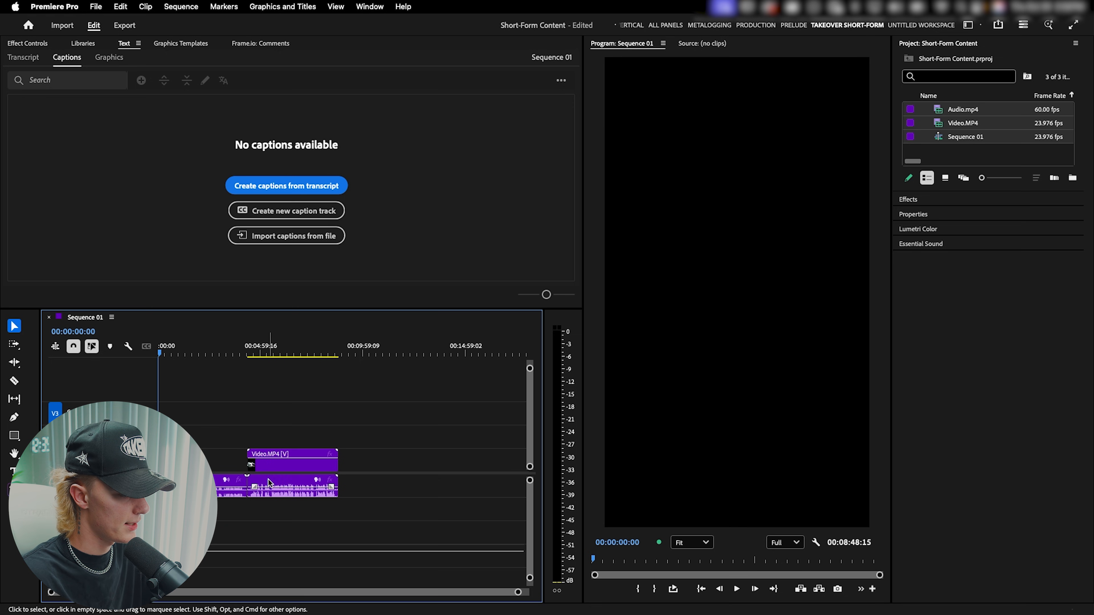
Move the Audio clip's sound down to audio track A2 and place the playhead within the video clip.
left_click_drag(231, 487, 230, 510)
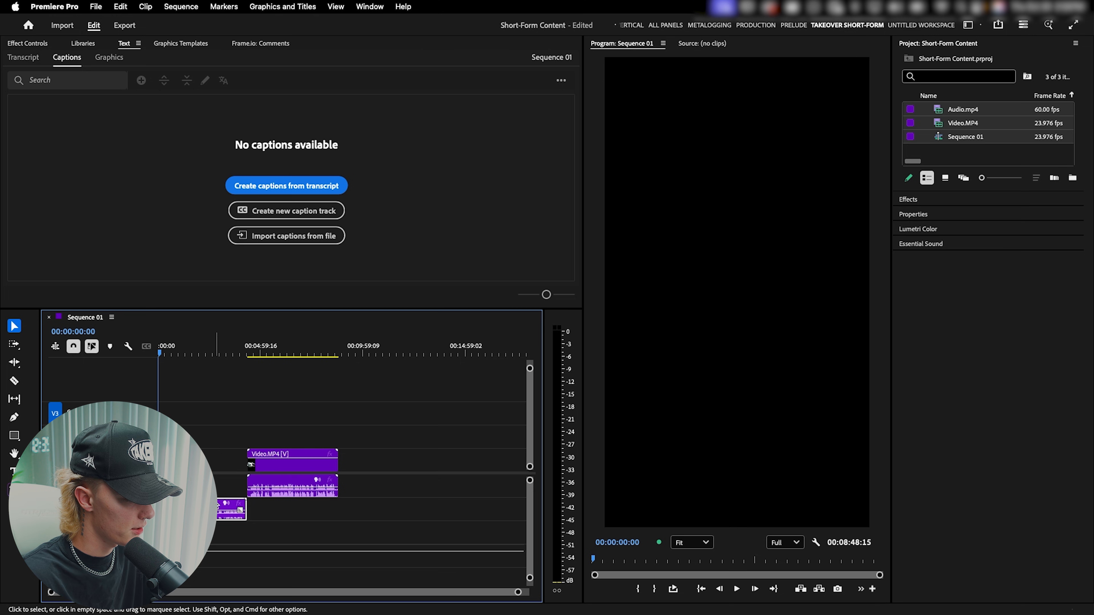
left_click(278, 466)
left_click(265, 352)
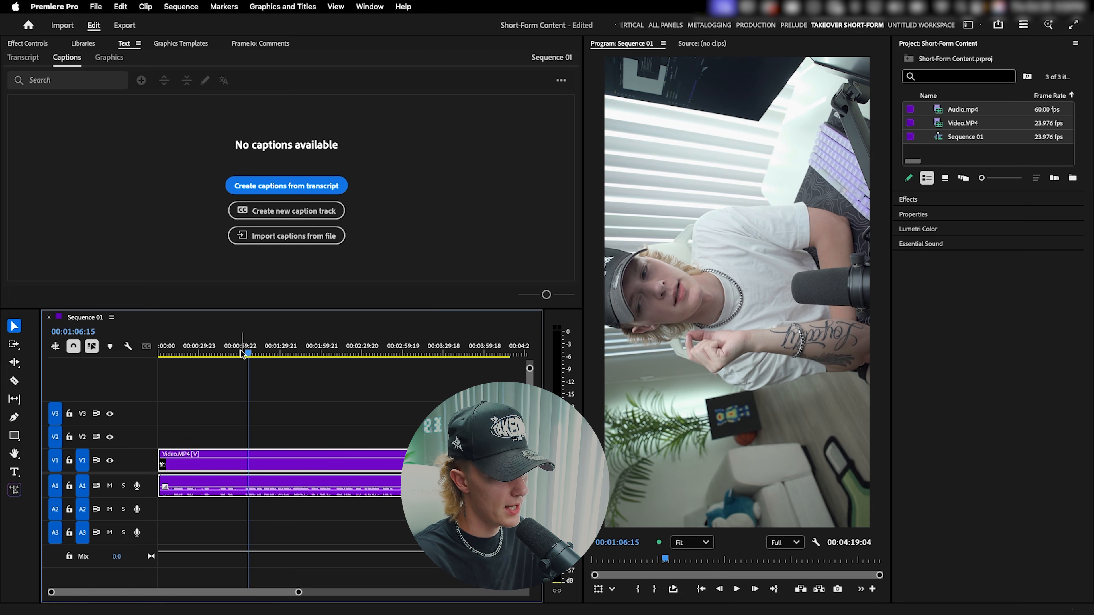
Set the video clip's scale to 50 and its rotation to 90 degrees.
left_click(243, 353)
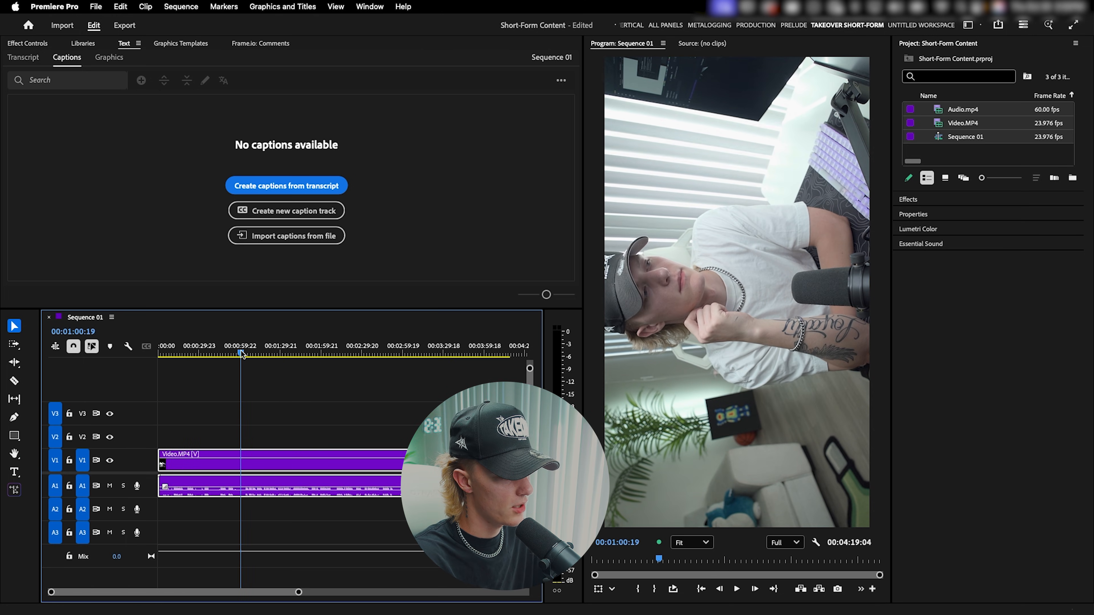
left_click(38, 46)
left_click(182, 115)
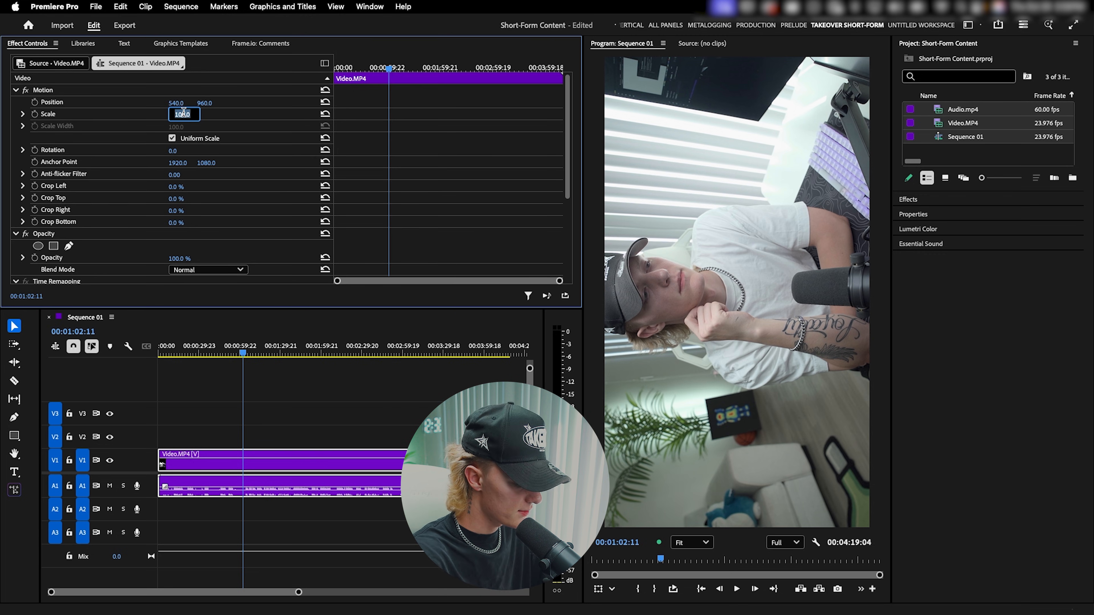
type("50")
key("Return")
left_click(180, 149)
type("90")
key("Return")
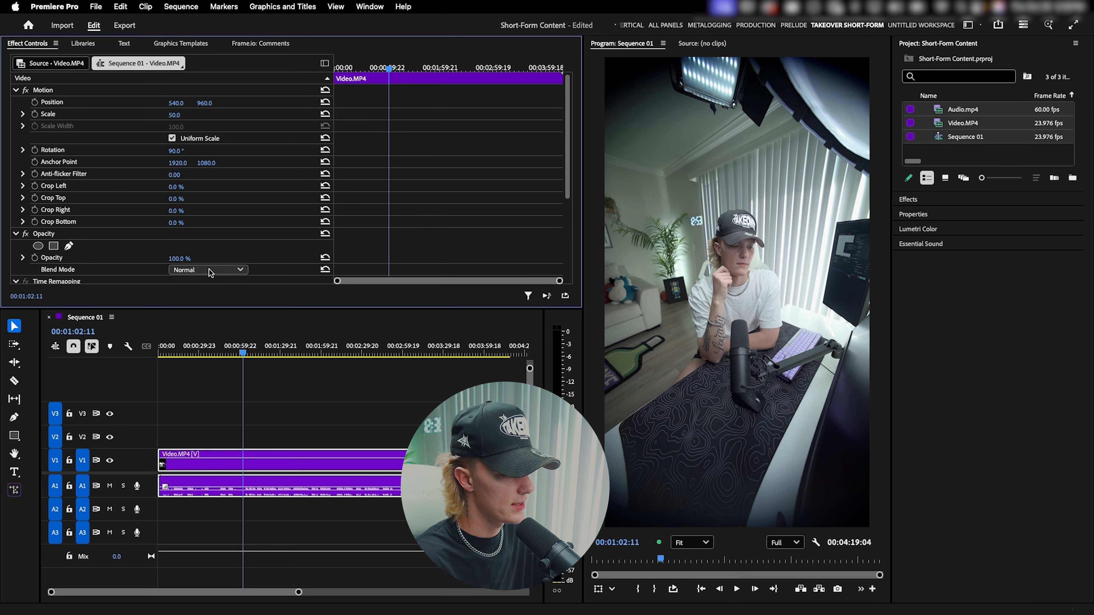
Enlarge the video clip to a scale of 70 so the speaker is framed closer.
left_click(294, 438)
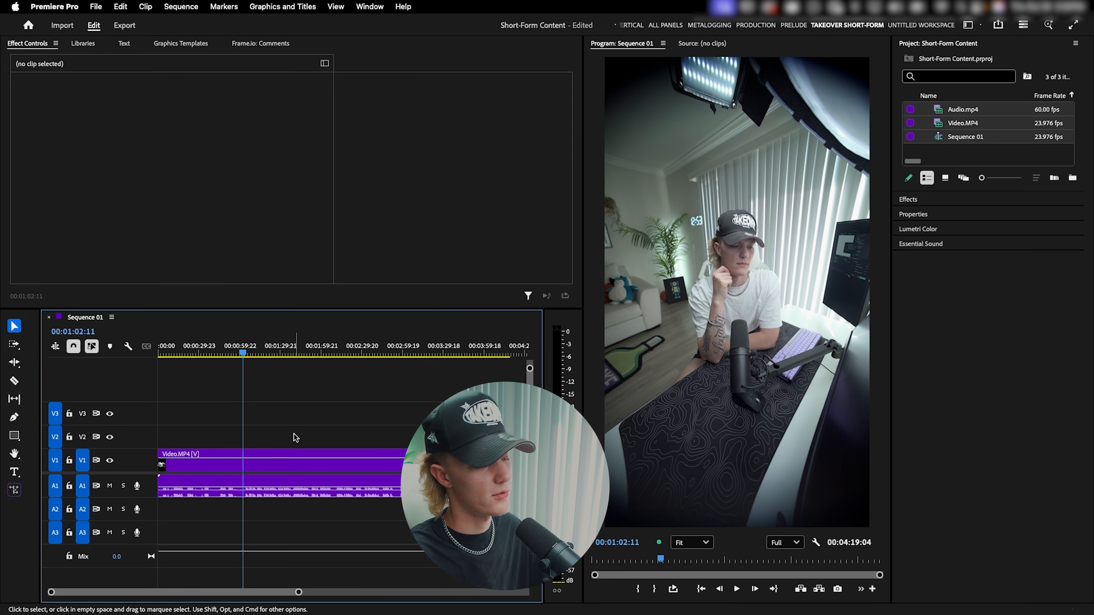
left_click(273, 452)
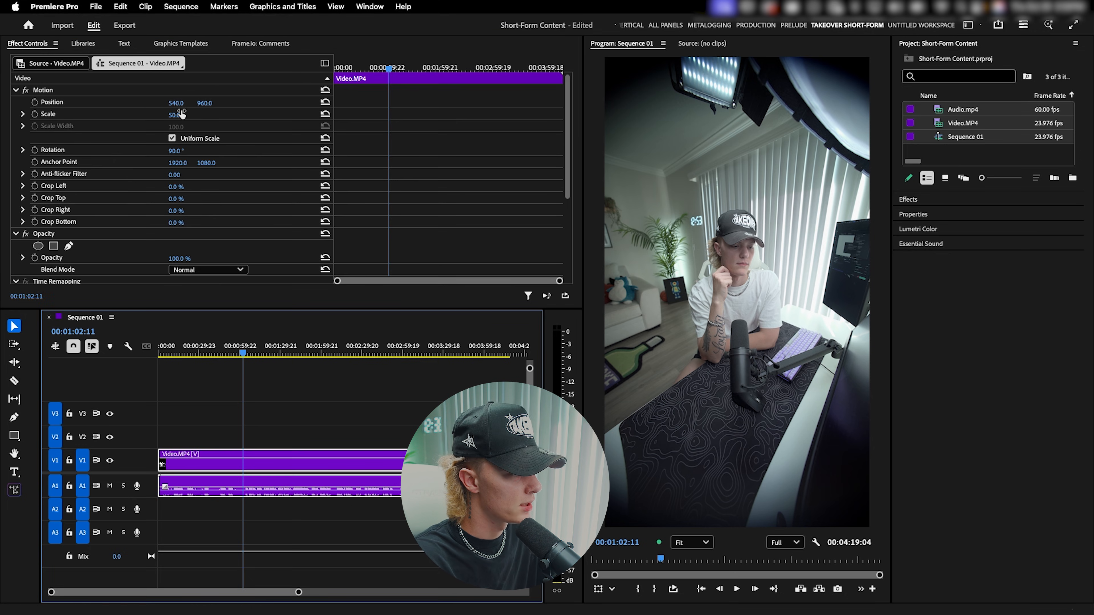
left_click_drag(178, 115, 187, 116)
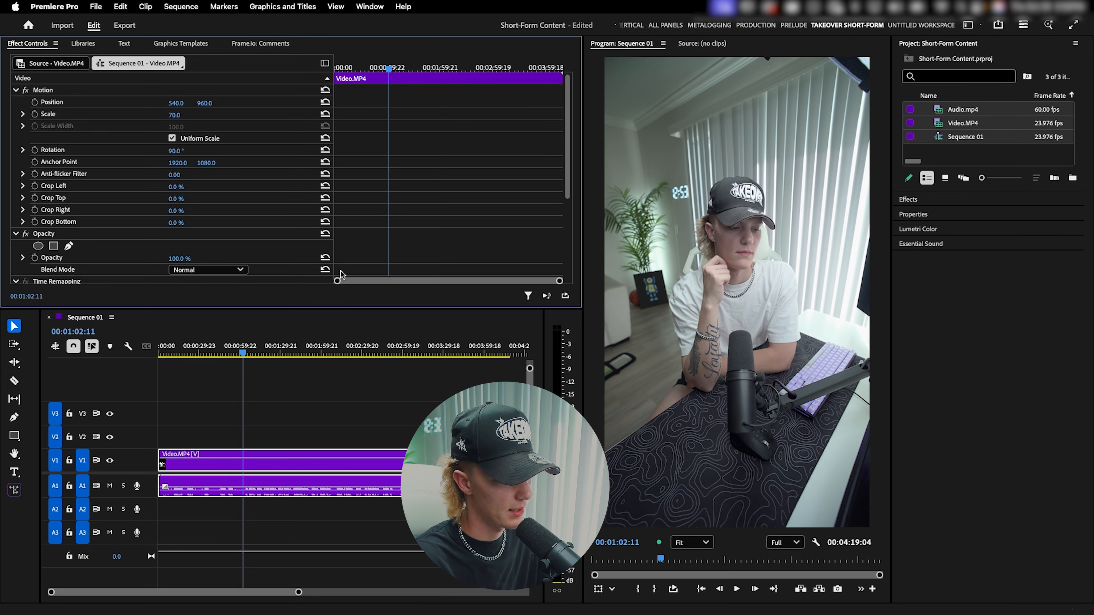
left_click(295, 441)
key("c")
left_click(242, 463)
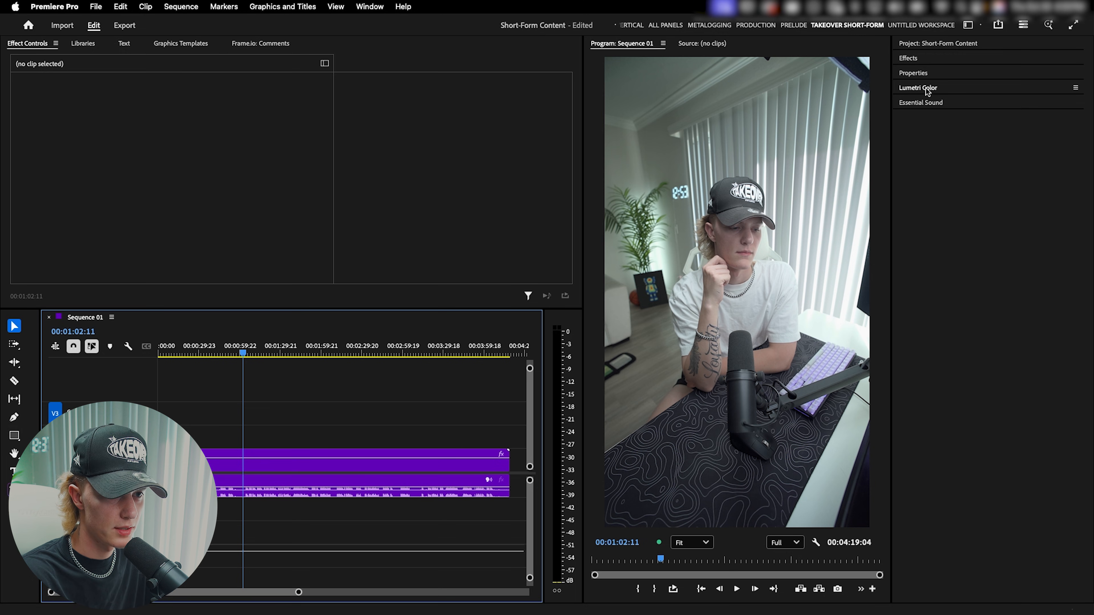
Apply the "Chriss- Szn" creative look in Lumetri Color to the video clip.
left_click(928, 88)
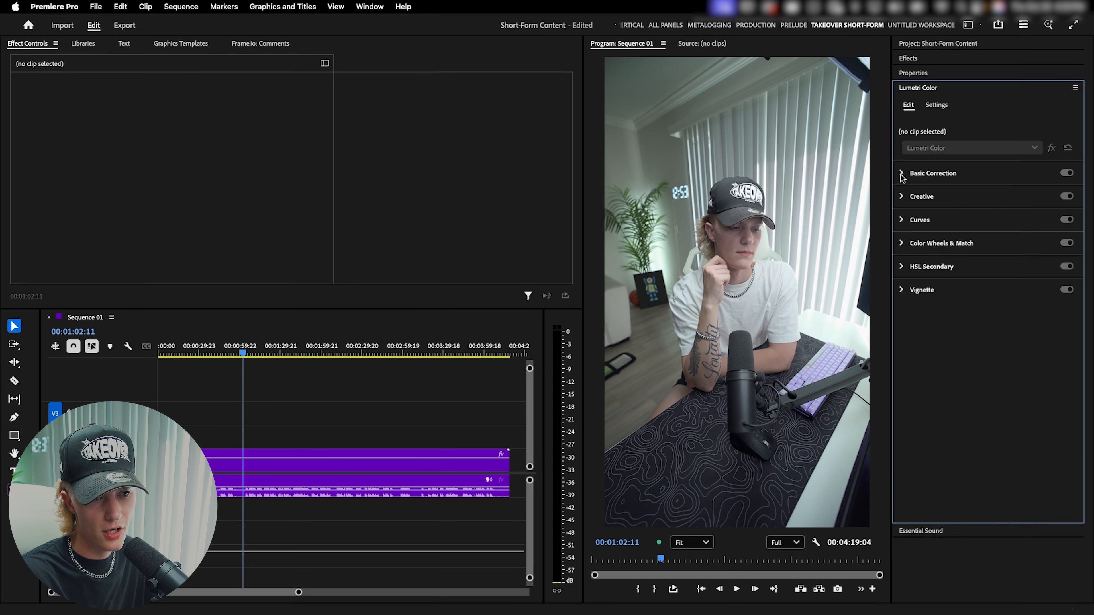
left_click(902, 197)
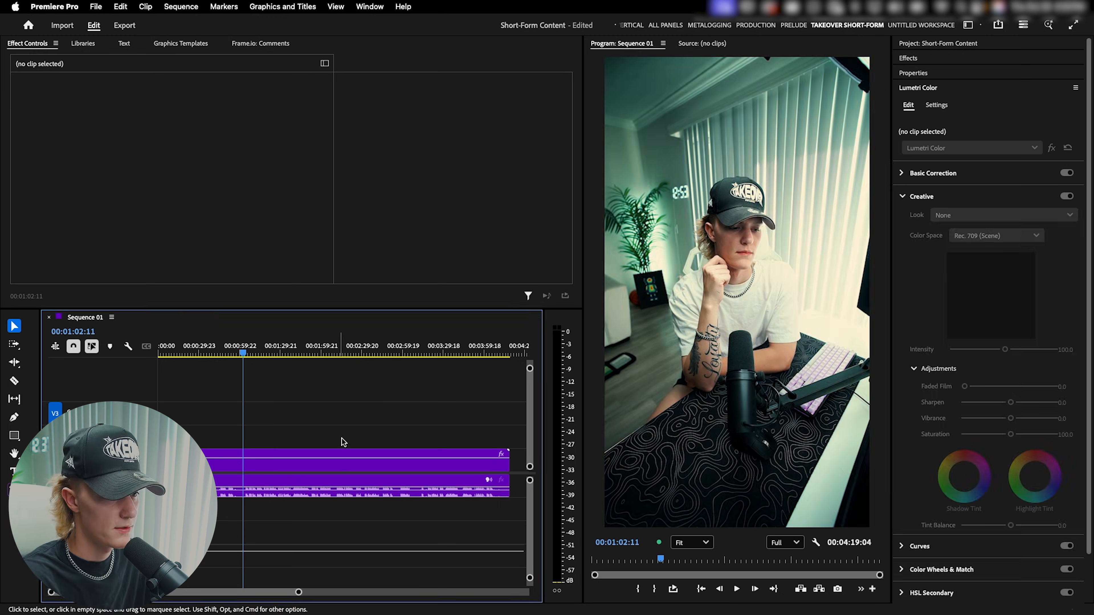
left_click(452, 464)
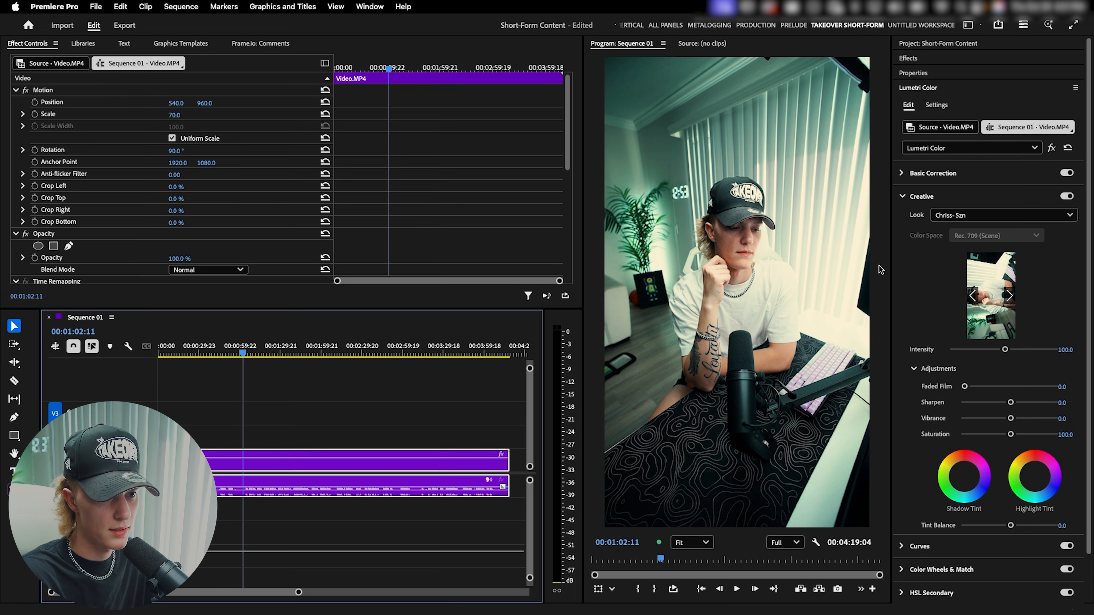
Lower the video clip's whites to about -36.7 and its highlights to about -5.1 in the basic correction.
left_click(902, 173)
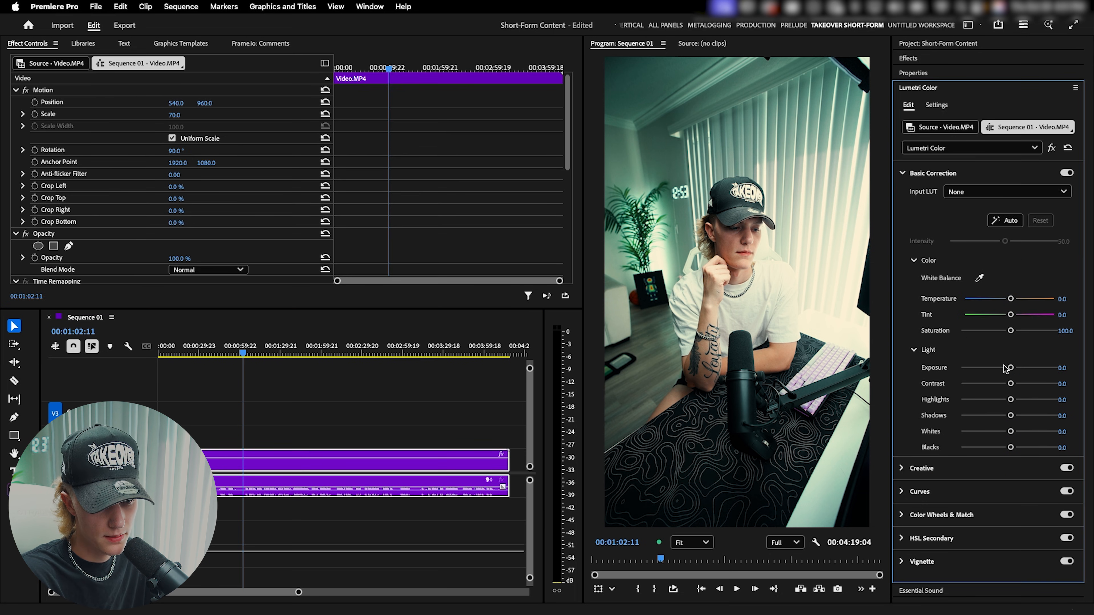
mouse_move(1011, 401)
left_mouse_down()
mouse_move(989, 401)
mouse_move(993, 432)
mouse_move(1007, 402)
left_mouse_up()
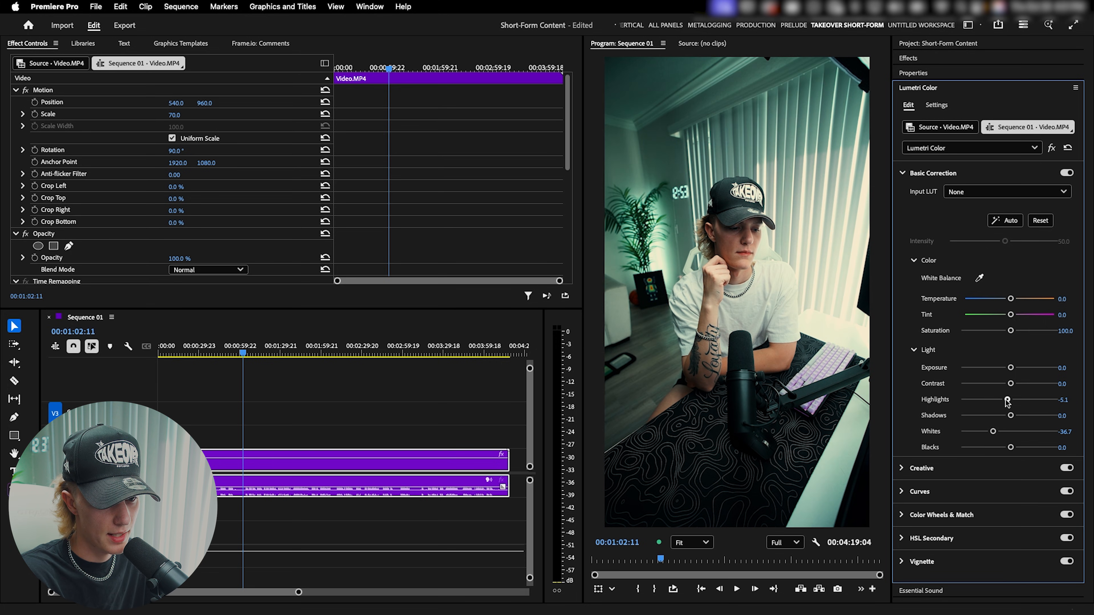
left_click(903, 173)
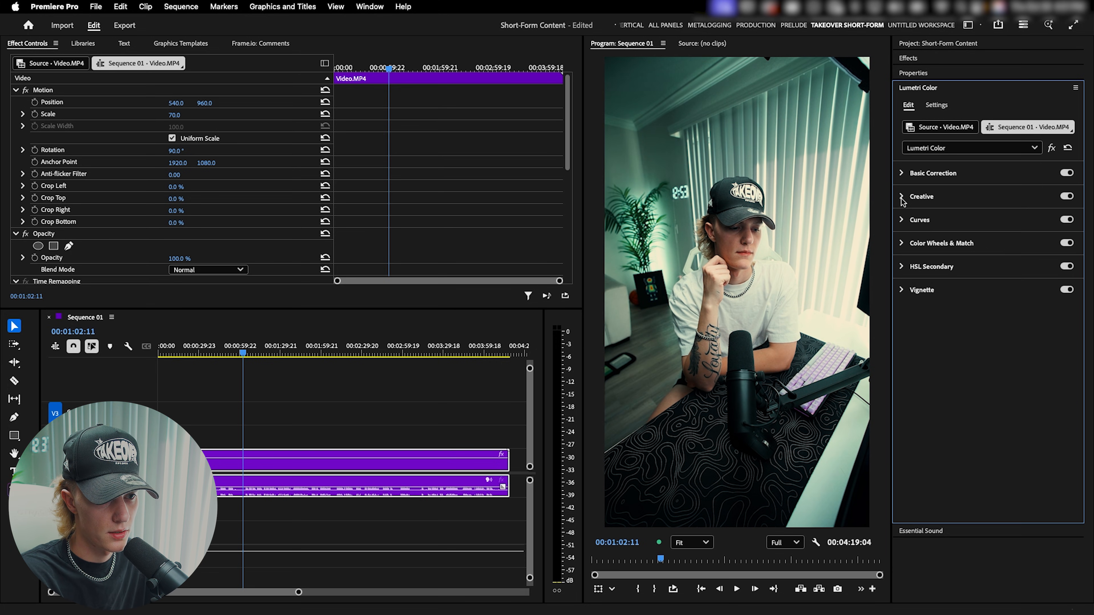
Pull down the white end of the video clip's RGB curve and lift its upper midtones slightly.
left_click(903, 220)
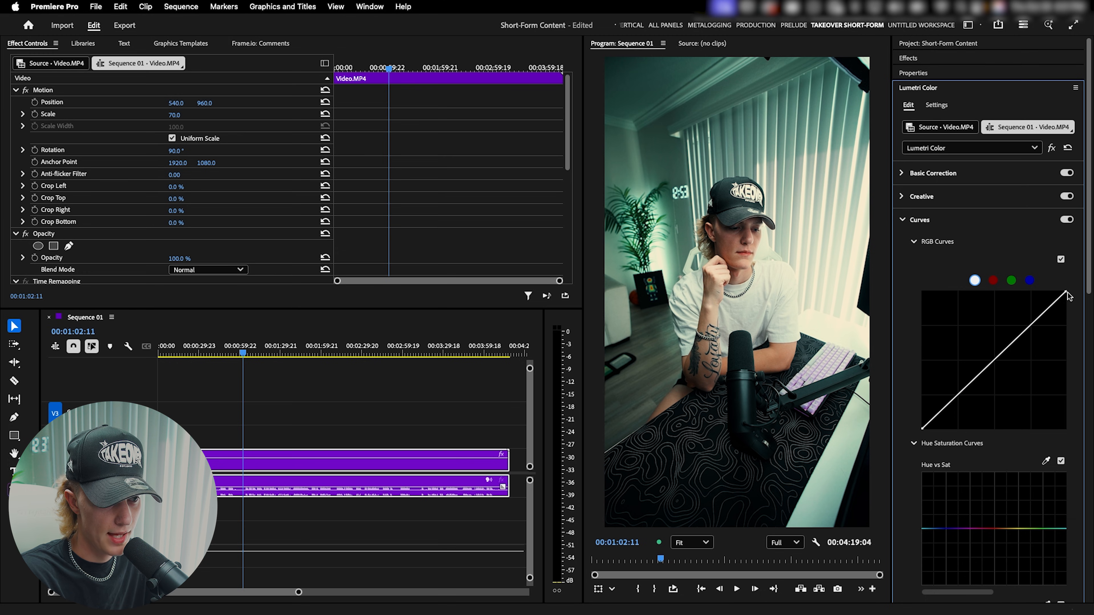
left_click_drag(1066, 293, 1066, 310)
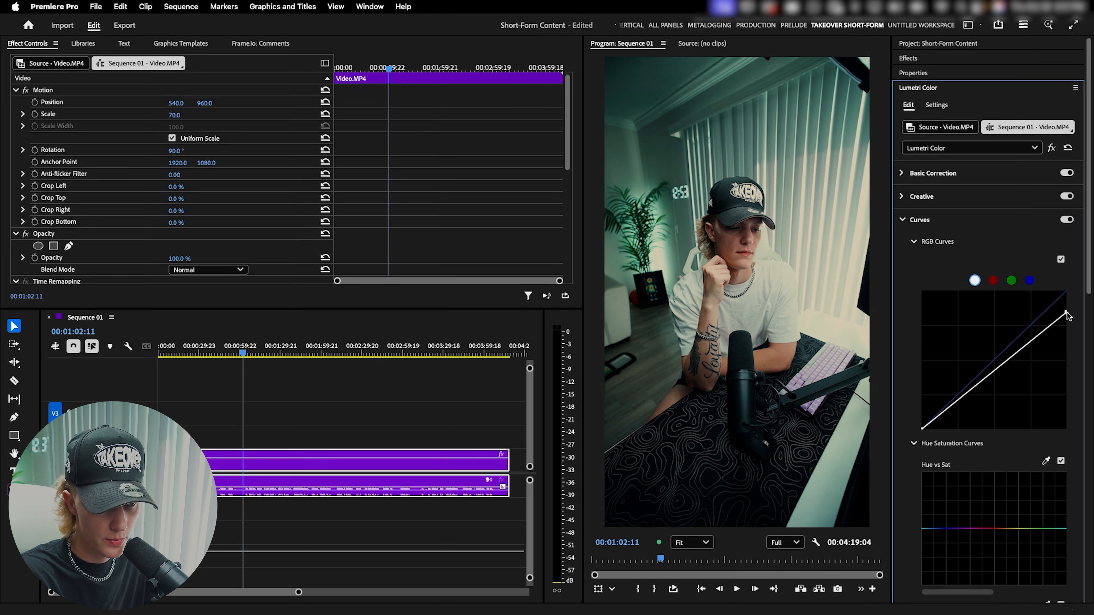
left_click_drag(1016, 356, 1011, 351)
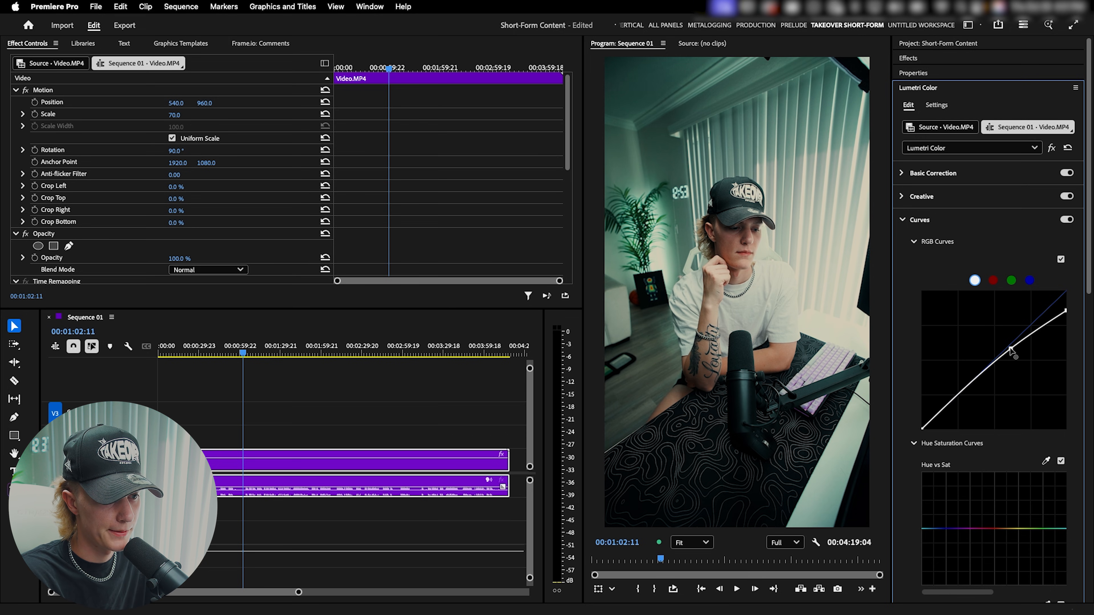
left_click_drag(1066, 313, 1068, 321)
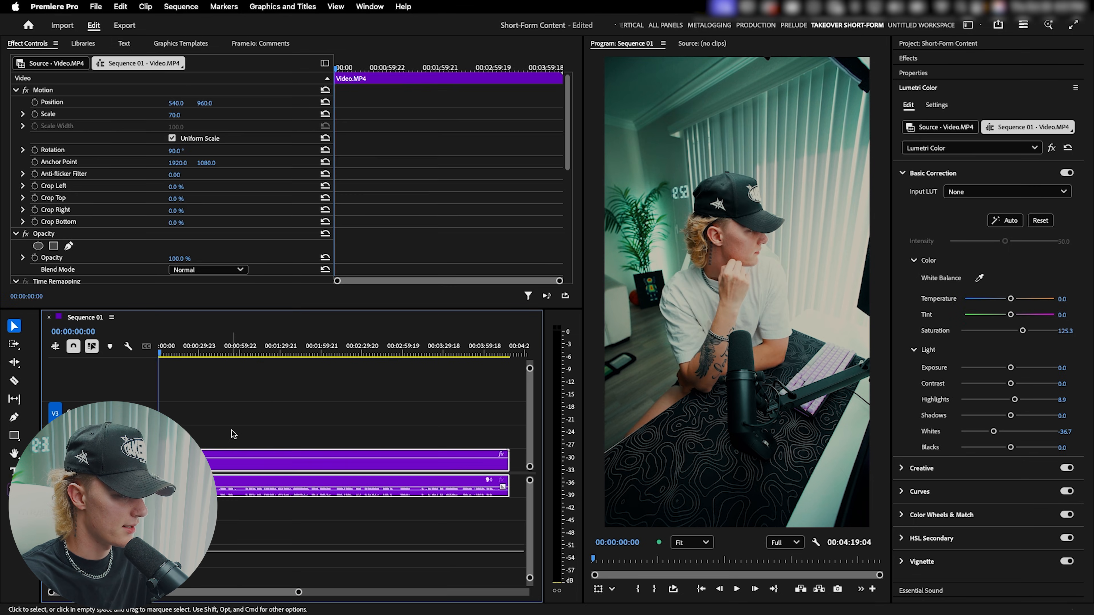
Look up the keys assigned to the Razor Tool, Selection Tool and Ripple Delete in the keyboard shortcuts.
left_click(233, 435)
key("backslash")
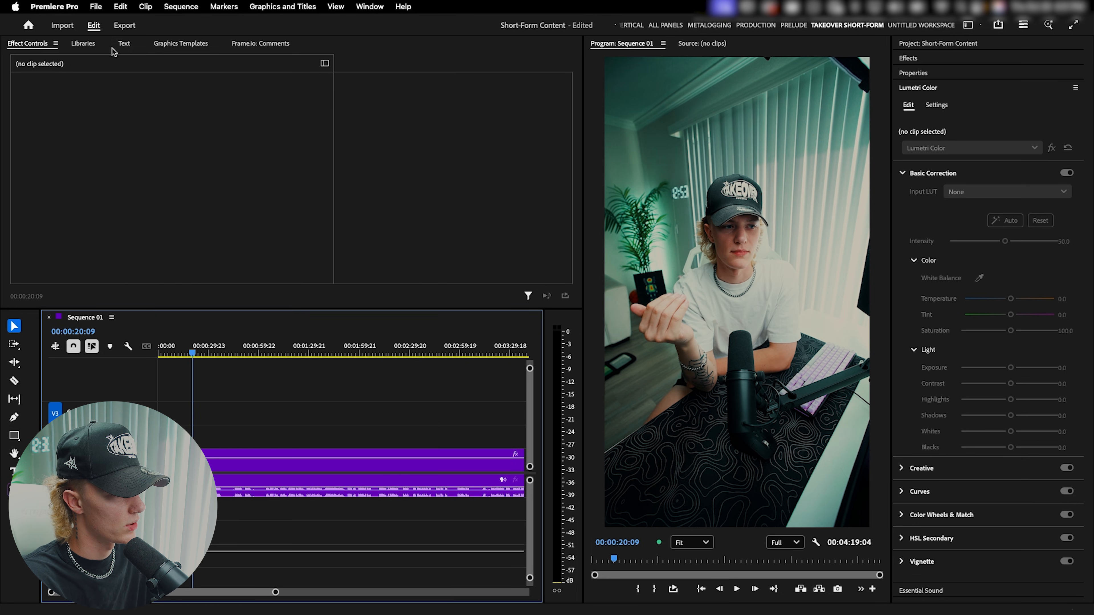
left_click(95, 6)
mouse_move(68, 6)
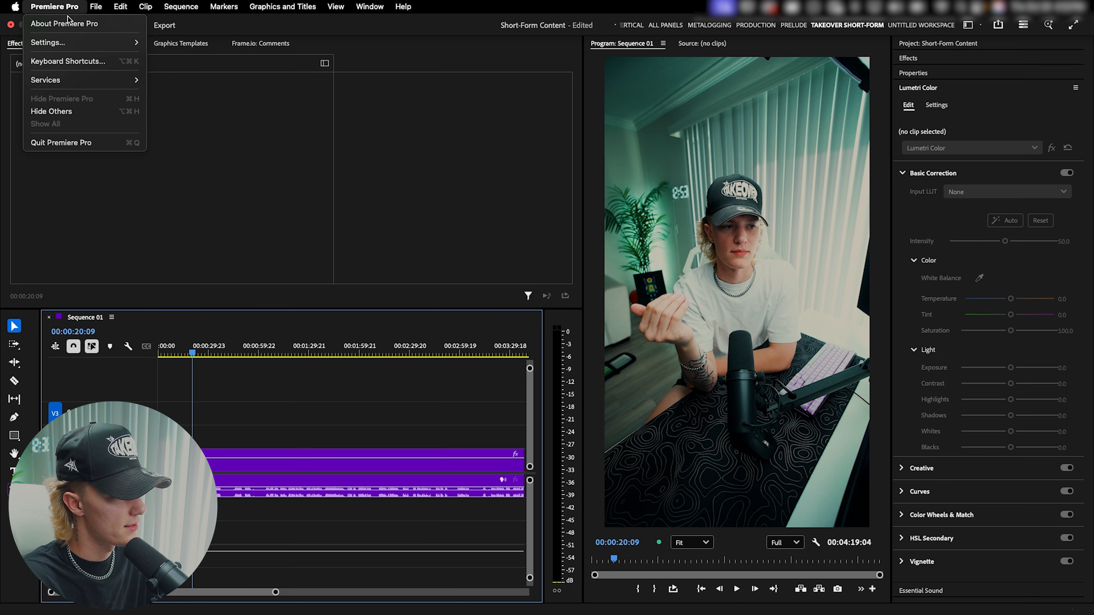
left_click(88, 64)
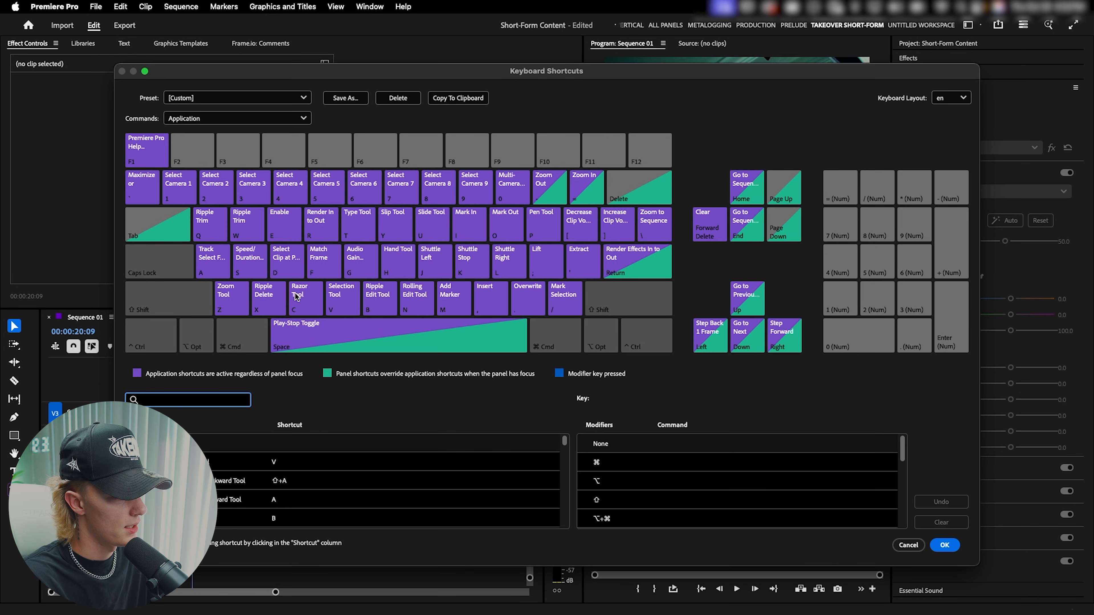
left_click(298, 297)
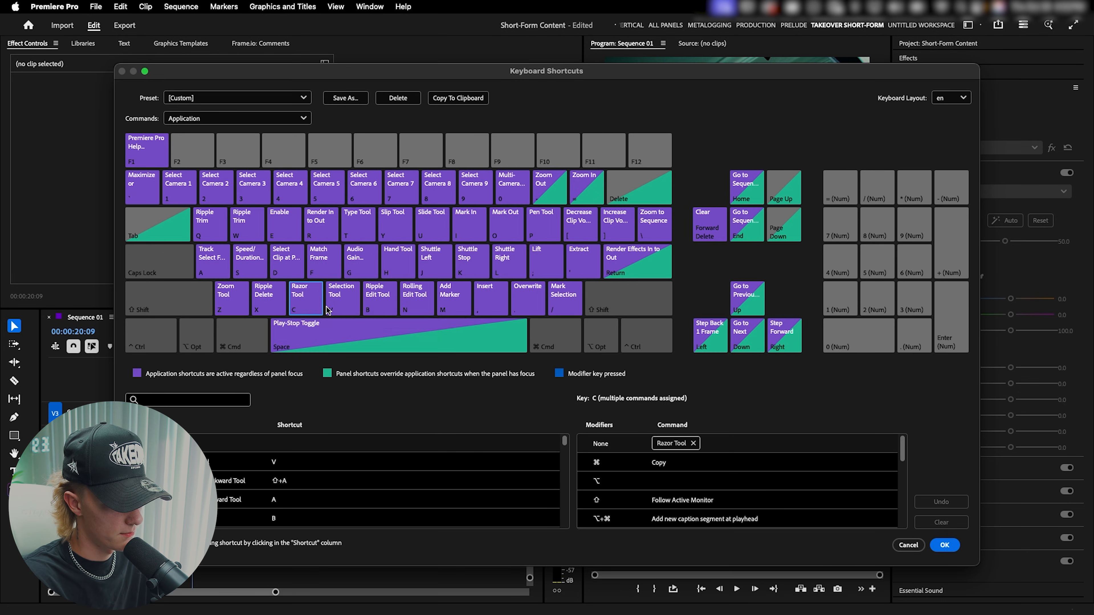
left_click(342, 298)
left_click(268, 307)
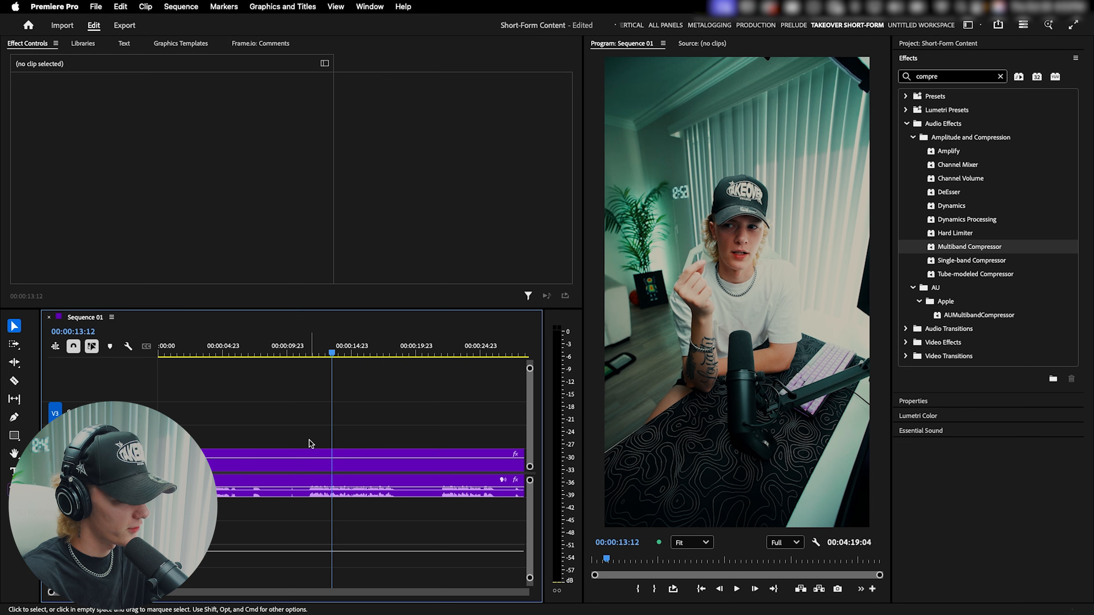
Split the video clip about 12 seconds in, where the speech starts, and ripple delete the part before the cut.
key("c")
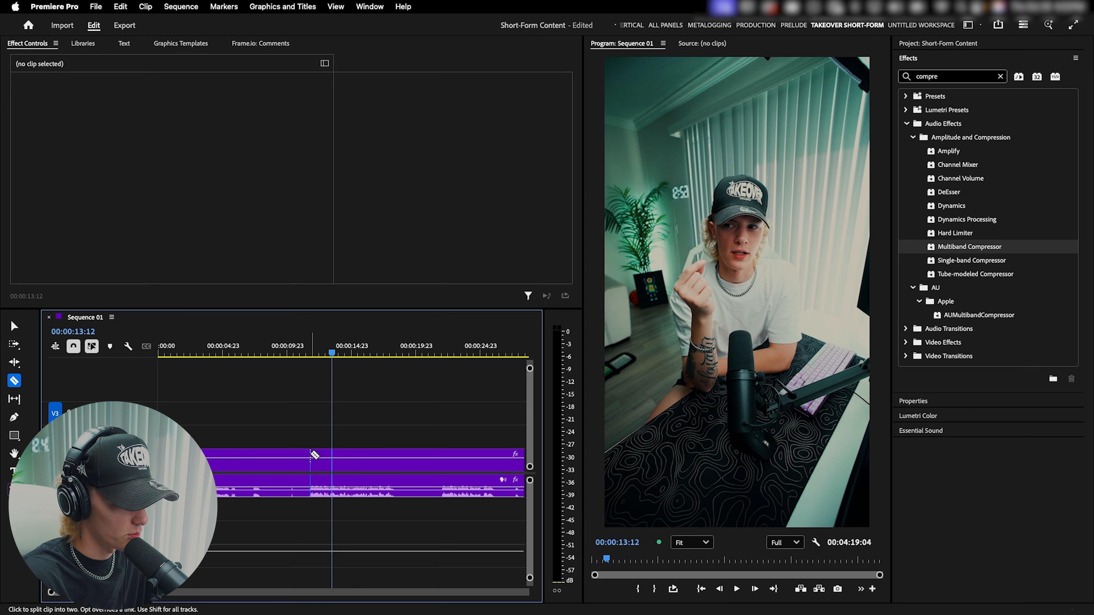
left_click(310, 456)
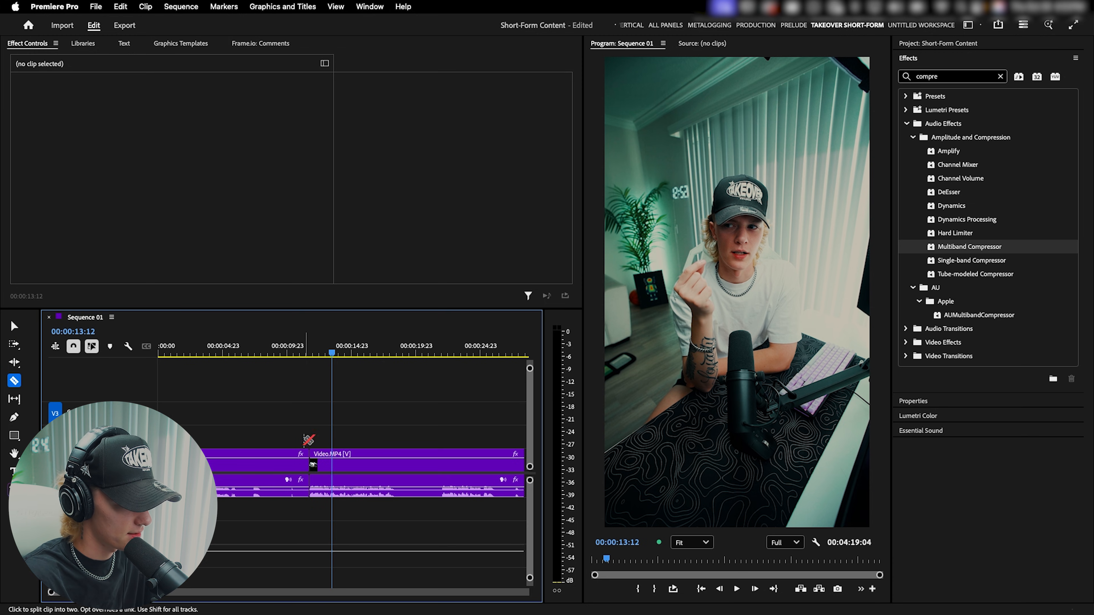
key("v")
left_click_drag(281, 448, 198, 448)
key("shift+Delete")
key("c")
key("v")
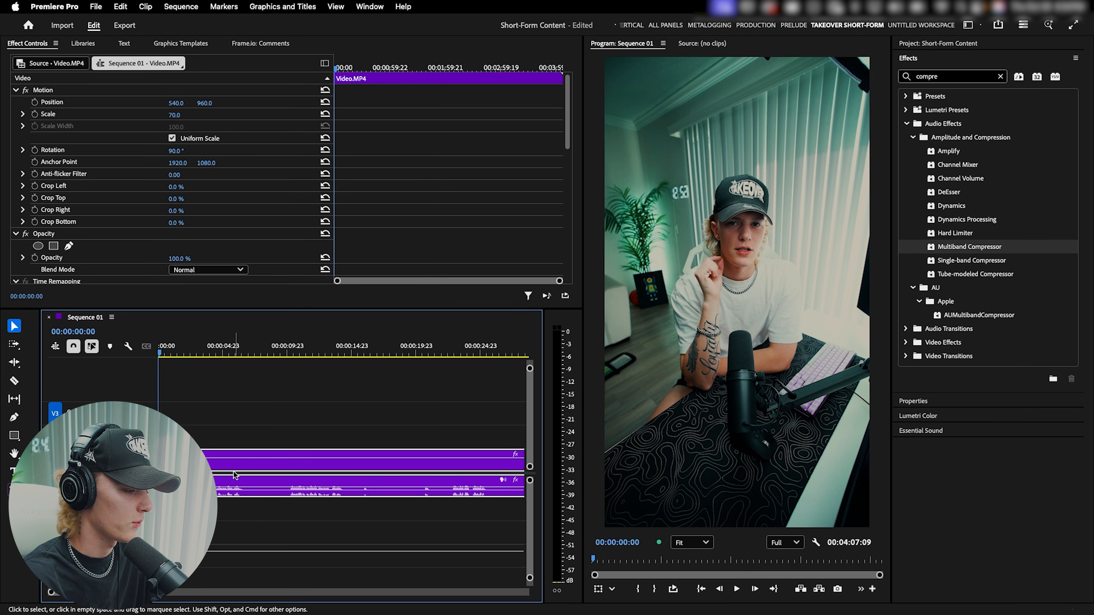
Split the video clip at about 6 and 10 seconds around the silent pause and ripple delete the piece between the cuts.
key("space")
key("c")
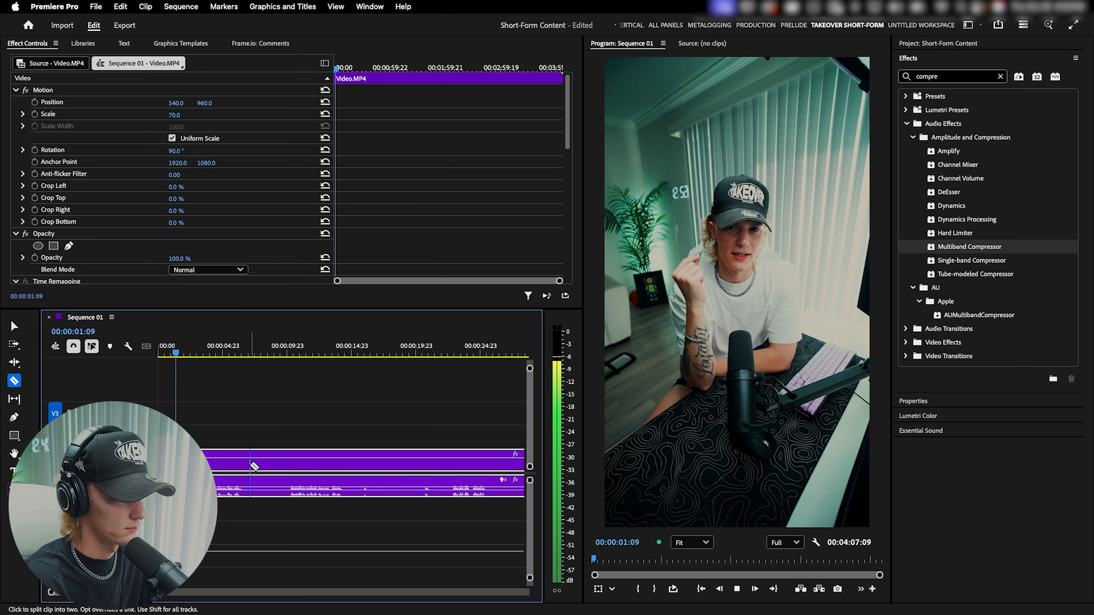
scroll(251, 463, "up", 1)
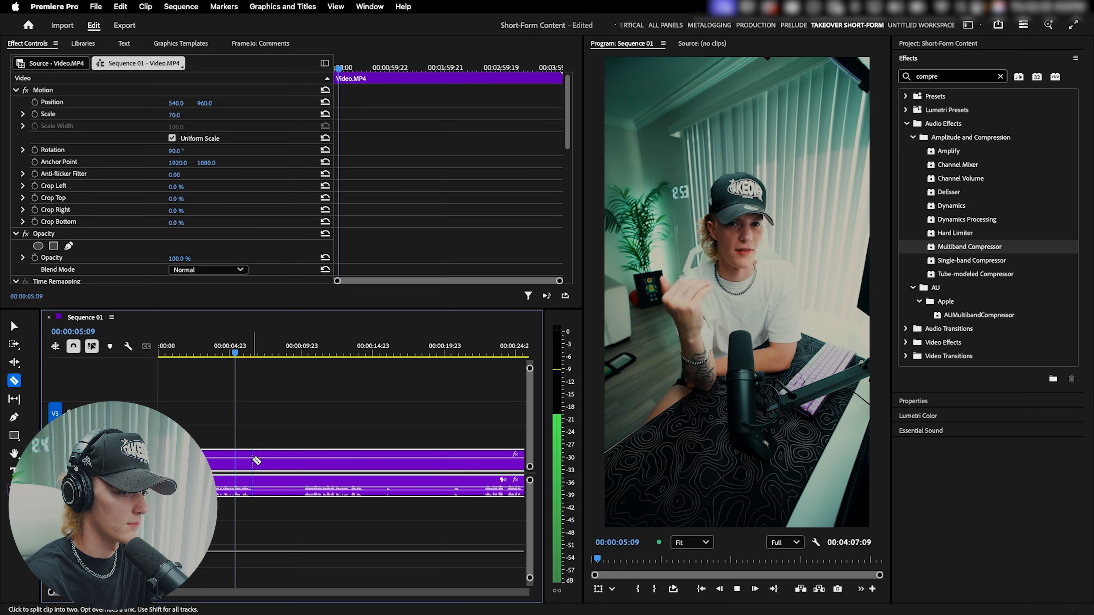
key("space")
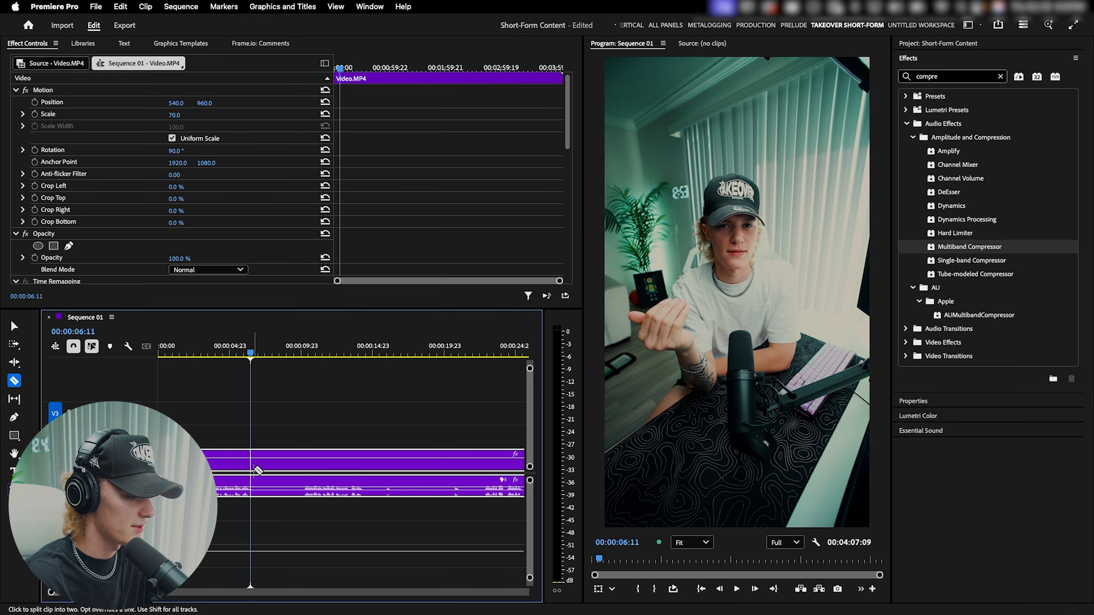
left_click(254, 462)
left_click(304, 463)
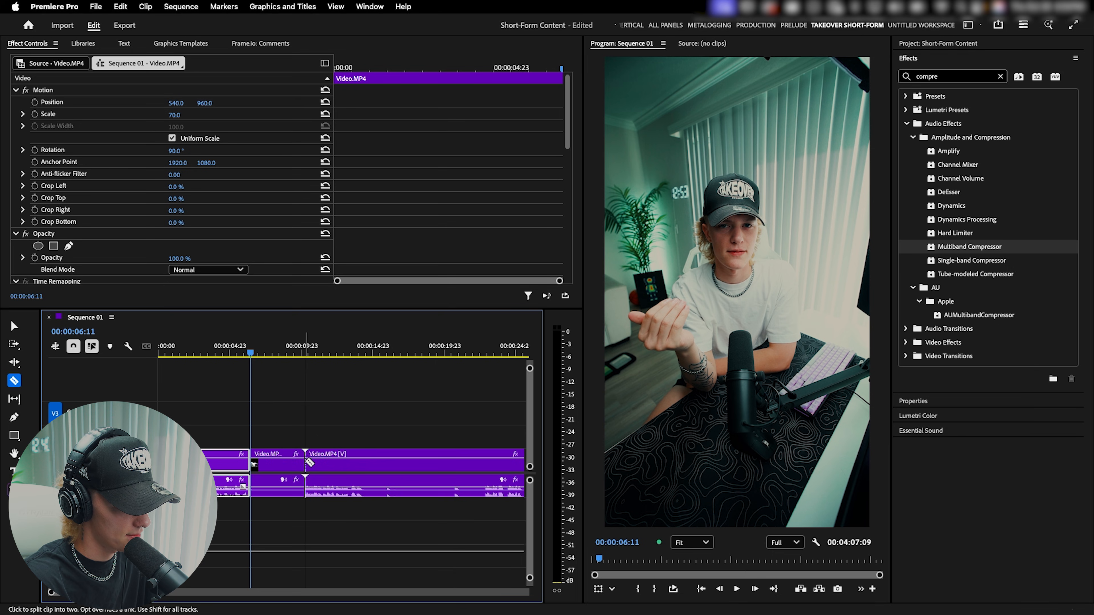
key("v")
left_click(274, 464)
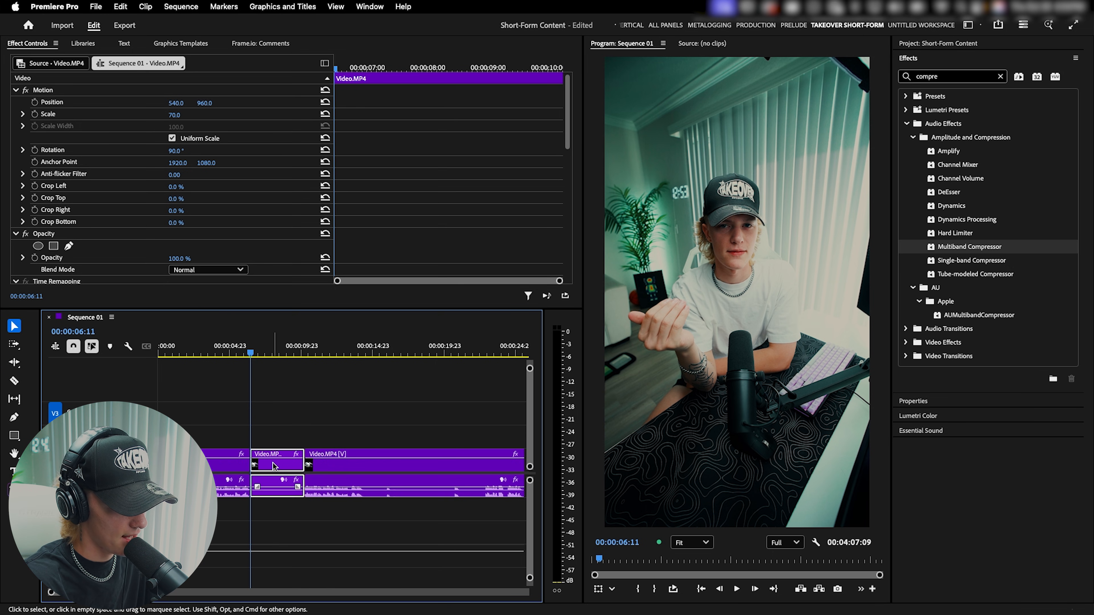
key("shift+Delete")
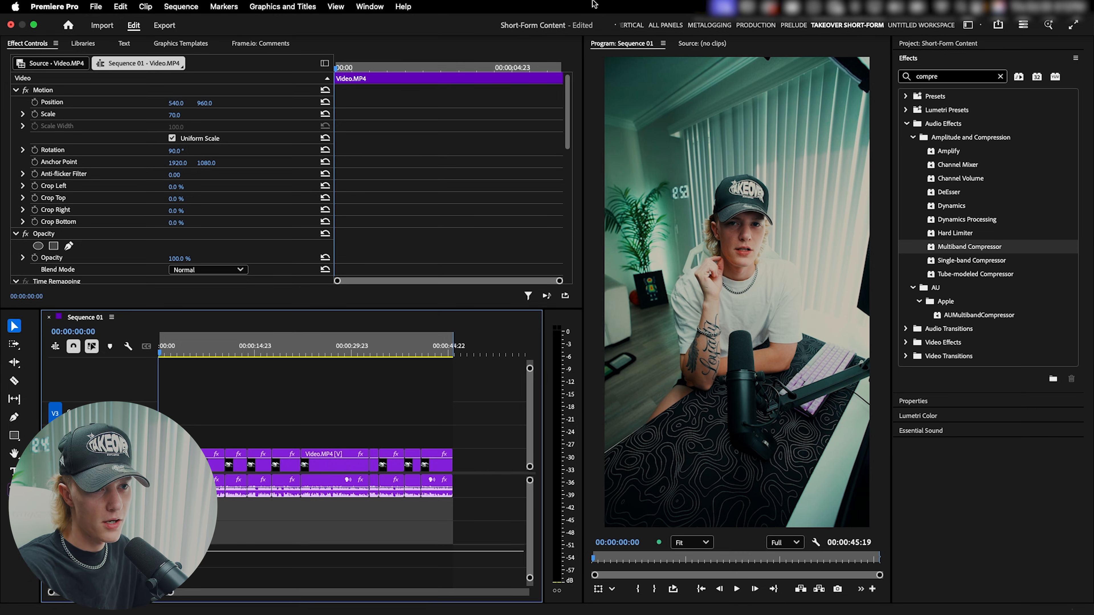
Collapse the Effects panel, widen its panel group slightly and expand the Essential Sound panel.
left_click(916, 58)
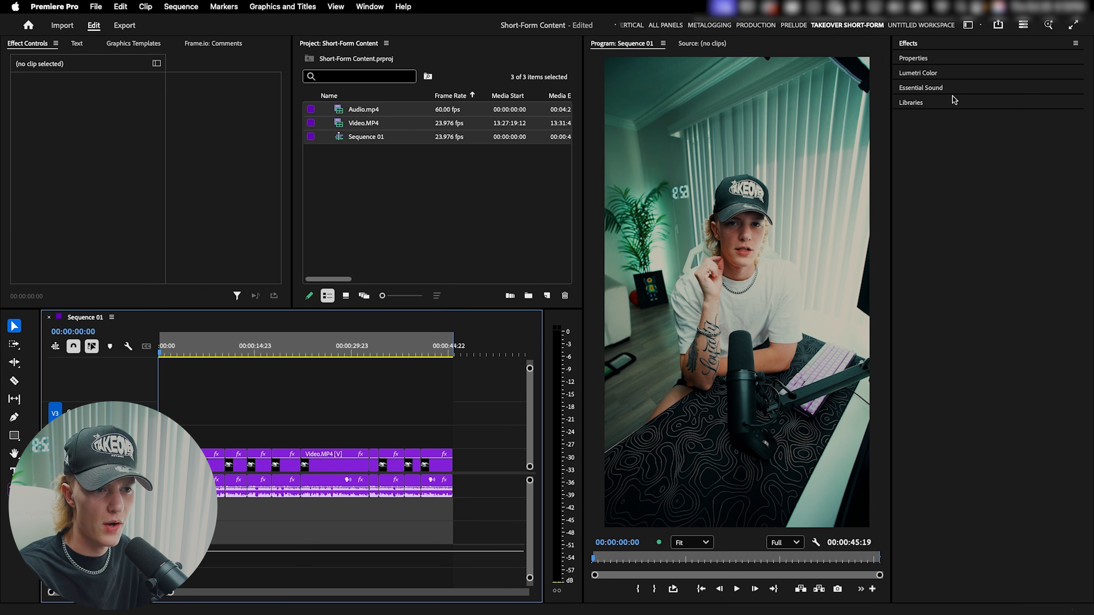
left_click_drag(891, 111, 869, 112)
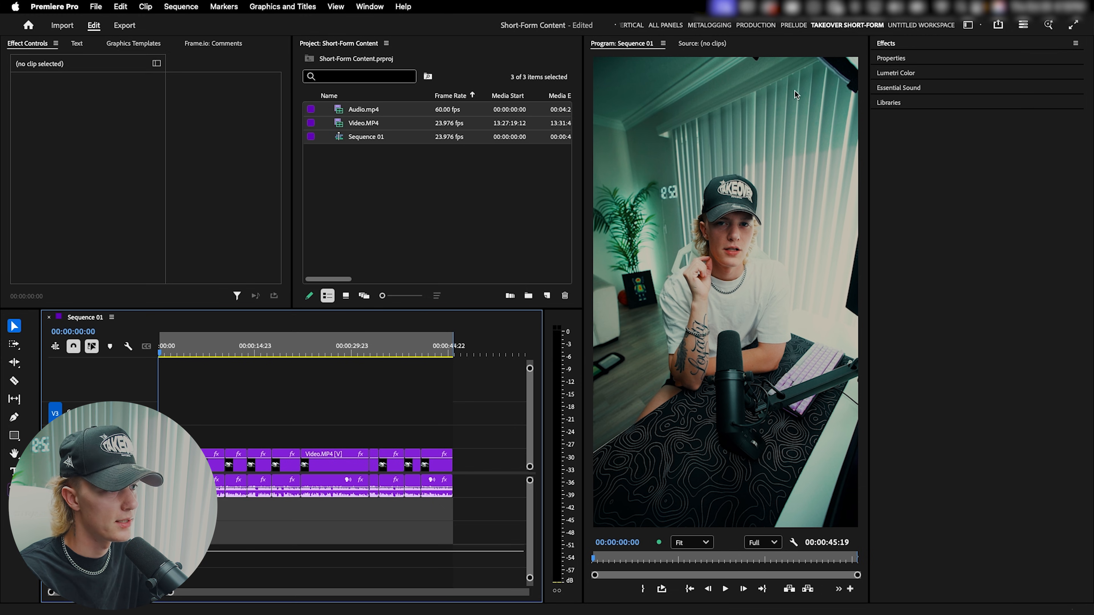
left_click(368, 7)
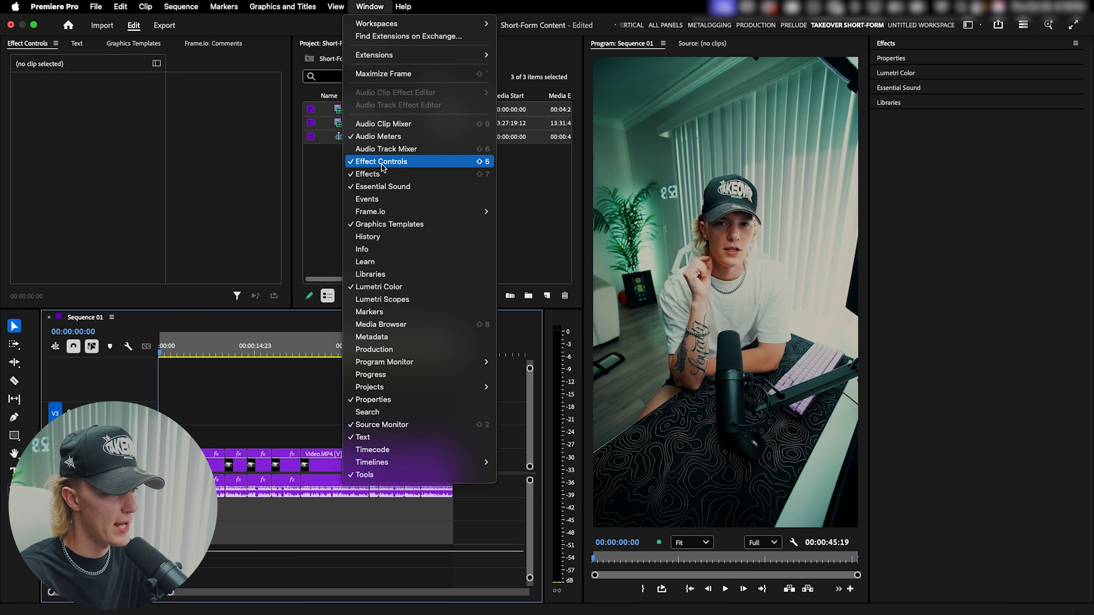
mouse_move(393, 212)
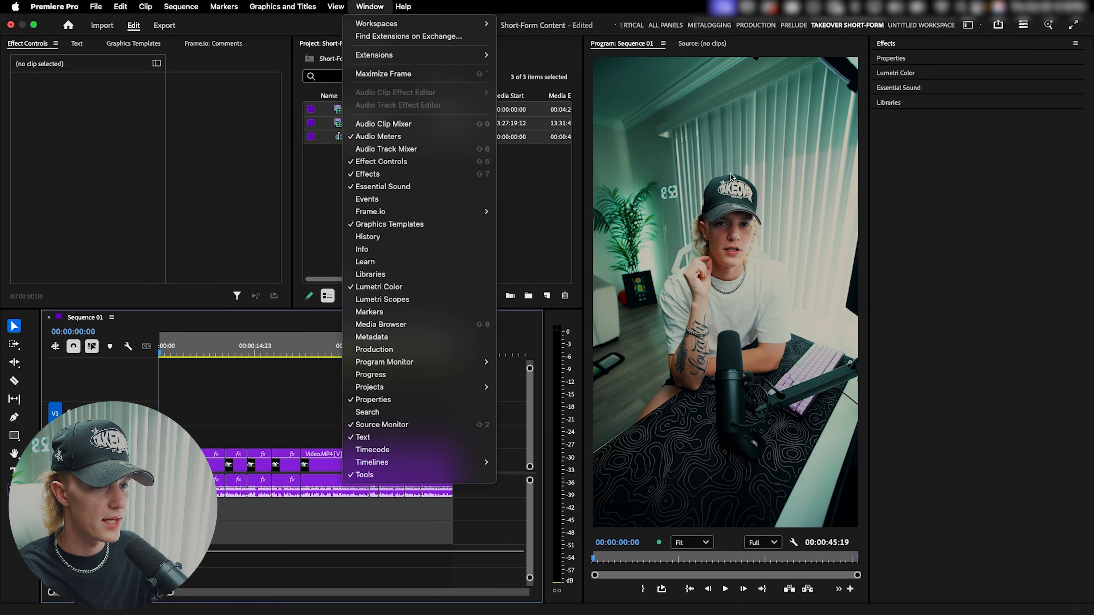
left_click(914, 88)
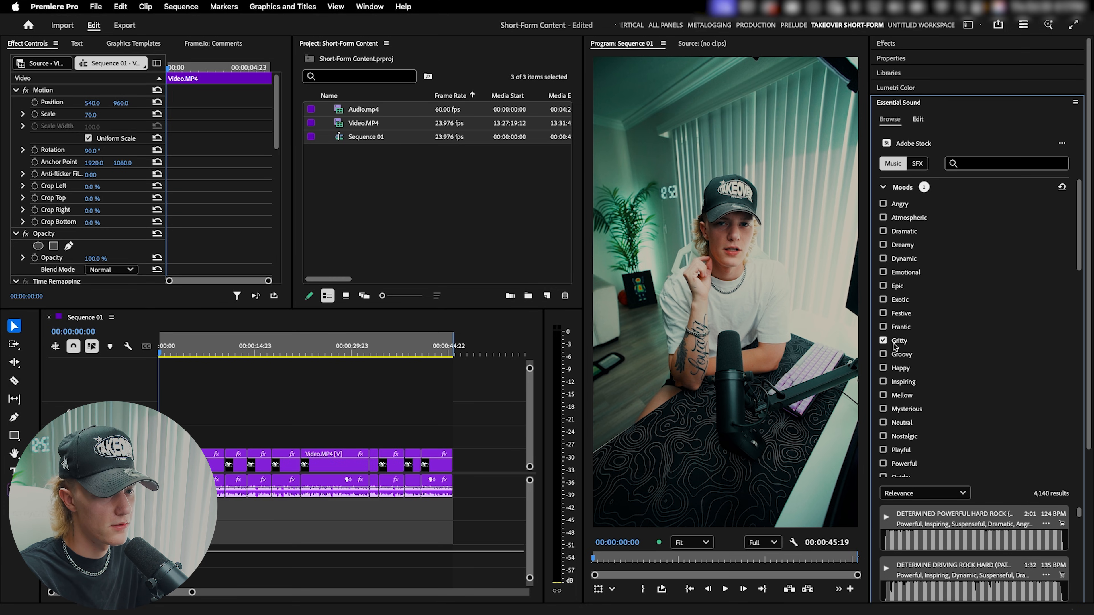
Filter the Adobe Stock music by the moods Atmospheric, Dreamy, Emotional and Relaxing, with Gritty cleared.
left_click(884, 341)
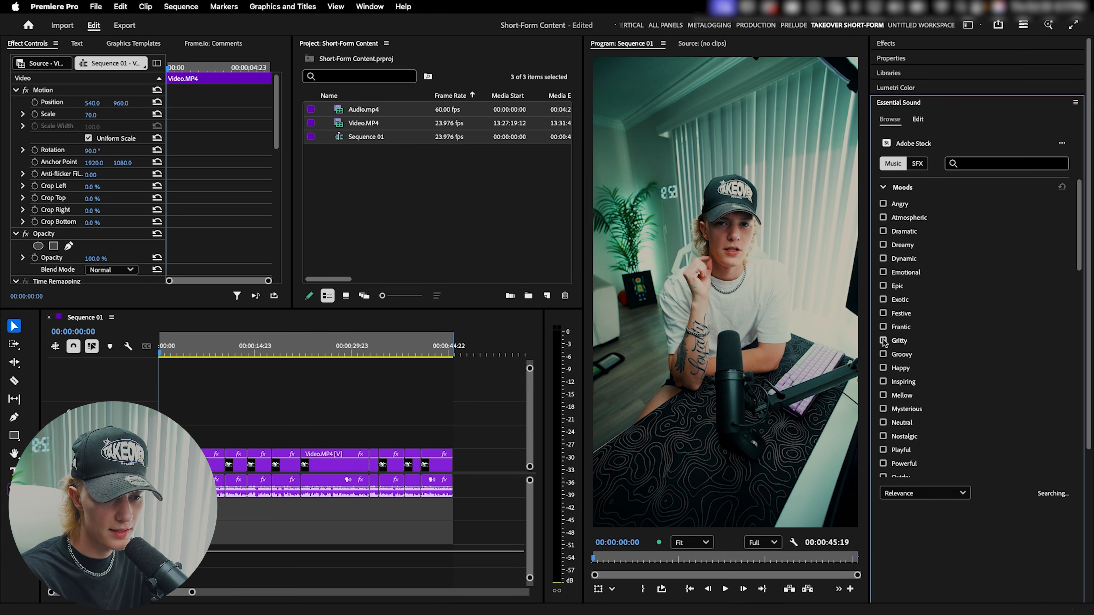
left_click(884, 218)
left_click(883, 245)
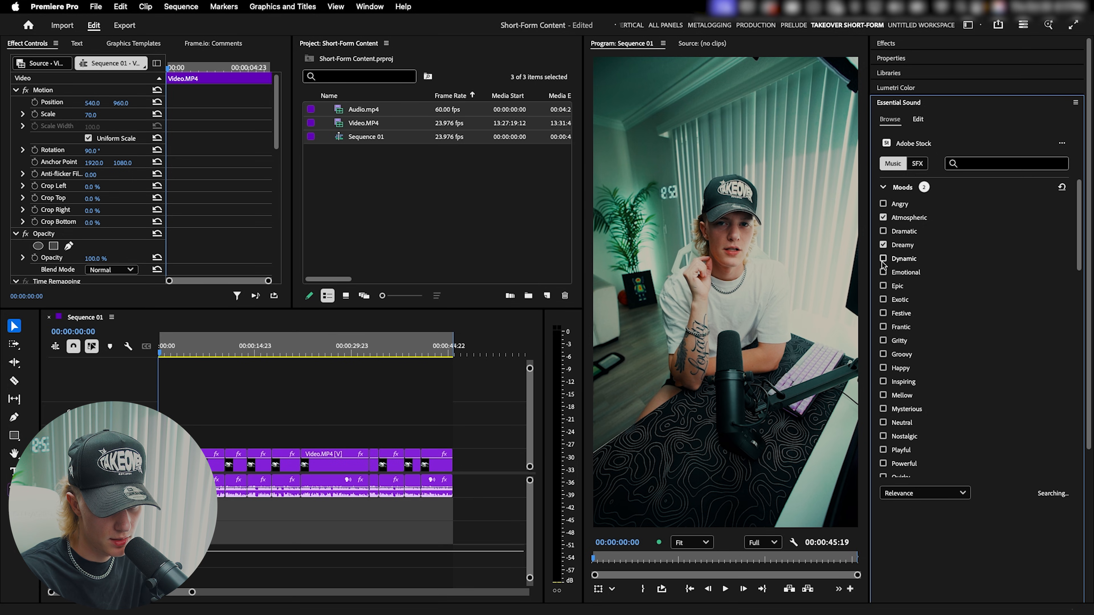
left_click(883, 272)
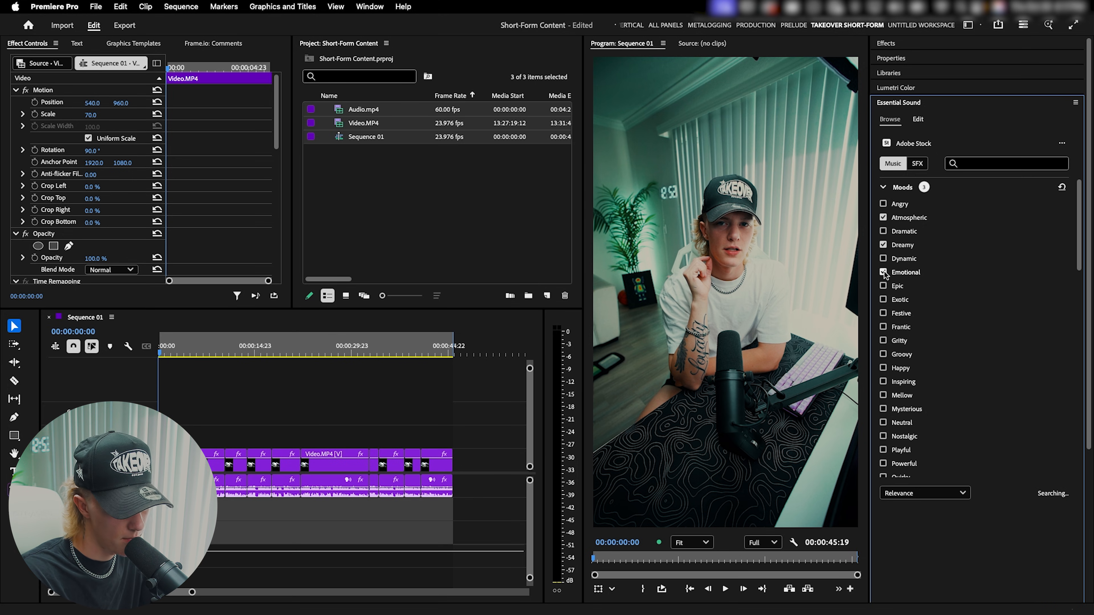
scroll(917, 380, "down", 5)
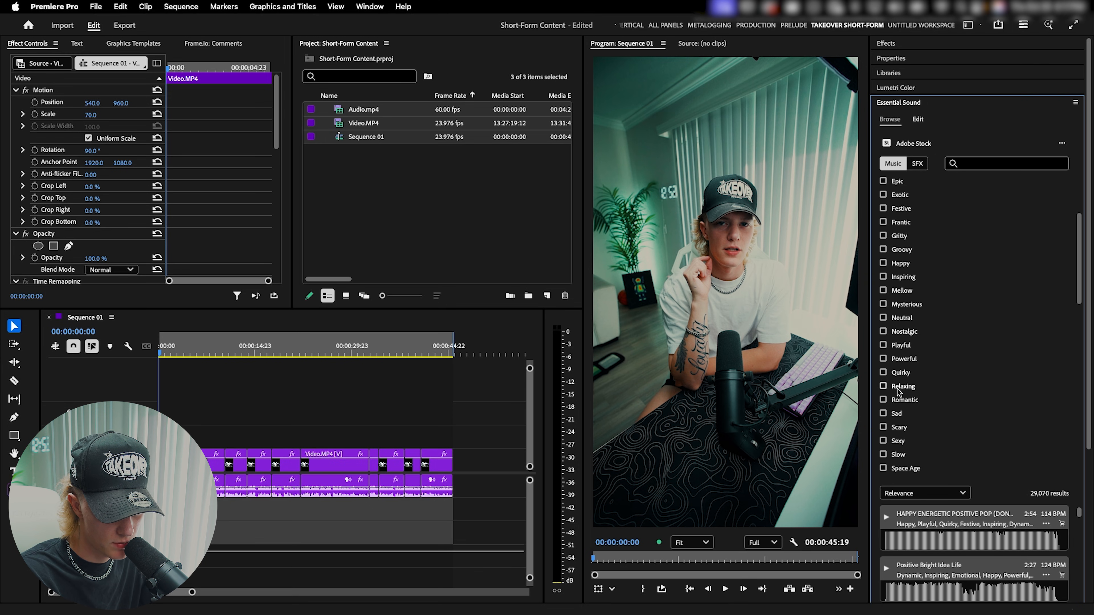
left_click(884, 386)
Restrict the stock music results to the Background genre.
scroll(917, 400, "down", 2)
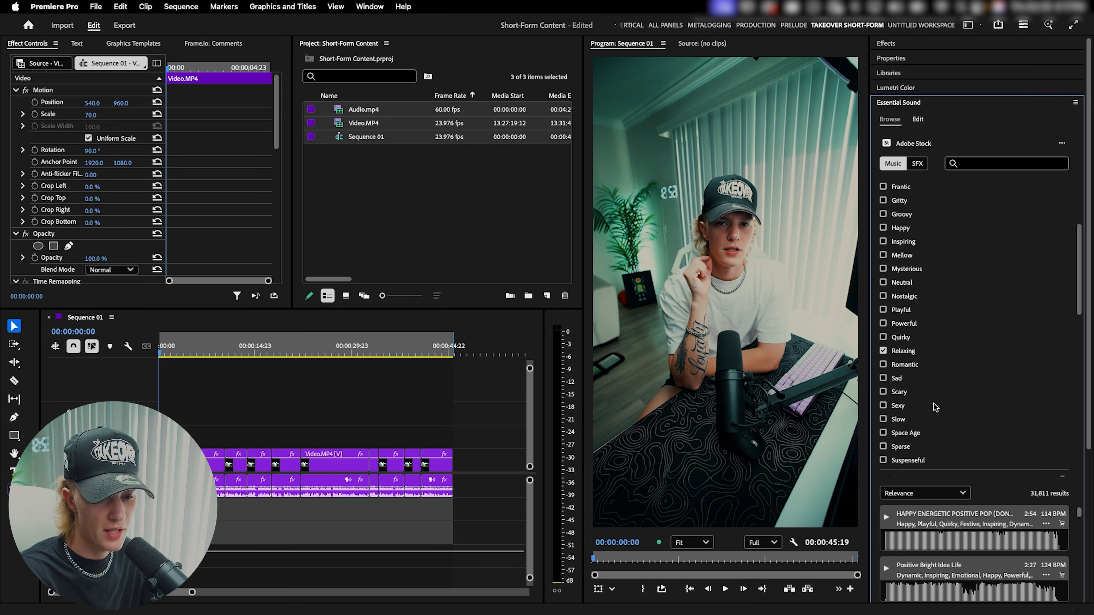
scroll(947, 403, "down", 5)
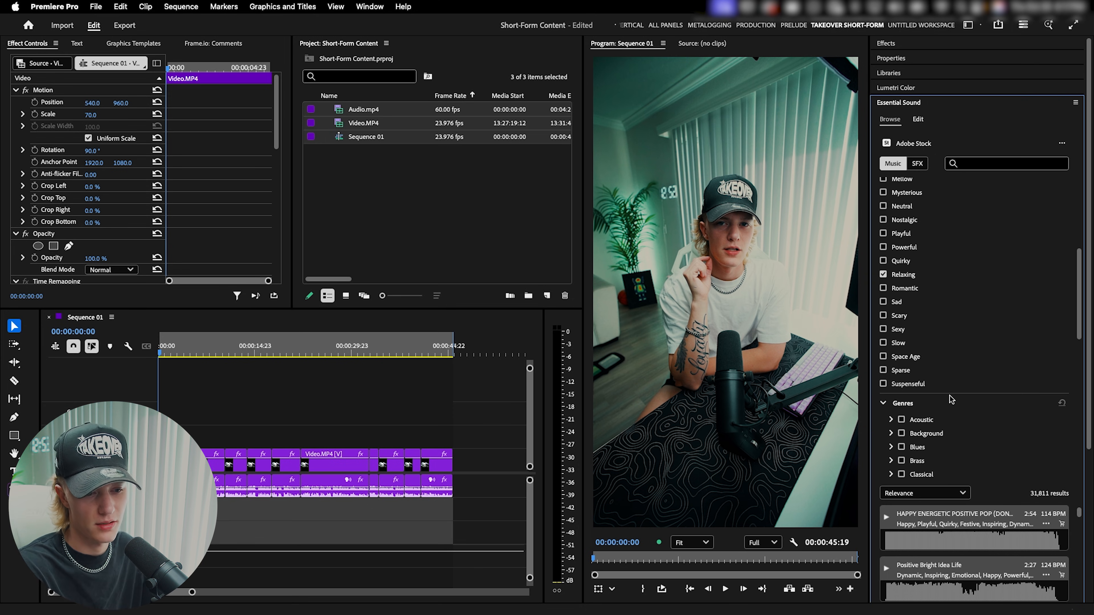
scroll(951, 399, "down", 1)
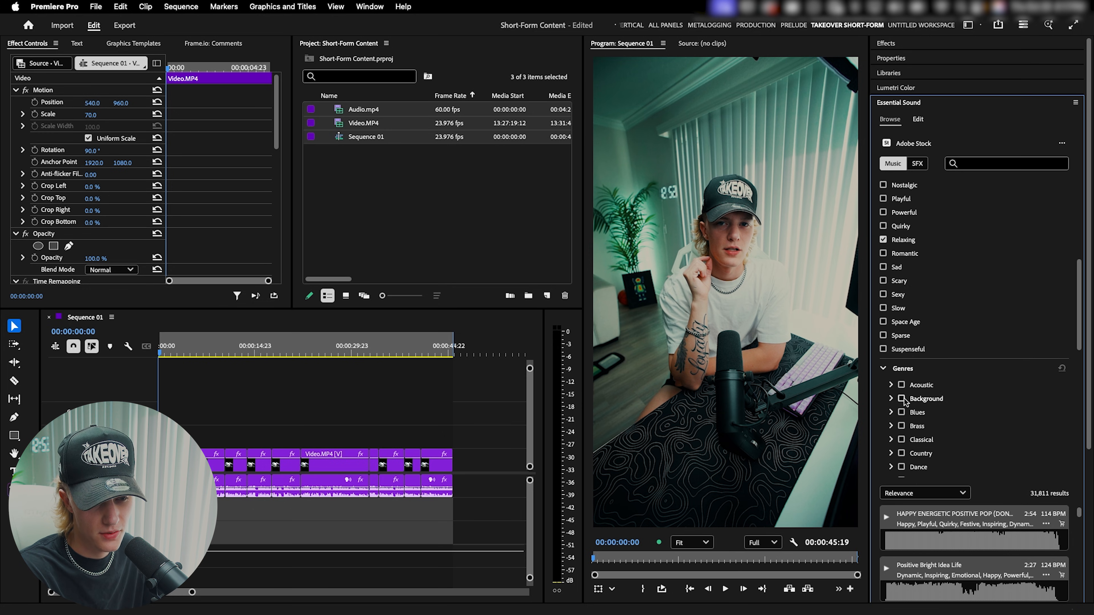
left_click(902, 398)
scroll(983, 418, "down", 6)
scroll(983, 418, "up", 9)
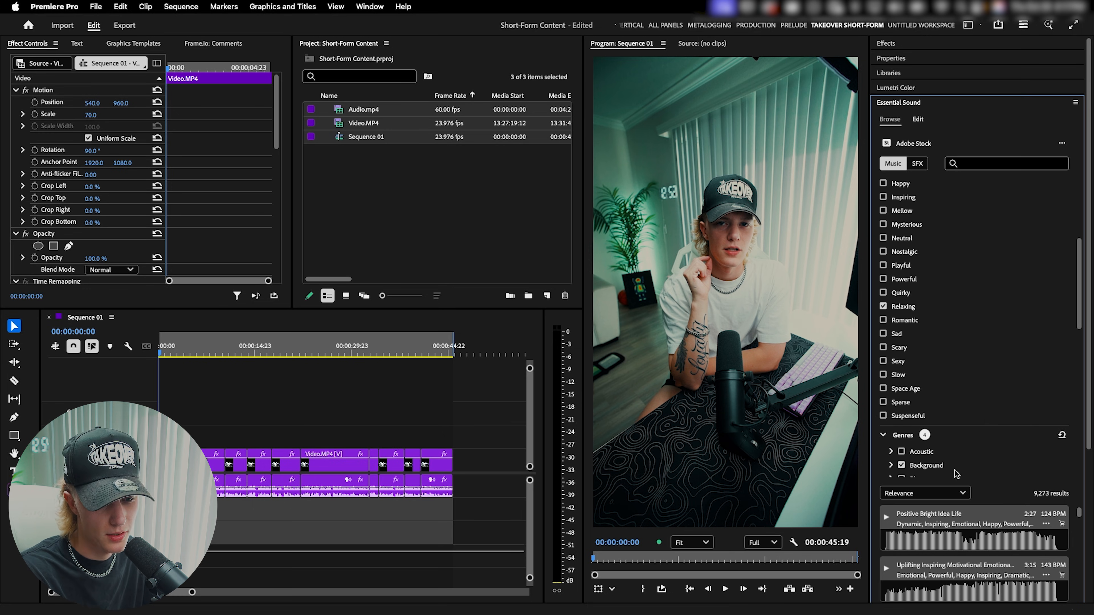
Maximize the stock music browser, add the track Piano Sequenza 3 to the project and restore the normal layout.
key("grave")
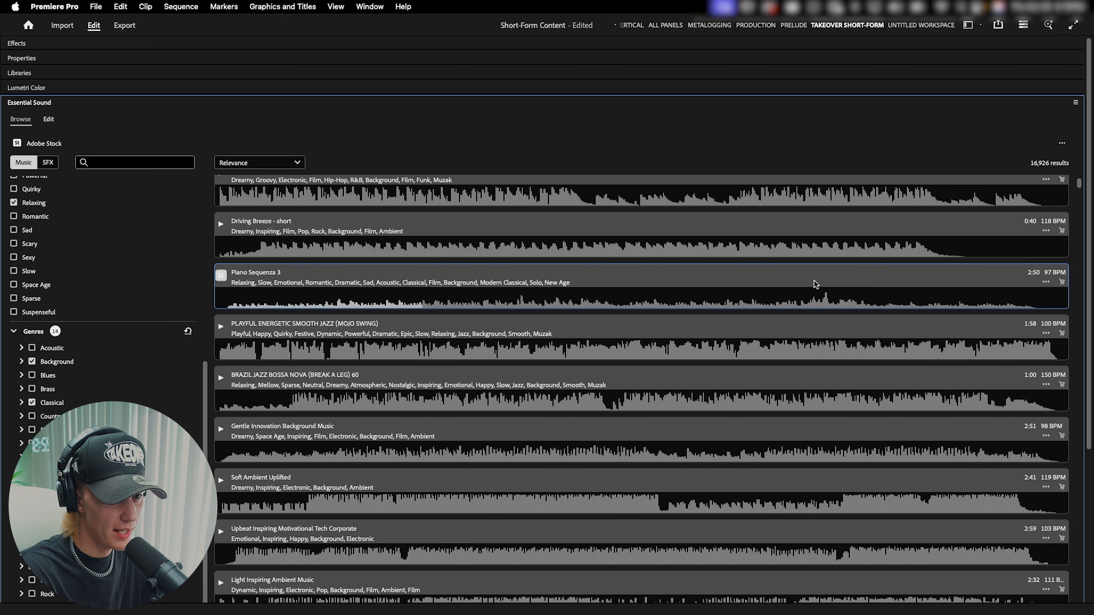
left_click(1044, 282)
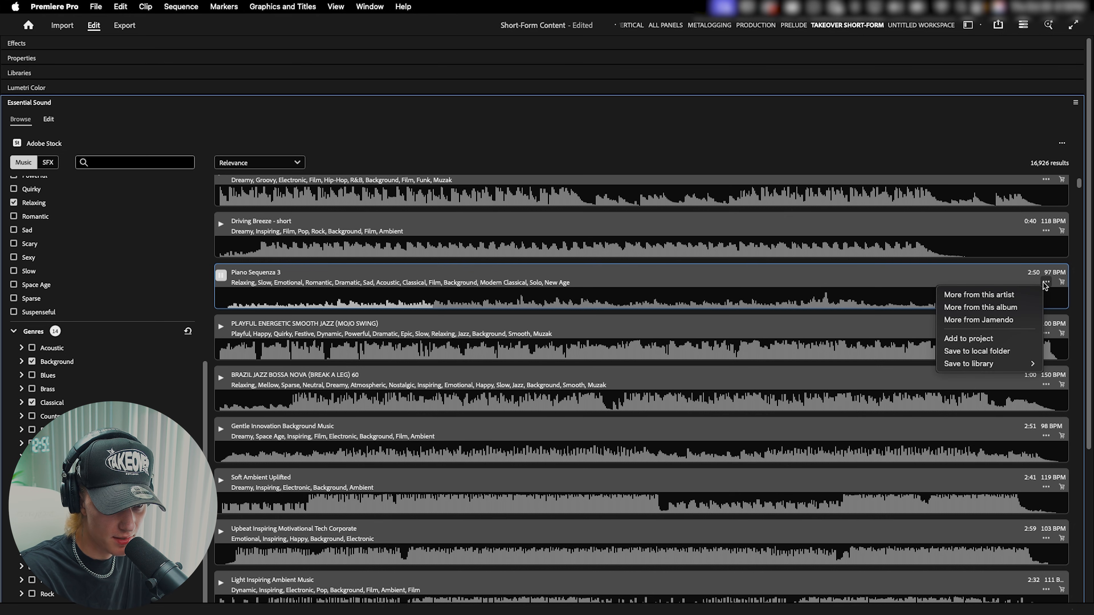
left_click(991, 339)
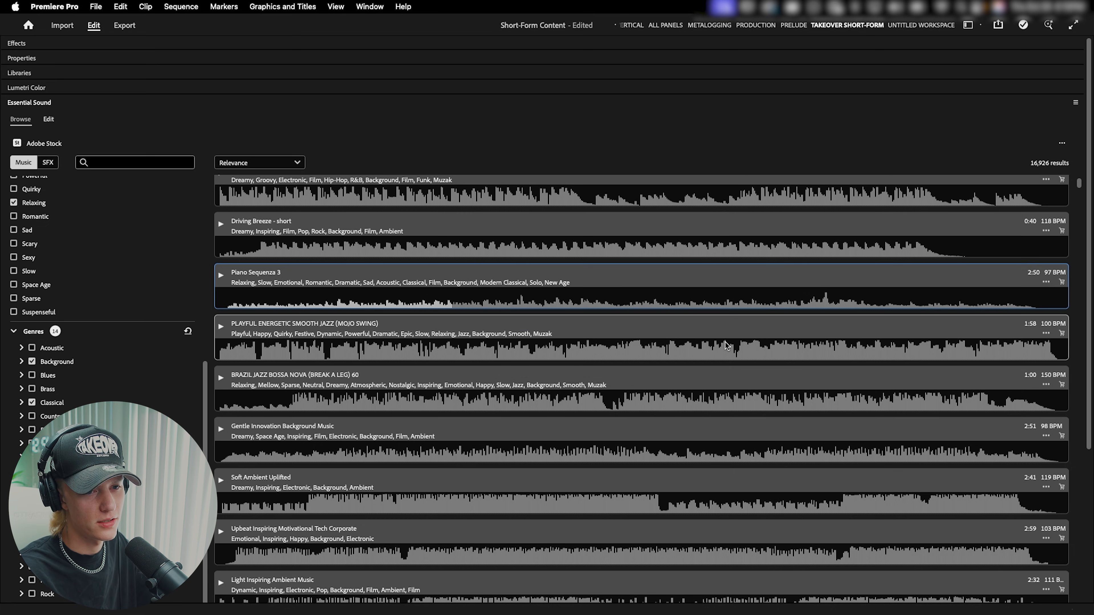
key("grave")
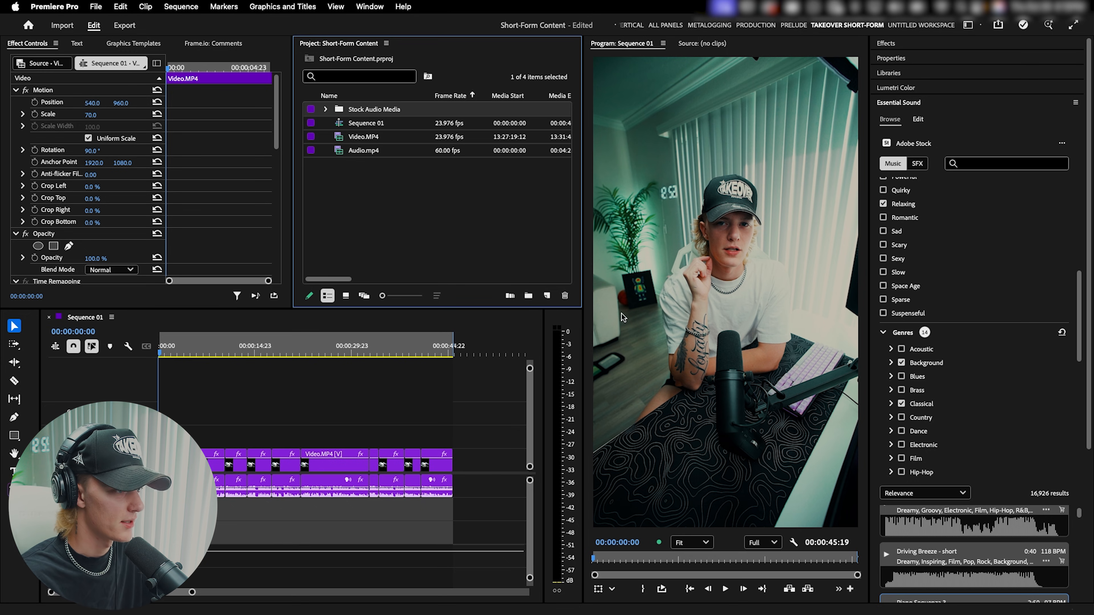
Place Piano Sequenza 3 from the Stock Audio Media bin at the sequence start, on the audio track below the speech.
left_click(326, 110)
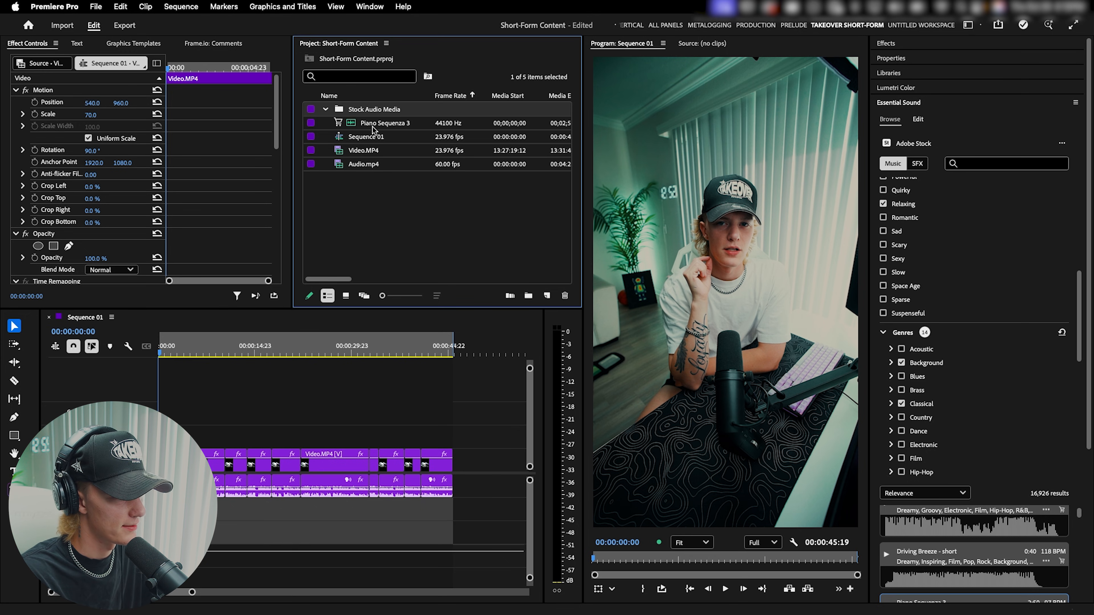
left_click_drag(352, 125, 194, 513)
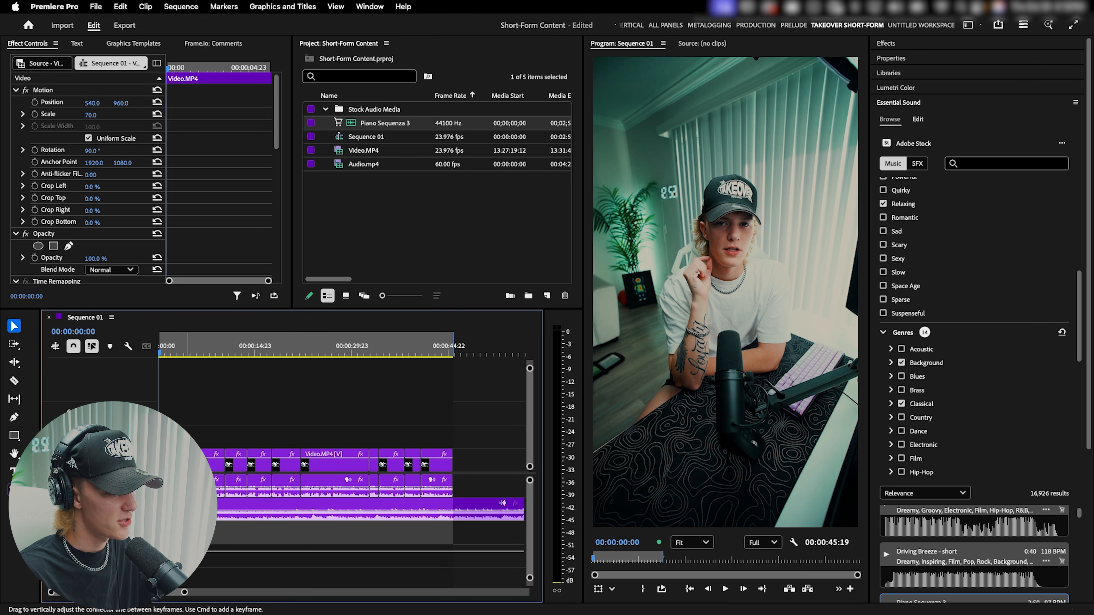
left_click(219, 510)
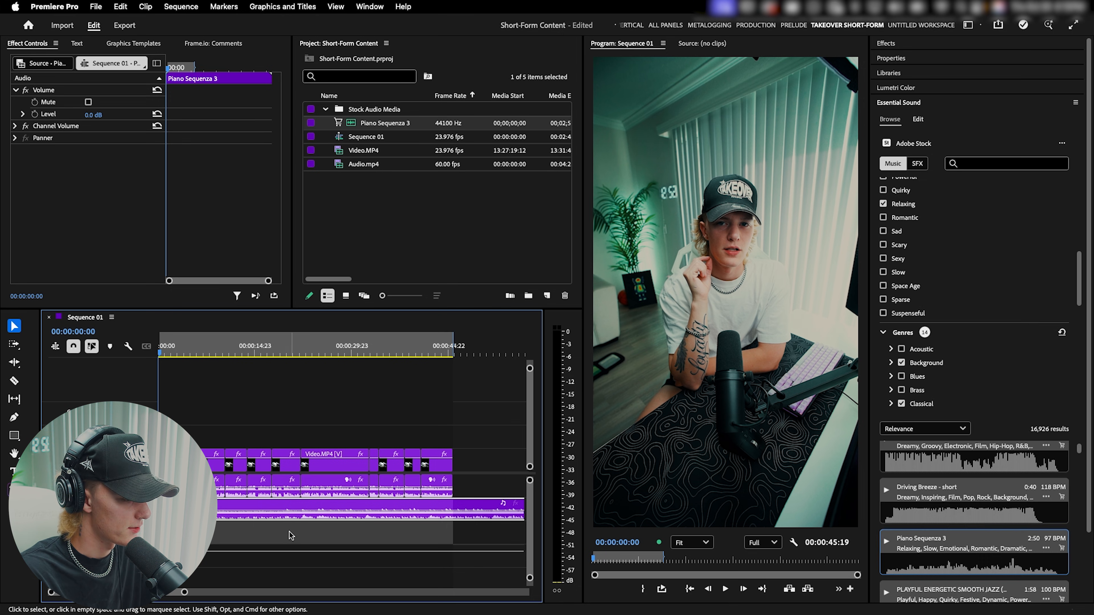
Collapse the Essential Sound panel, play the opening and lower the Piano Sequenza 3 clip's gain to -25 dB.
left_click(902, 104)
left_click(378, 414)
key("space")
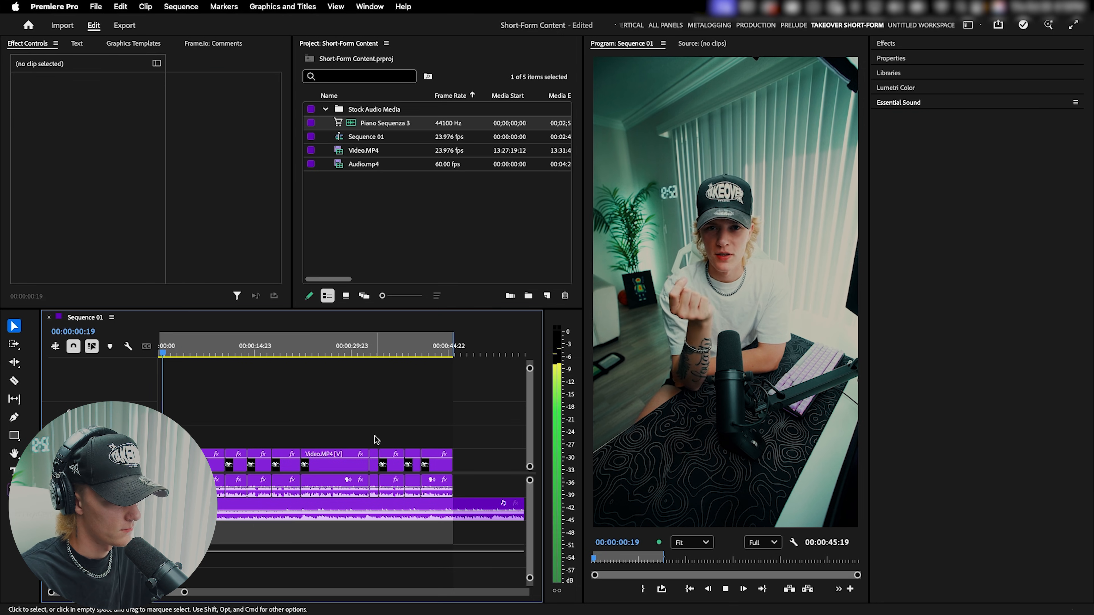
left_click(348, 506)
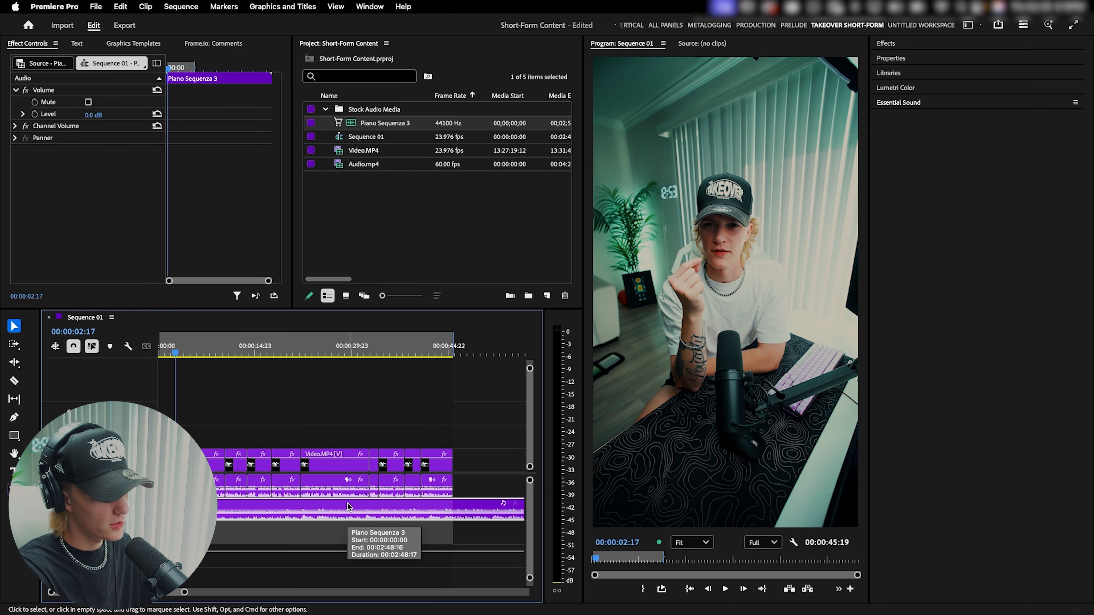
key("g")
key("Return")
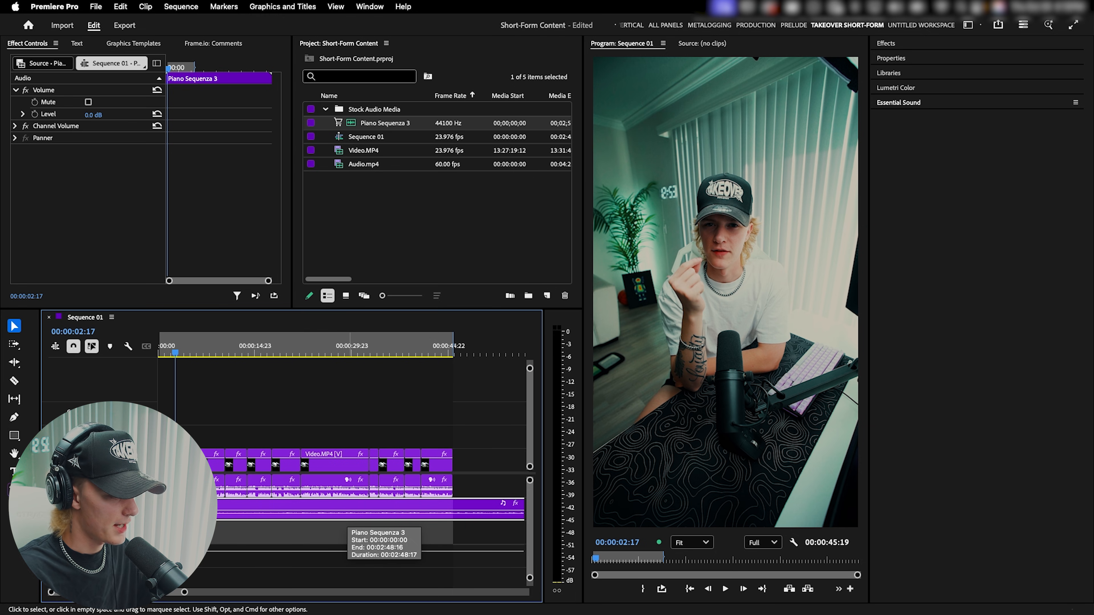
Play the sequence from the start and readjust the Piano Sequenza 3 clip's audio gain by ear against the speech.
key("c")
key("Home")
key("space")
key("v")
left_click(266, 430)
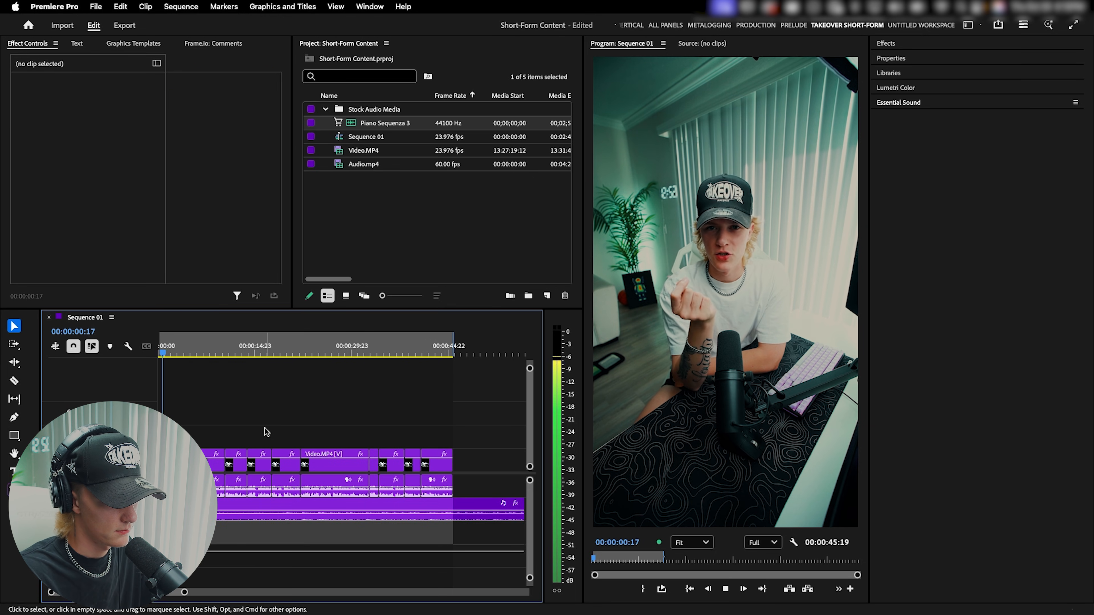
left_click(289, 506)
key("g")
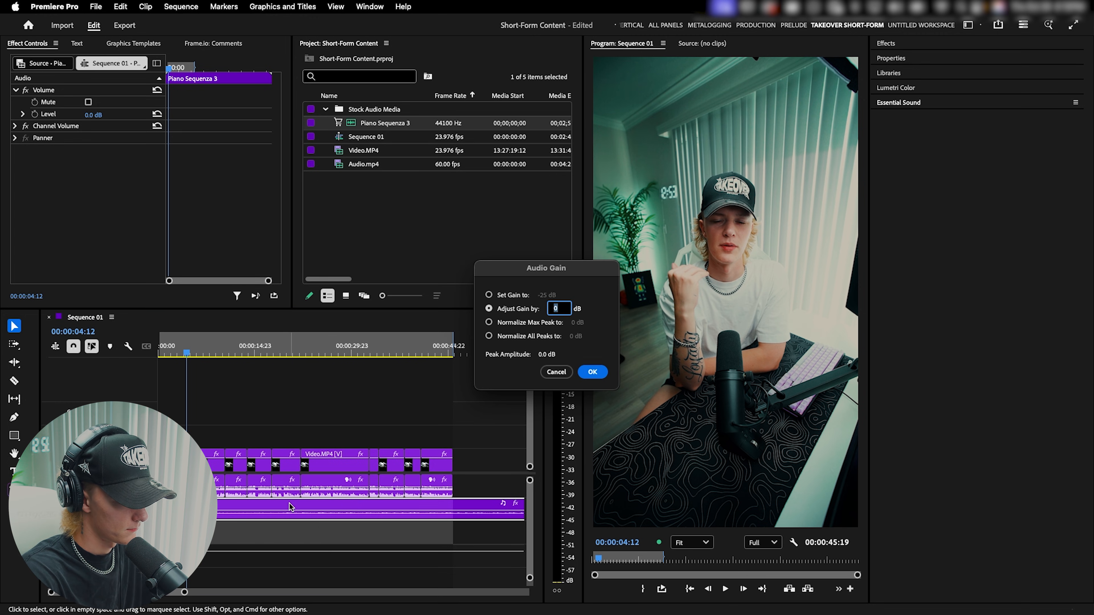
key("Return")
key("space")
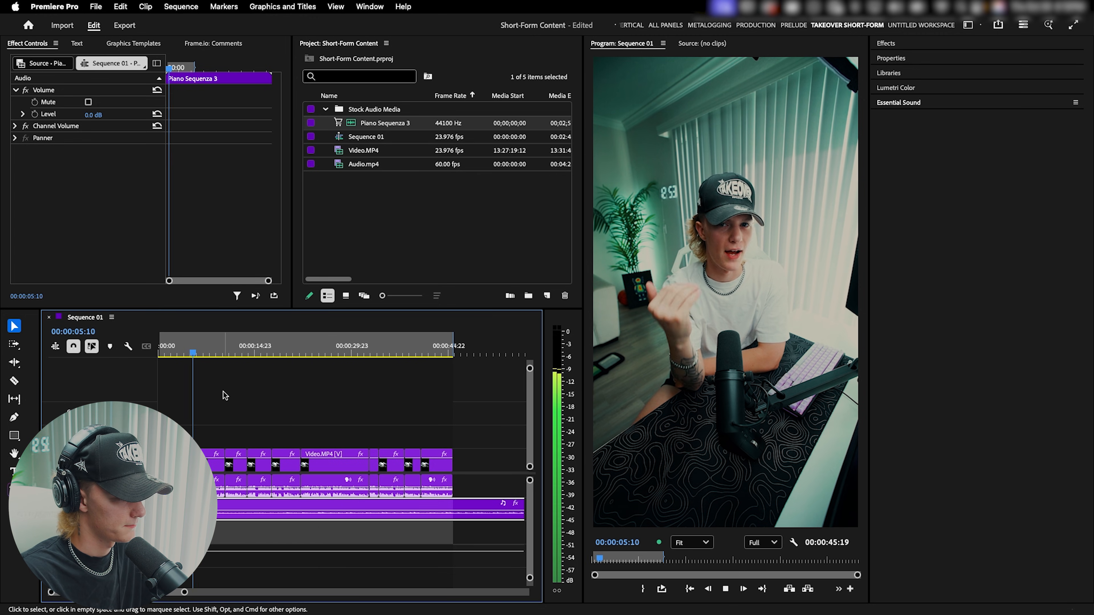
left_click(235, 397)
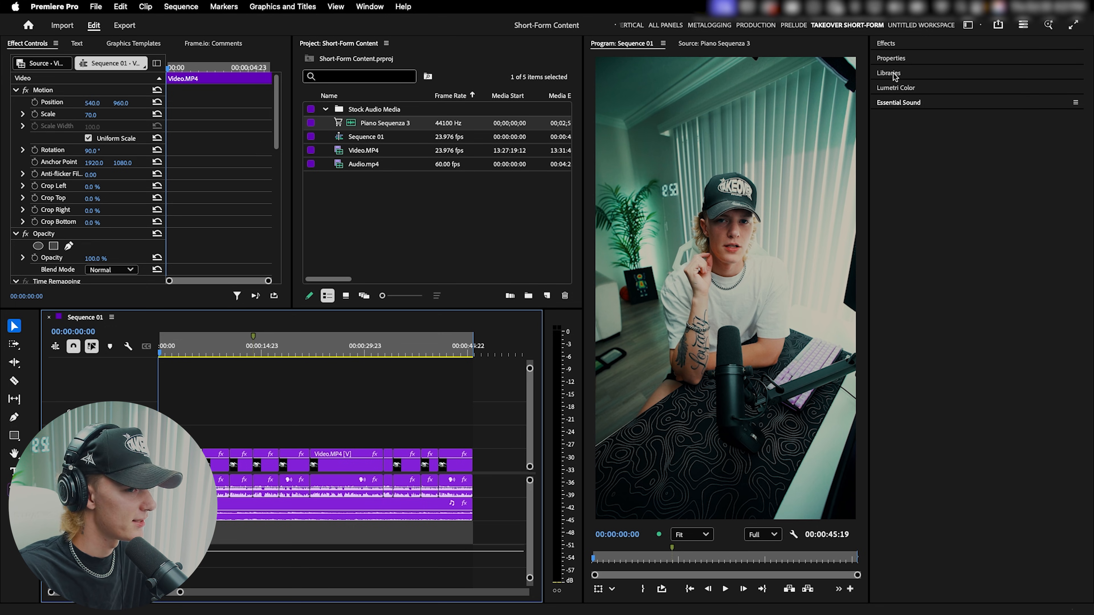
Open the Libraries panel and set its search to look in Adobe Stock.
left_click(889, 73)
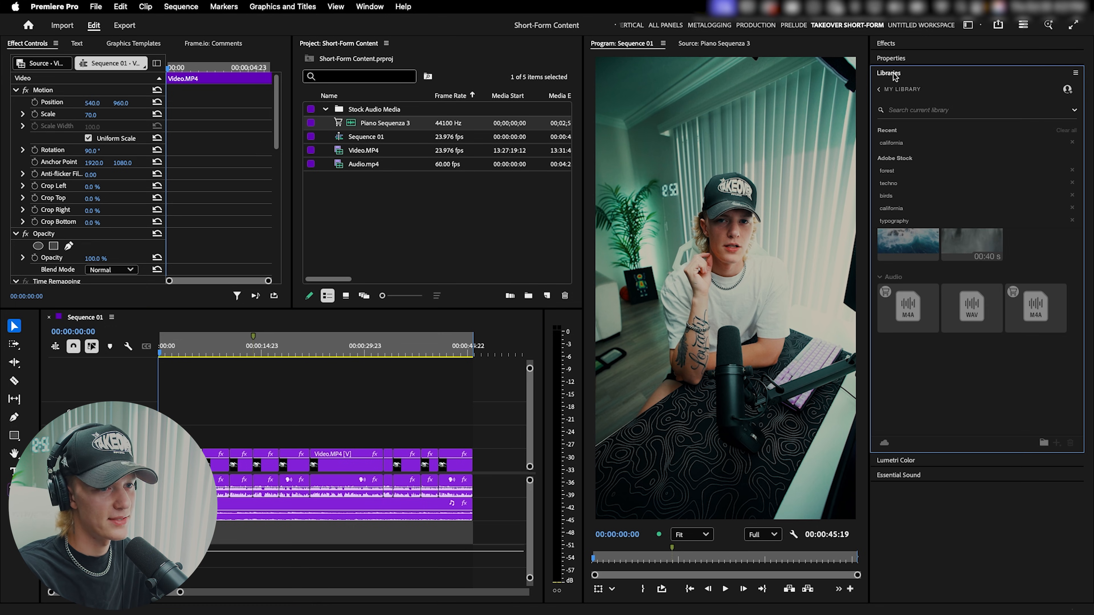
left_click(369, 7)
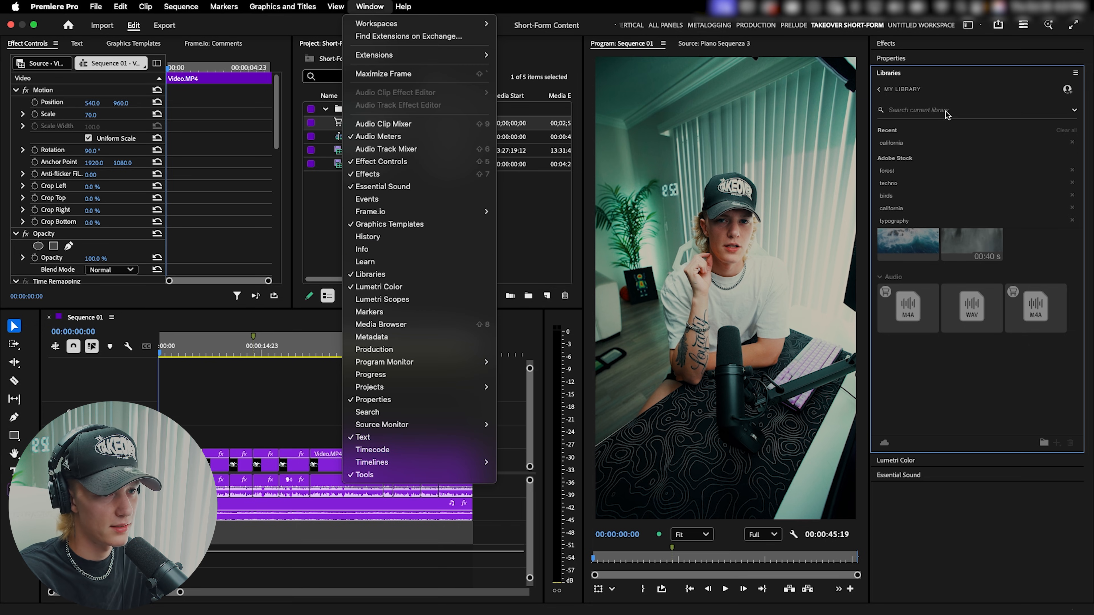
left_click(943, 83)
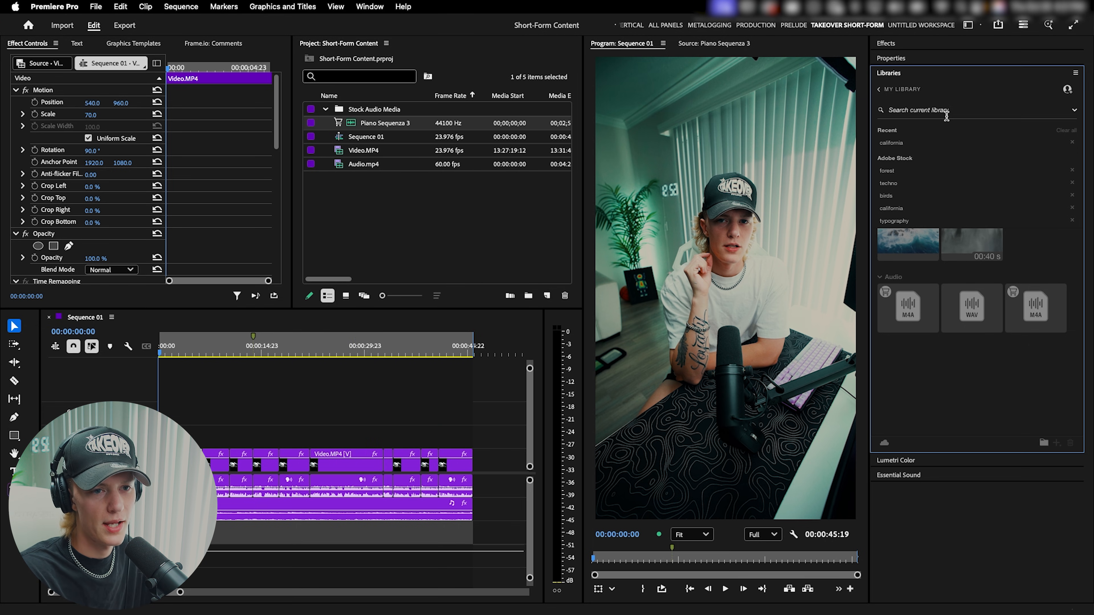
left_click(1074, 111)
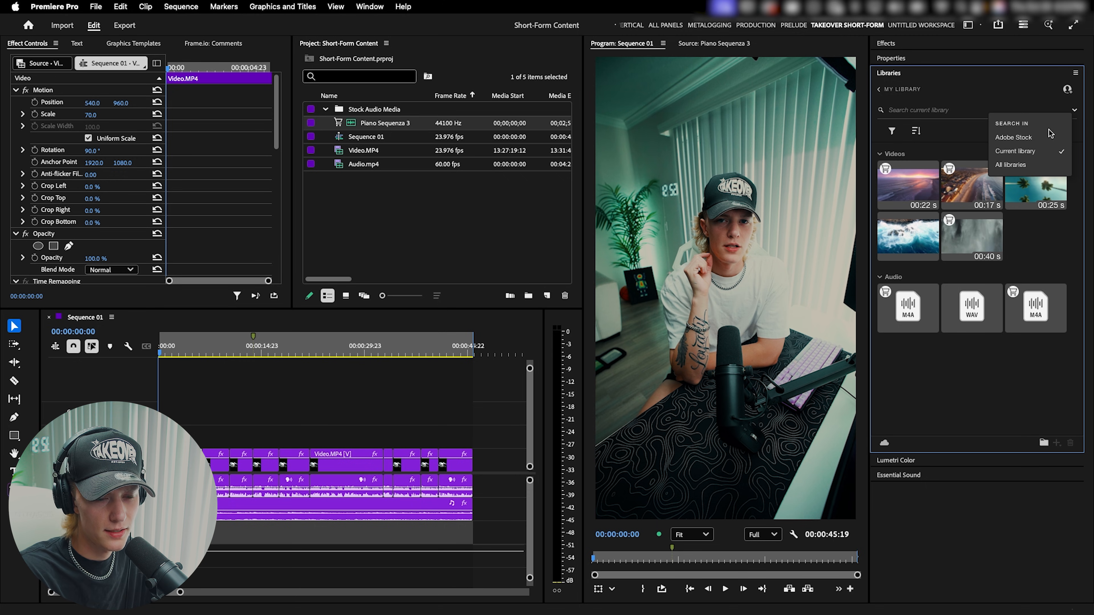
left_click(1016, 138)
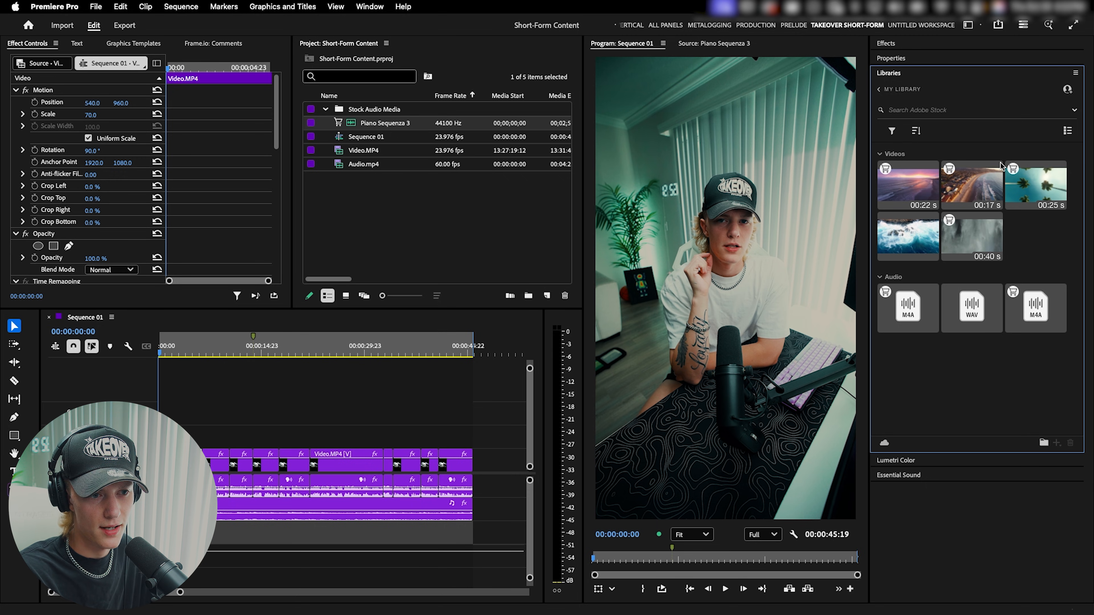
Search Adobe Stock for "filmburn overlays".
left_click(870, 109)
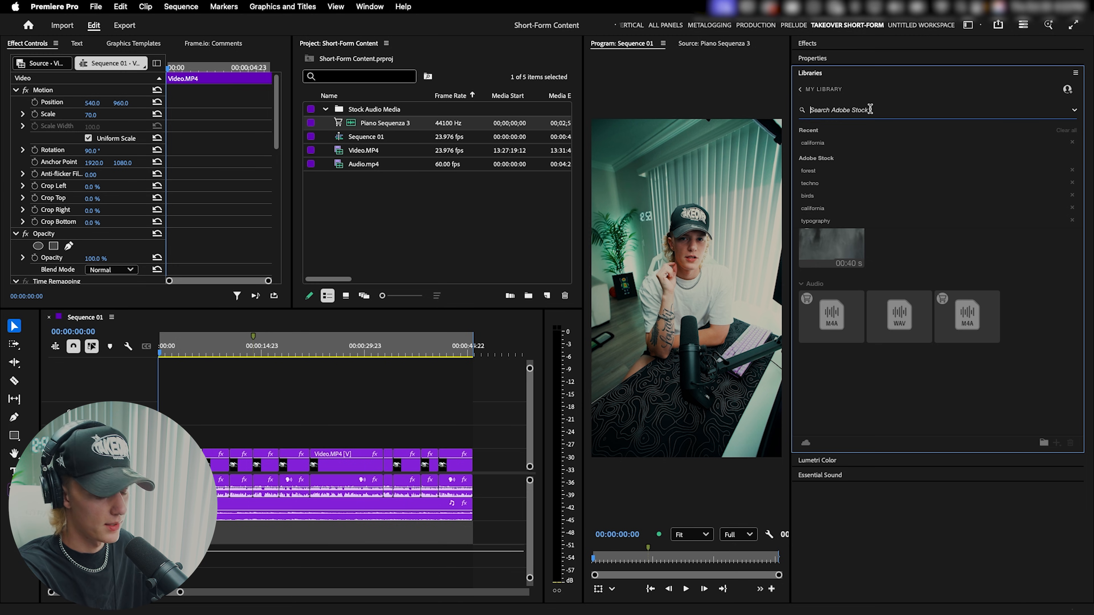
type("film")
key("Return")
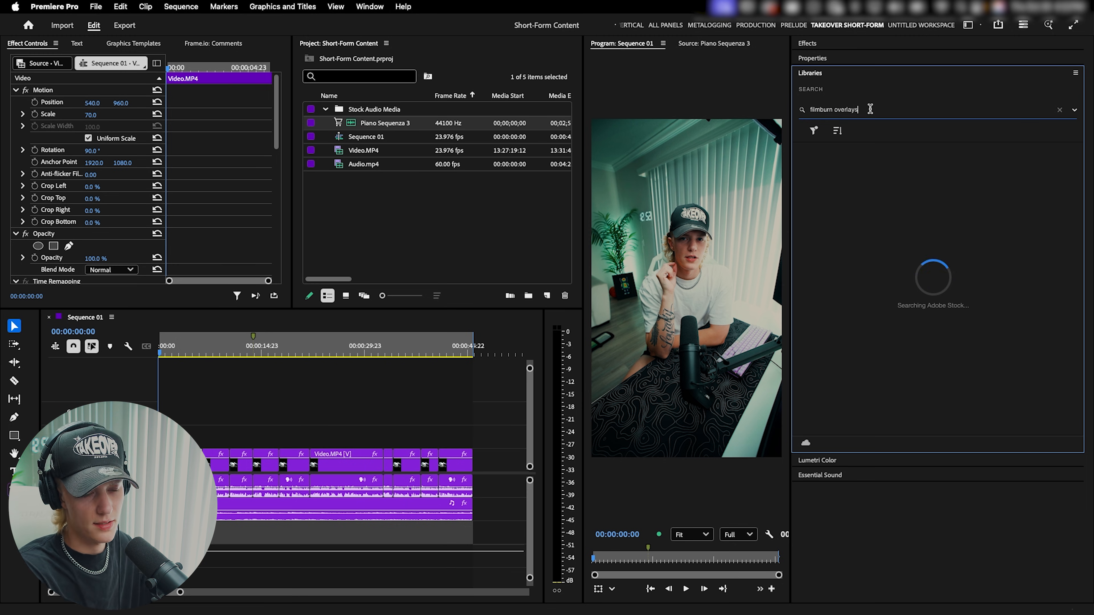
Preview the stock overlay results and save the HD version of the cinematic filmburn transitions video to My Library.
mouse_move(857, 187)
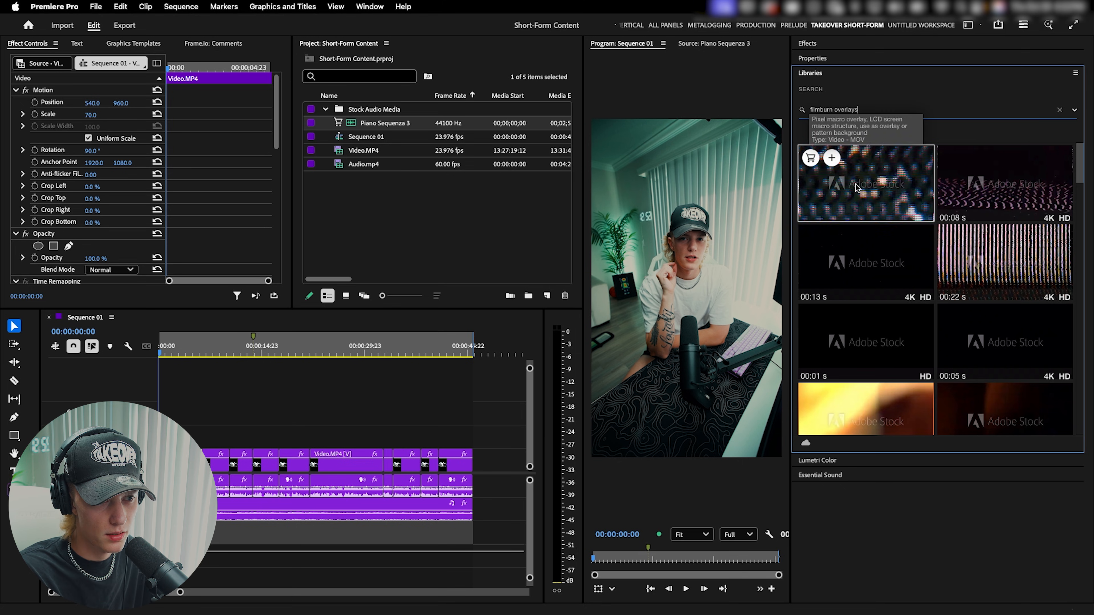
mouse_move(972, 191)
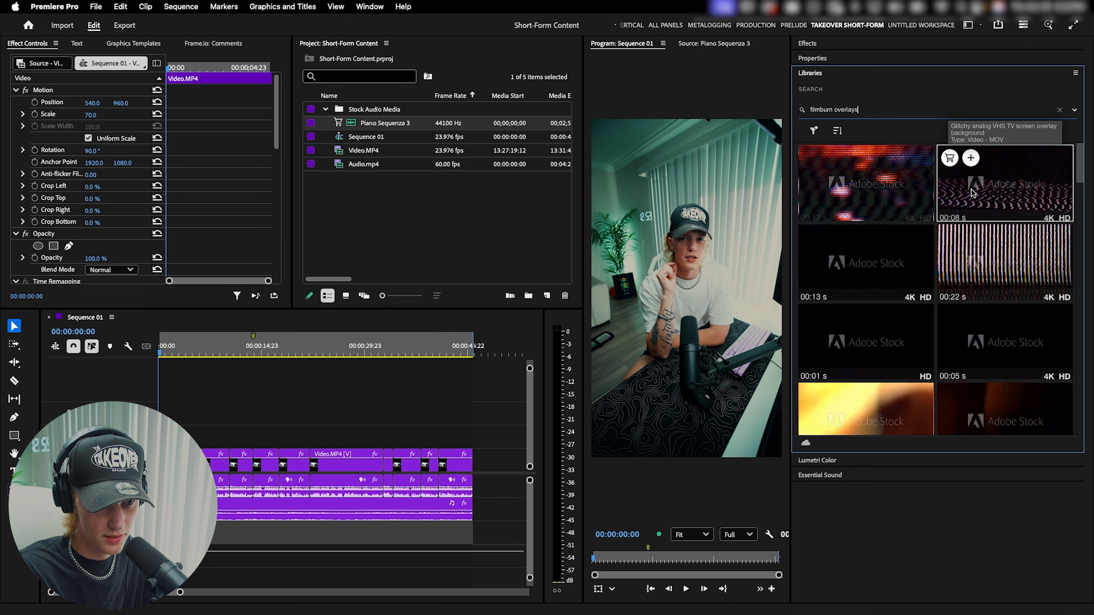
mouse_move(861, 268)
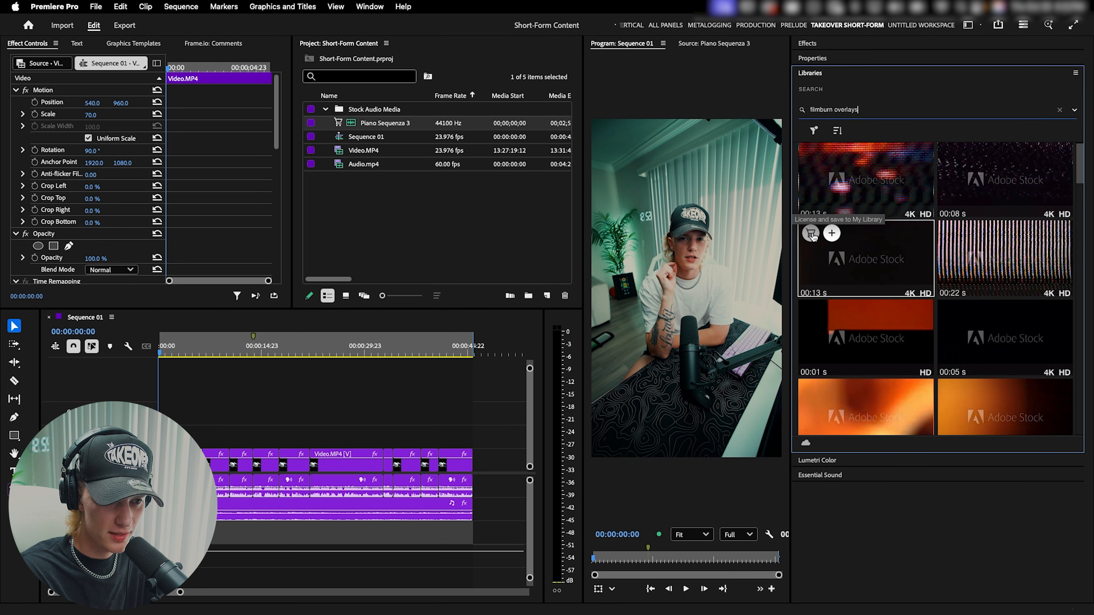
left_click(832, 235)
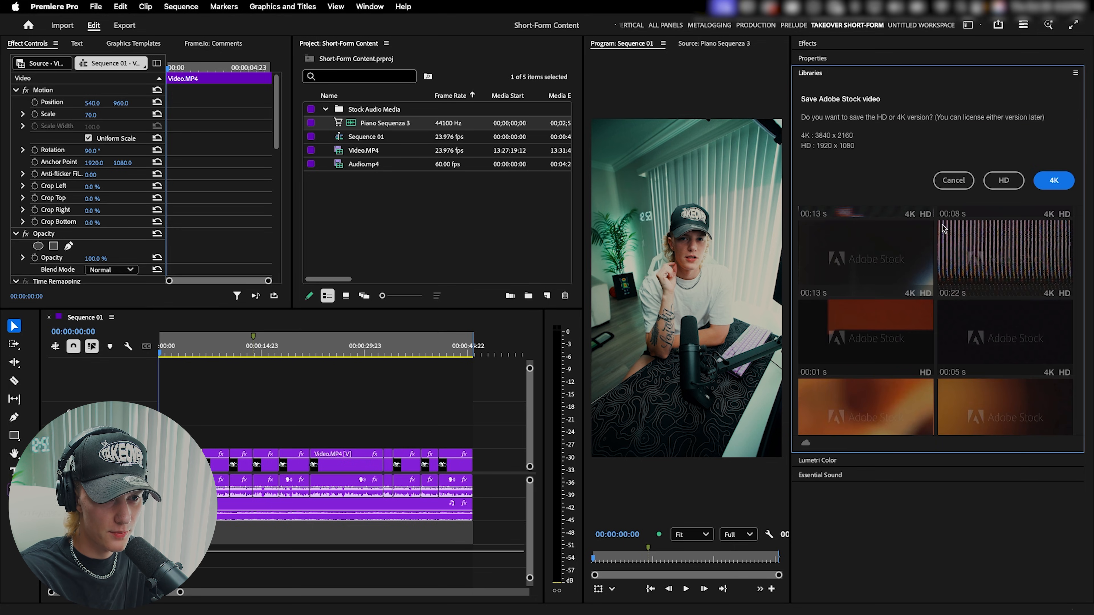
left_click(1010, 185)
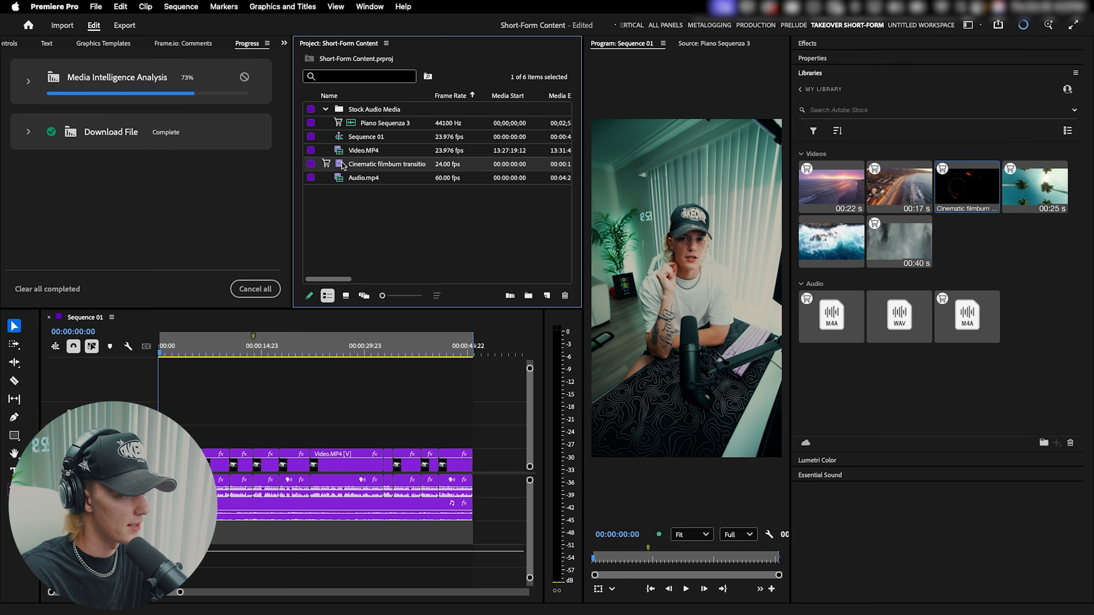
Scrub through the filmburn transitions clip in the Source monitor and place a short section above the speech video, ending at the cut after 00:00:06:00.
double_click(340, 165)
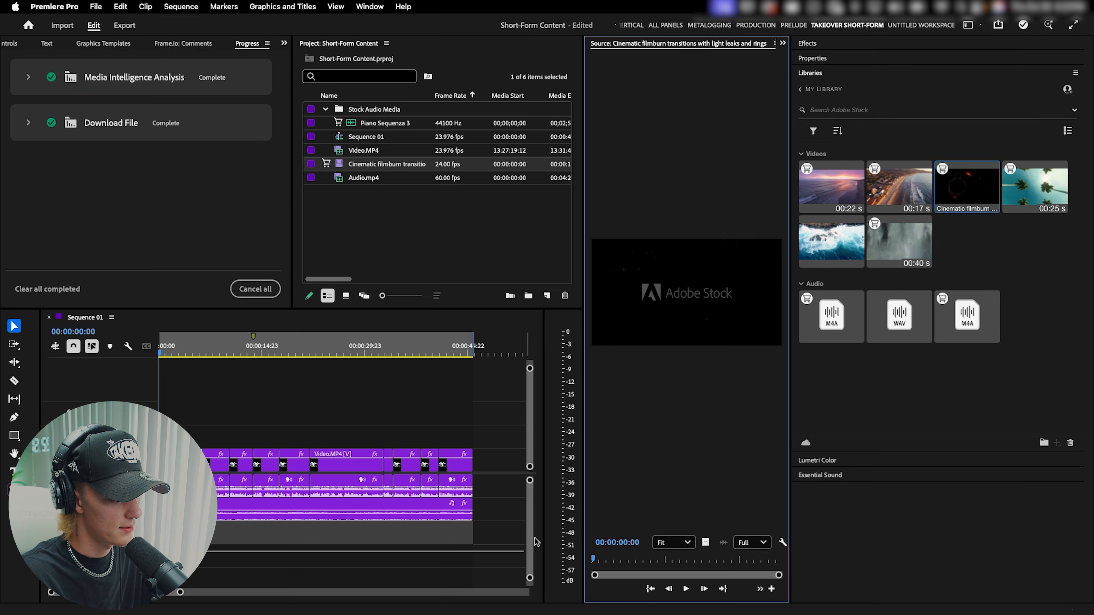
left_click_drag(596, 559, 637, 560)
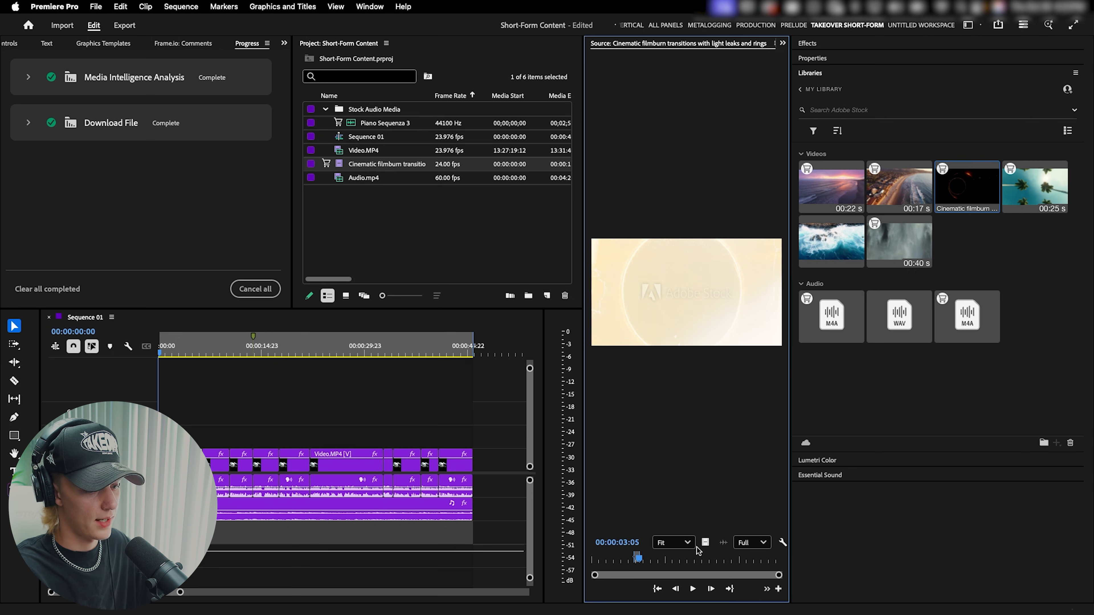
left_click_drag(641, 559, 645, 559)
left_click_drag(705, 542, 201, 436)
scroll(206, 443, "up", 3)
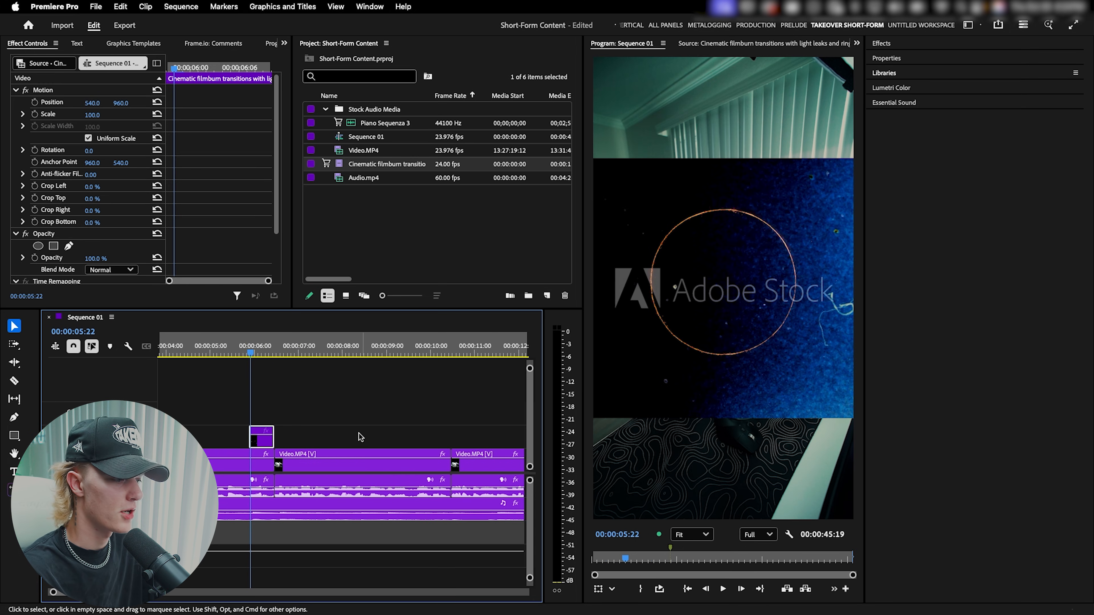
Rotate the filmburn clip 90° to fill the vertical frame and set its blend mode to Screen.
left_click(88, 150)
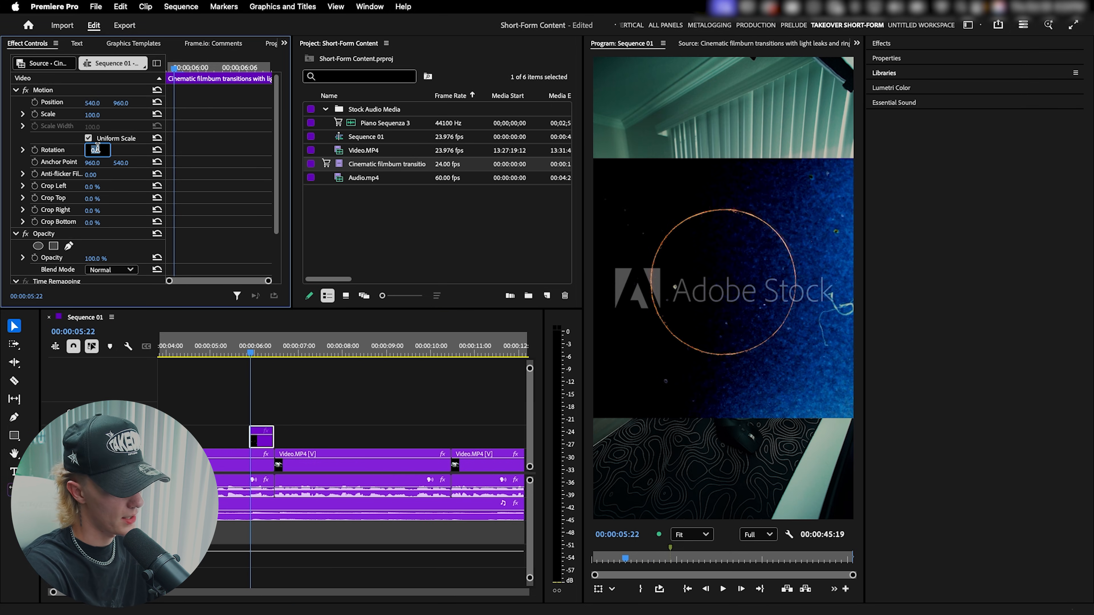
type("90")
key("Return")
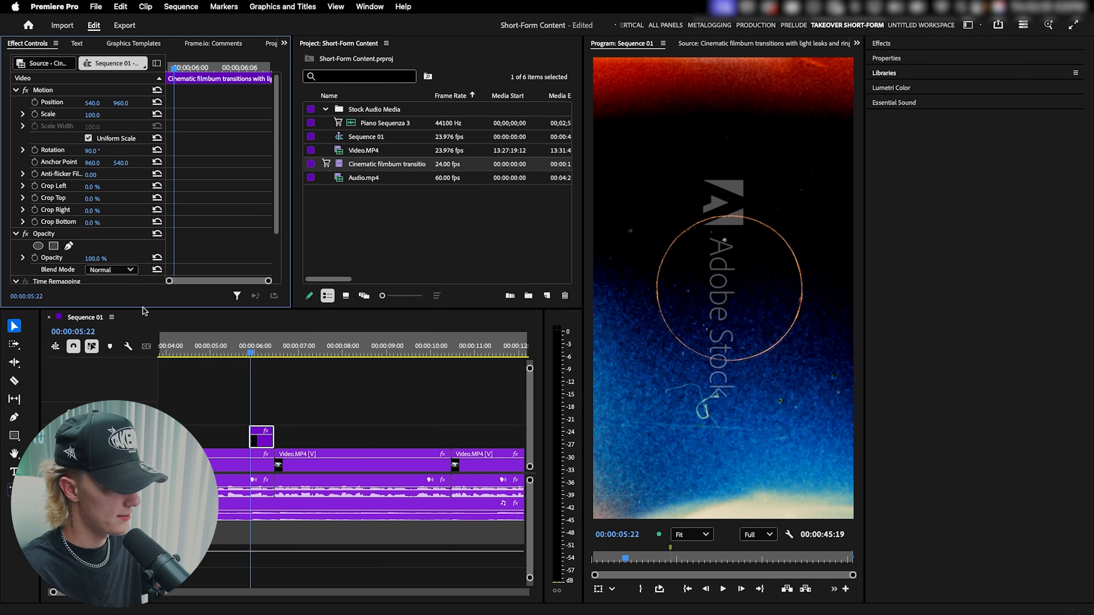
scroll(202, 202, "down", 2)
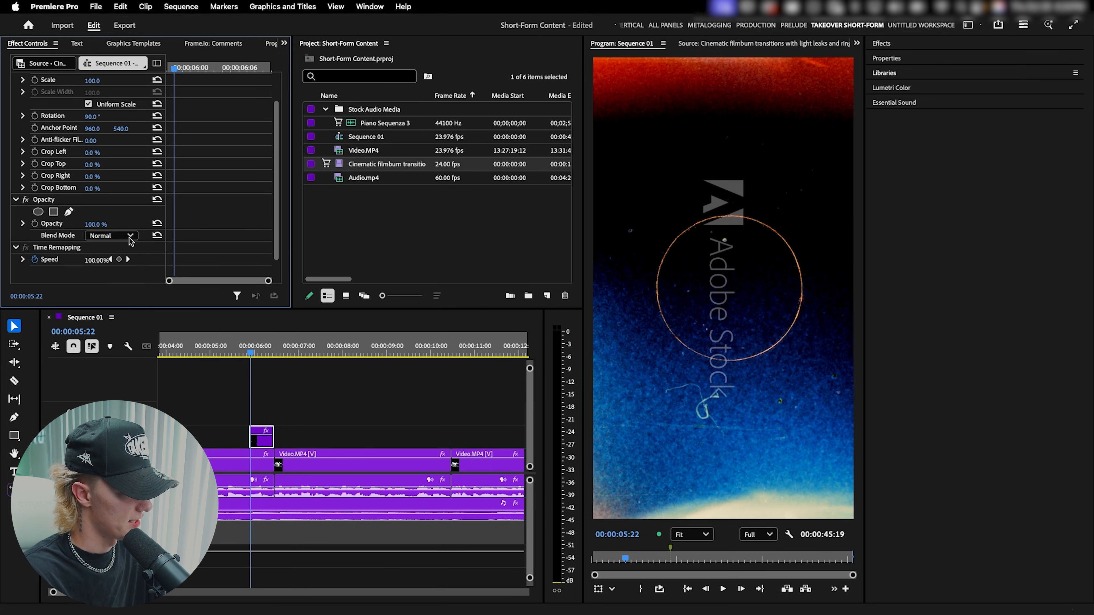
left_click(129, 235)
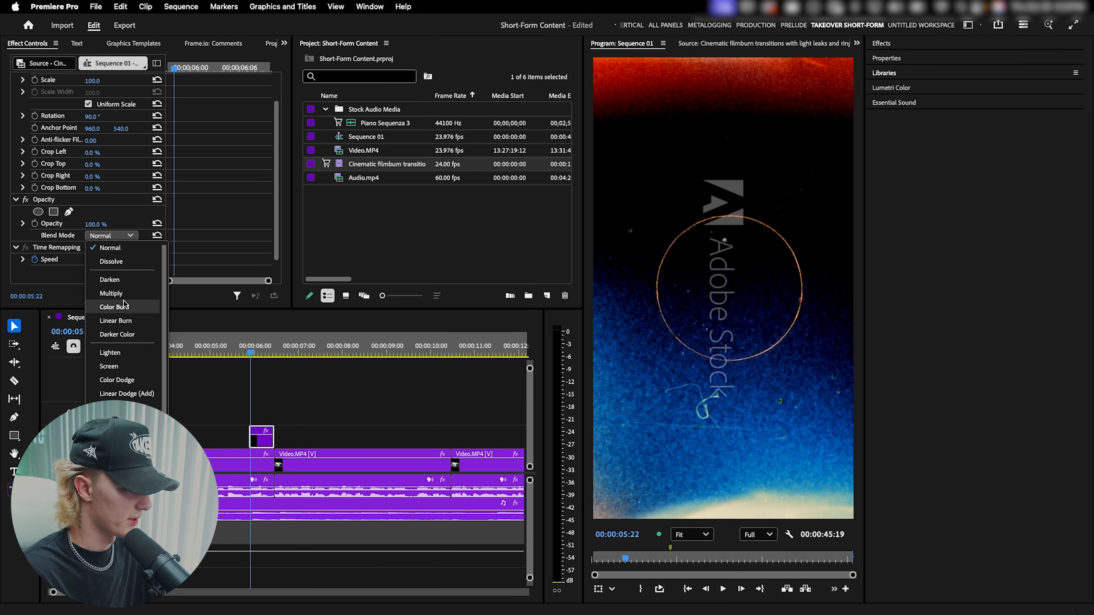
left_click(132, 366)
Play the filmburn transition several times from just before the overlay to judge its timing over the cut.
left_click(228, 350)
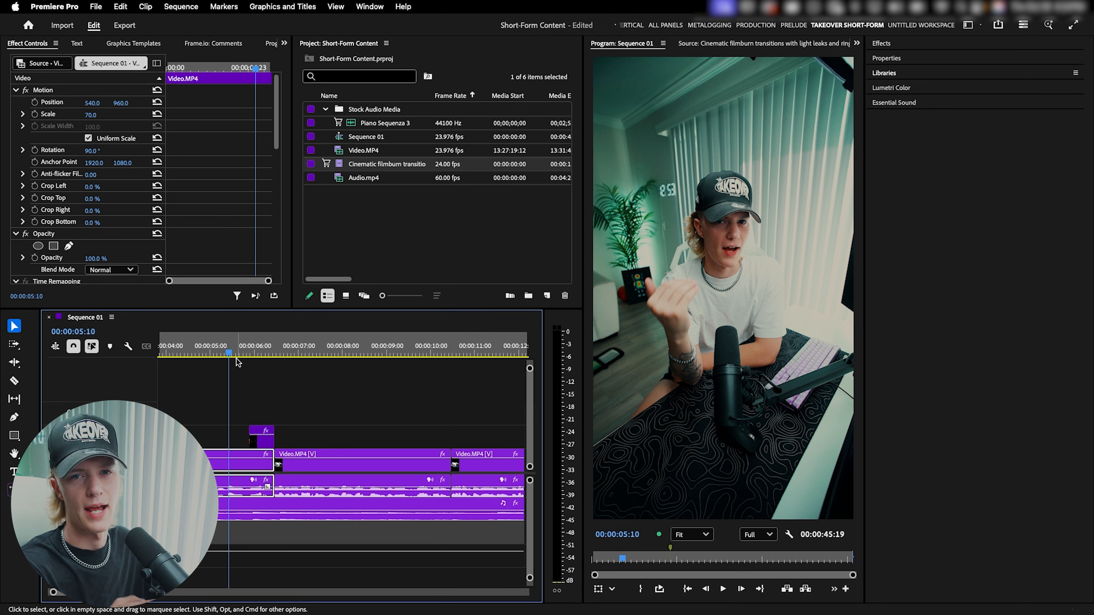
key("space")
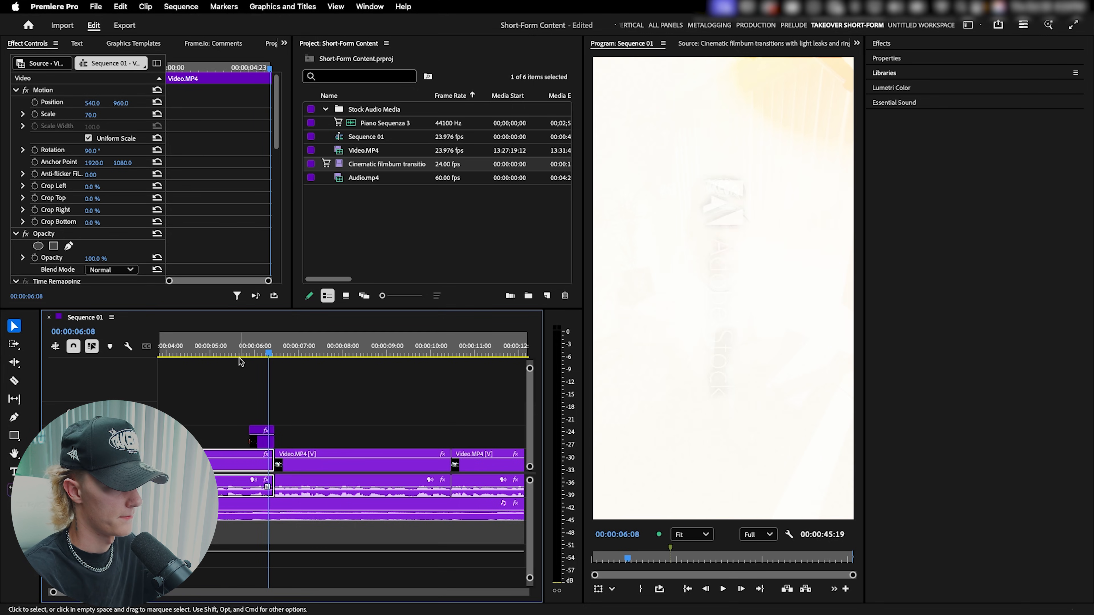
left_click(262, 352)
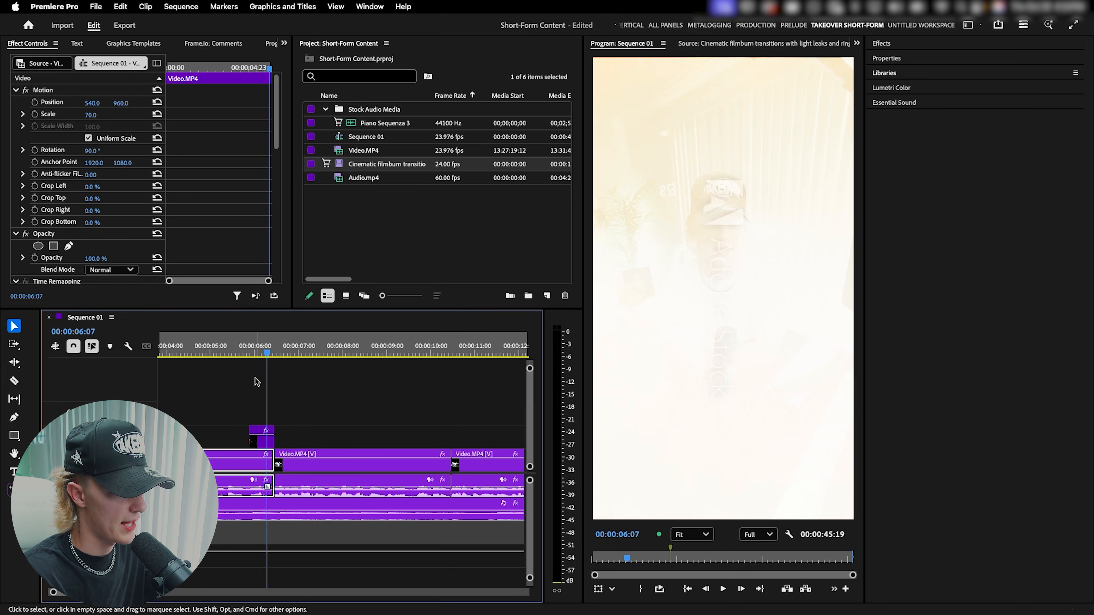
left_click_drag(262, 351, 237, 351)
key("space")
scroll(244, 385, "up", 3)
left_click(243, 351)
key("space")
key("space")
Increase the filmburn clip's playback speed so it lasts about half as long.
left_click(286, 441)
right_click(280, 446)
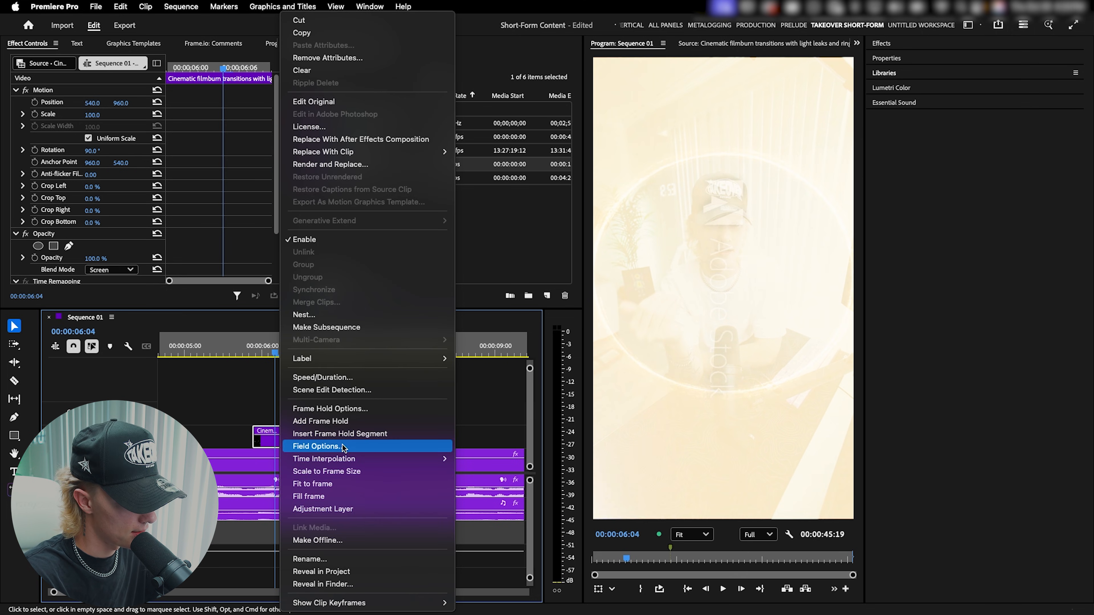
left_click(344, 378)
type("20.0")
key("Return")
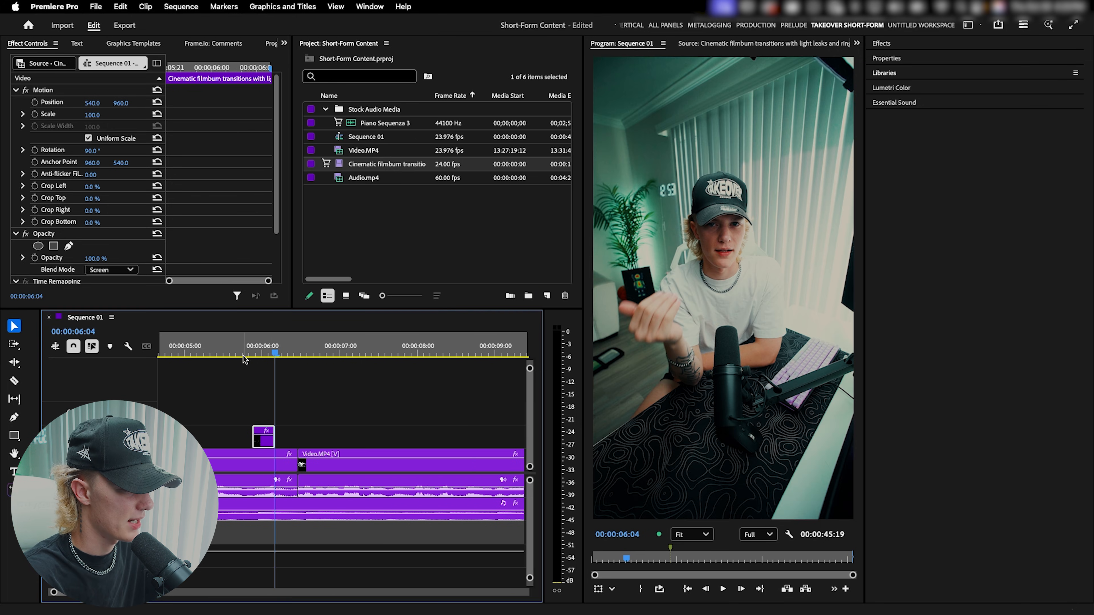
Play the sped-up overlay, move the filmburn clip so it ends at the cut at 00:00:06:11 and replay it.
left_click(234, 353)
key("space")
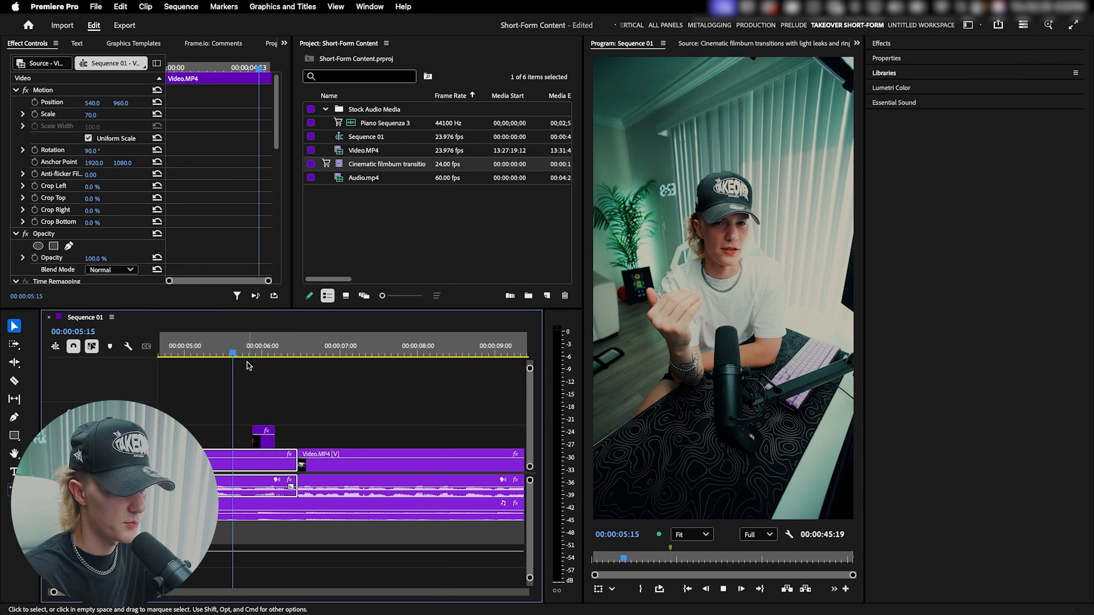
key("space")
left_click(270, 444)
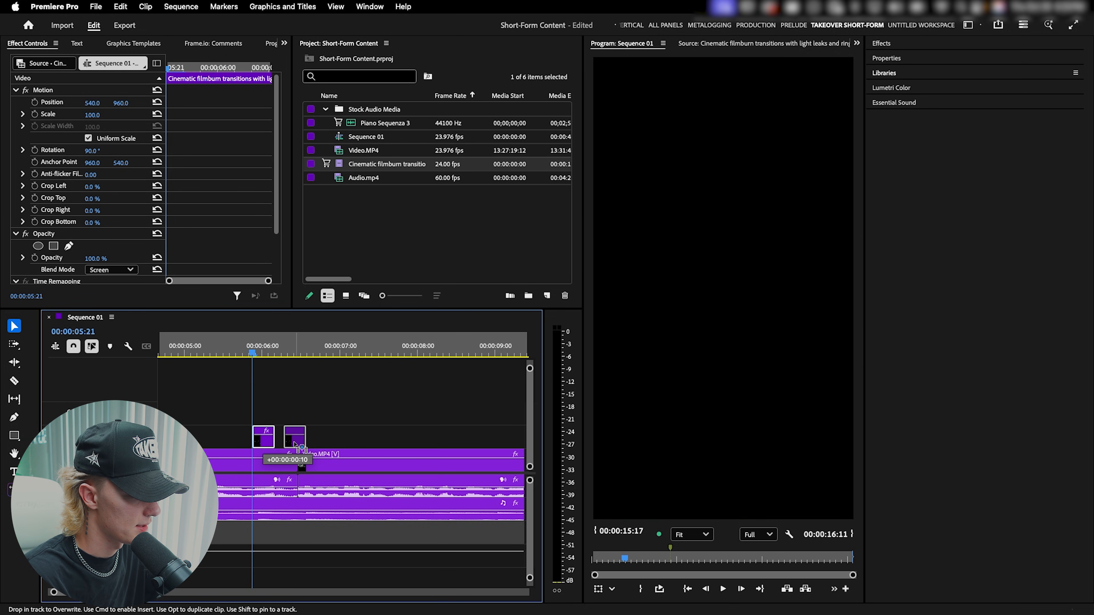
left_click_drag(290, 444, 291, 443)
key("space")
key("space")
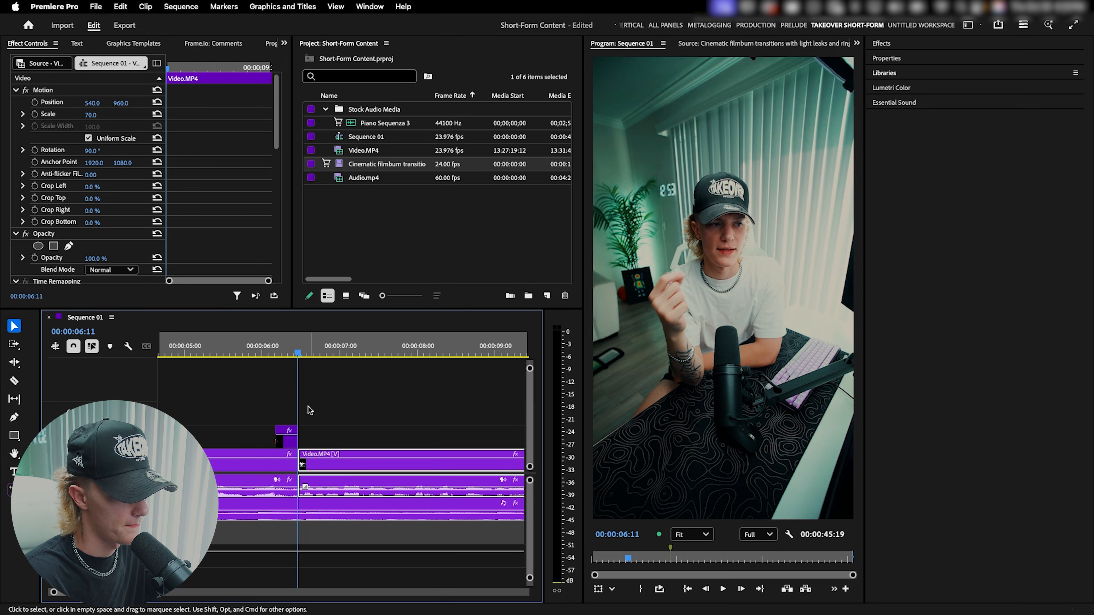
Shorten the filmburn clip before the cut and play the transition from 00:00:05:21.
left_click(293, 349)
left_click_drag(292, 349, 281, 350)
mouse_move(293, 442)
left_mouse_down()
mouse_move(282, 441)
mouse_move(294, 440)
left_mouse_up()
key("space")
key("space")
left_click(253, 348)
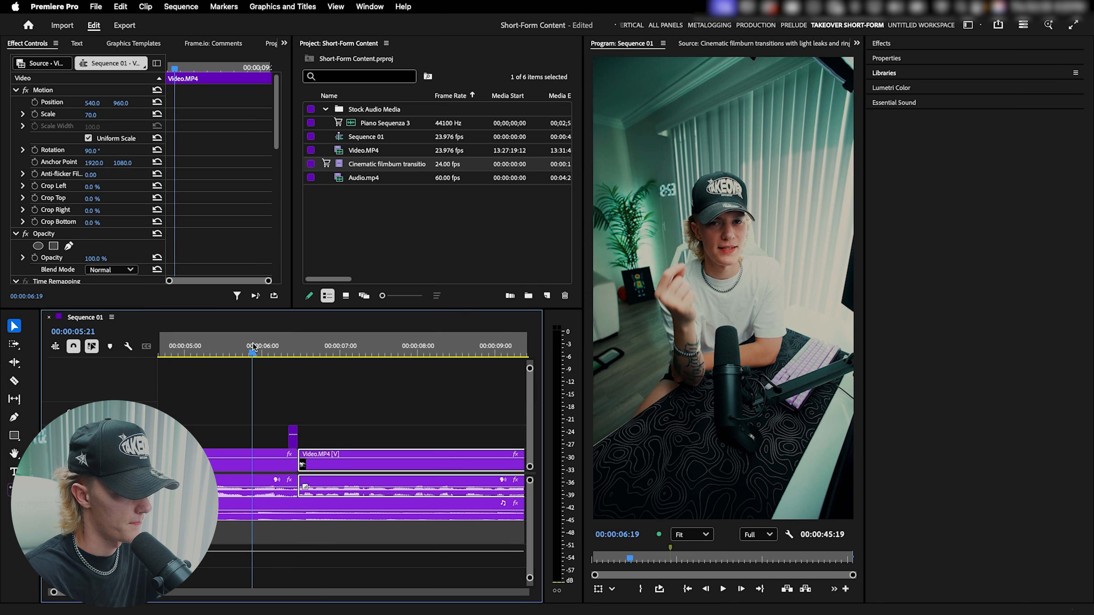
key("space")
Try the Lighten blend mode on the filmburn clip and play across the cut.
left_click(297, 440)
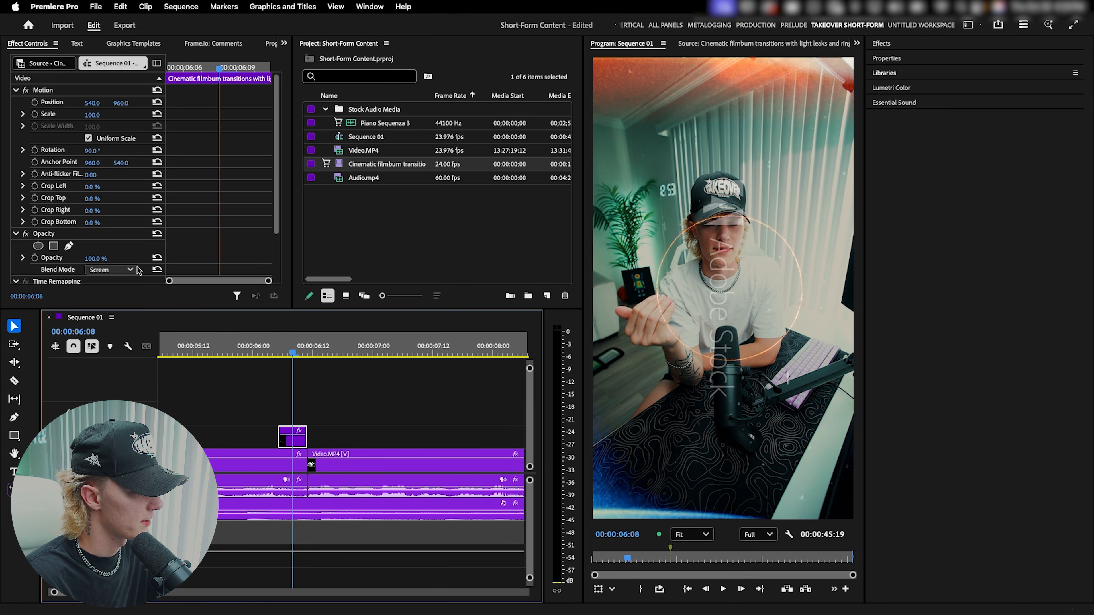
left_click(129, 269)
left_click(122, 306)
mouse_move(293, 354)
left_mouse_down()
mouse_move(313, 354)
mouse_move(292, 354)
left_mouse_up()
key("space")
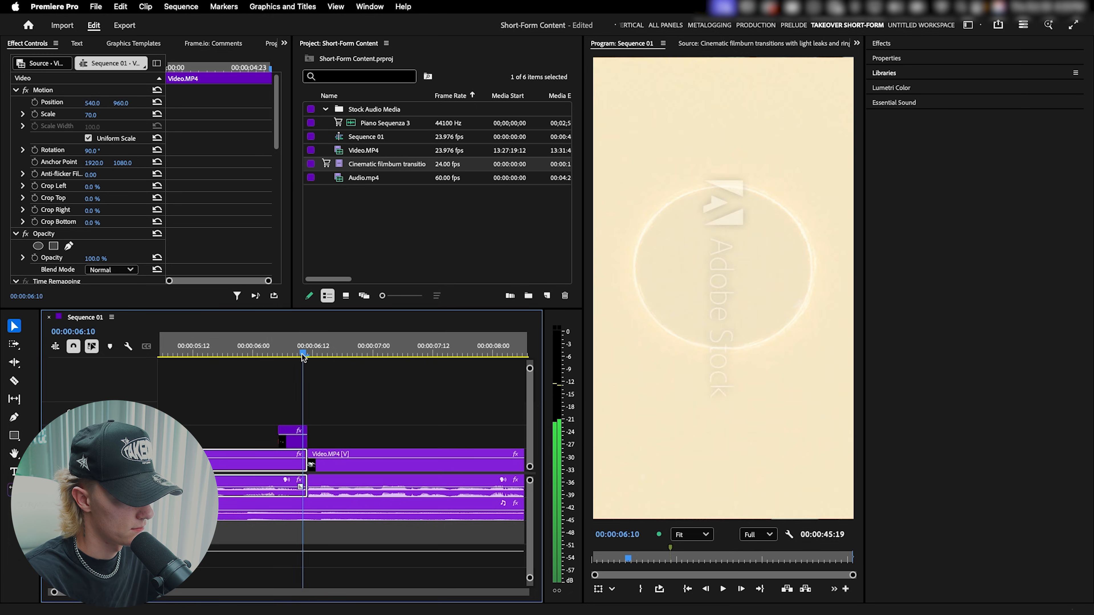
left_click(301, 357)
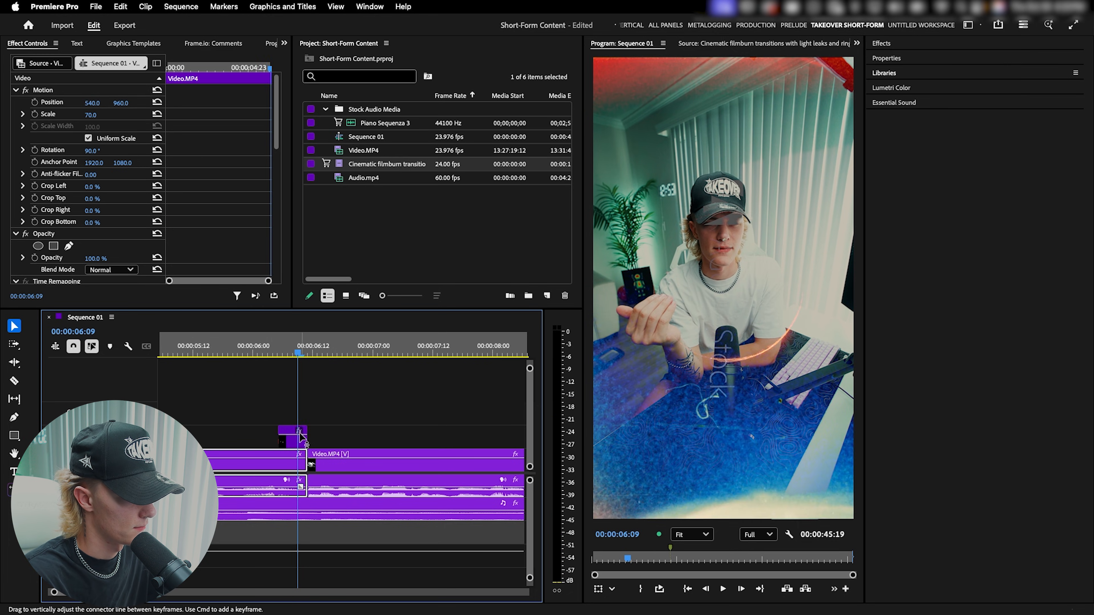
Set the filmburn clip's blend mode to Difference and play through the transition.
left_click(293, 437)
scroll(107, 181, "down", 3)
left_click(111, 224)
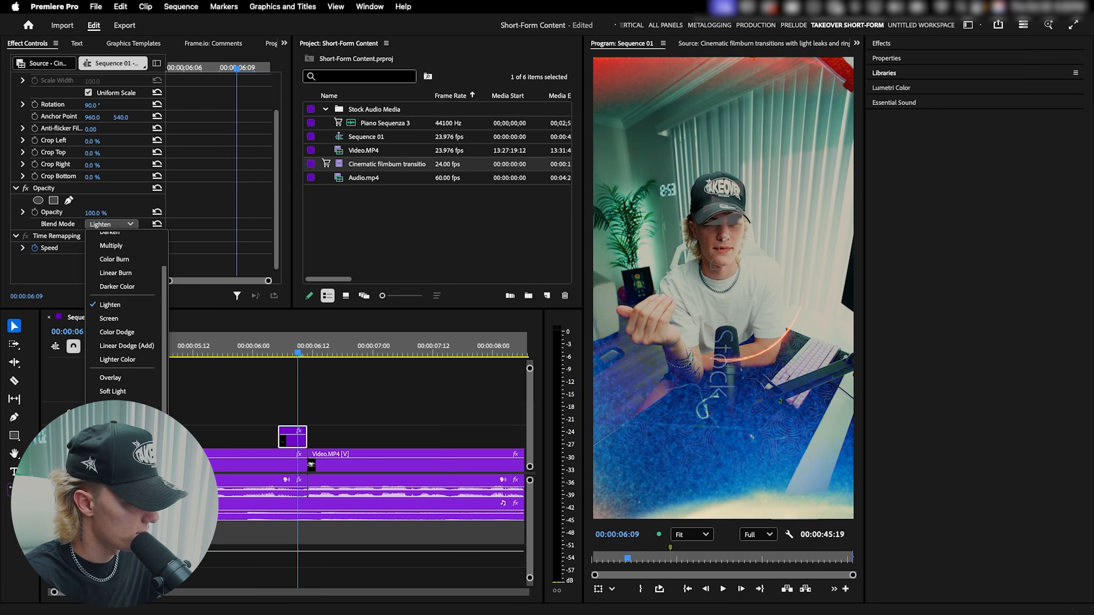
left_click(112, 478)
left_click_drag(297, 348, 223, 358)
key("space")
key("minus")
left_click_drag(293, 353, 315, 352)
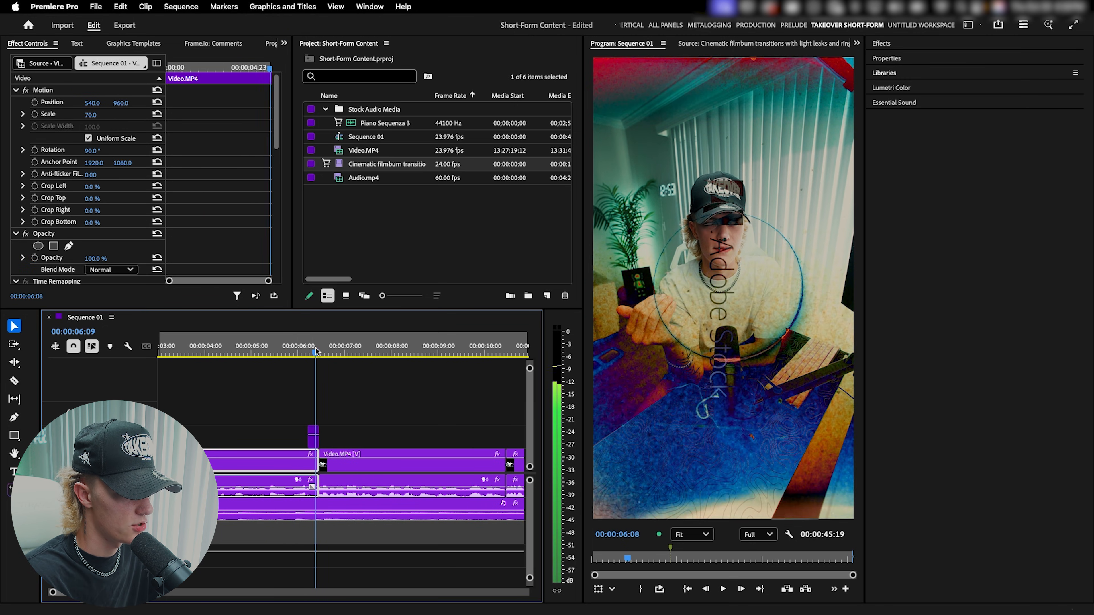
Examine the filmburn clip's opacity settings and play the transition over the cut with the surrounding footage.
left_click(313, 436)
scroll(172, 241, "down", 3)
scroll(172, 241, "down", 1)
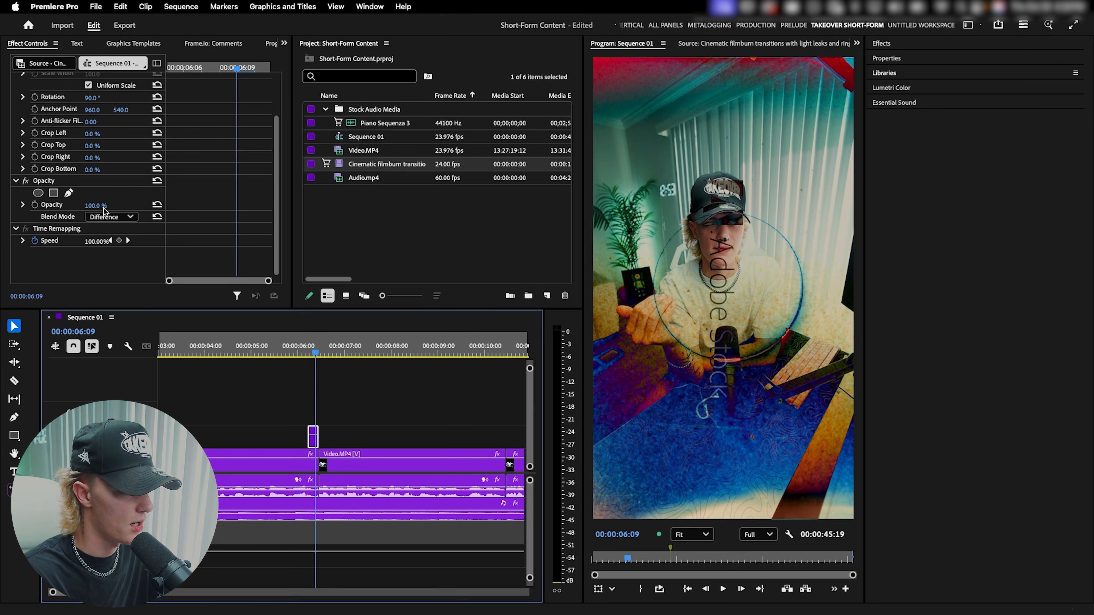
key("equal")
mouse_move(316, 354)
left_mouse_down()
mouse_move(334, 355)
mouse_move(298, 356)
left_mouse_up()
key("minus")
key("minus")
left_click_drag(364, 355, 360, 355)
key("space")
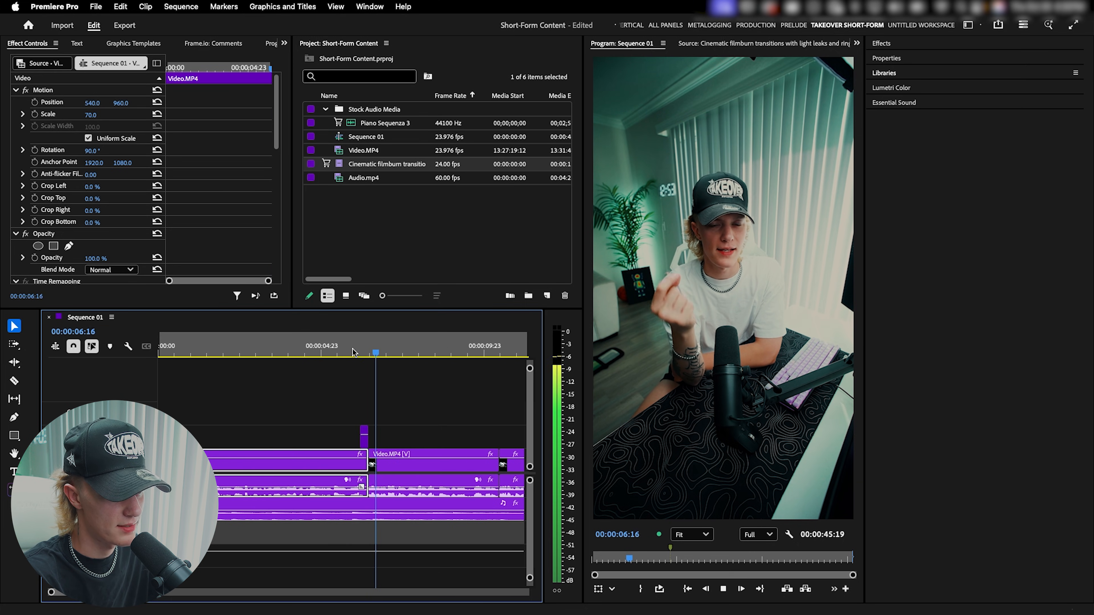
Stop playback and park the playhead on the filmburn transition at 00:00:06:09.
key("space")
left_click_drag(363, 352, 366, 352)
scroll(361, 438, "up", 3)
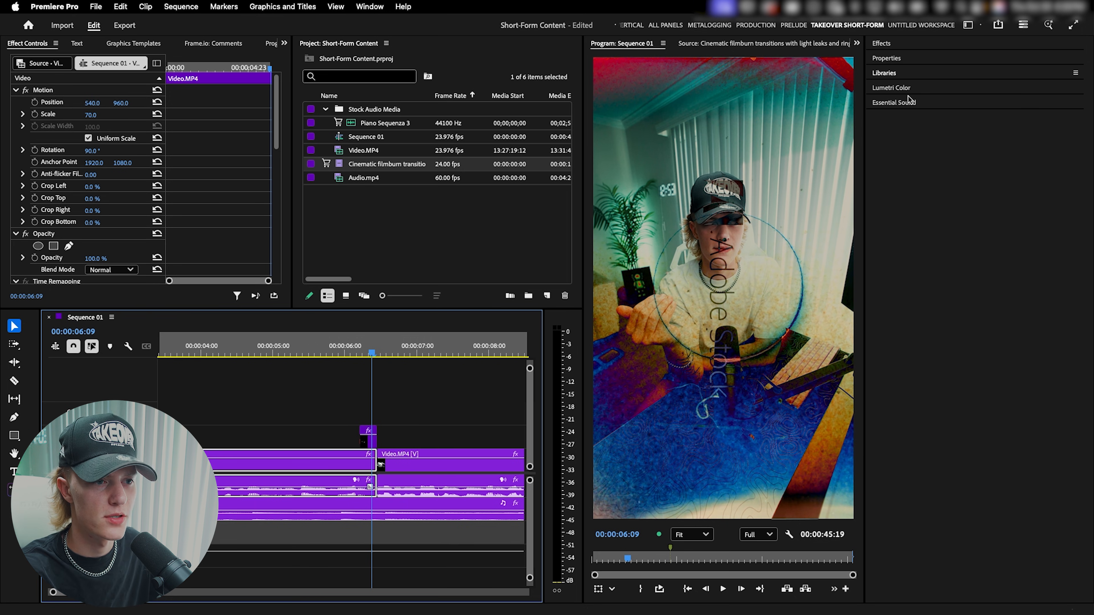
Browse the Adobe Stock sound effects with the Transitions and User Interface categories as filters.
left_click(894, 102)
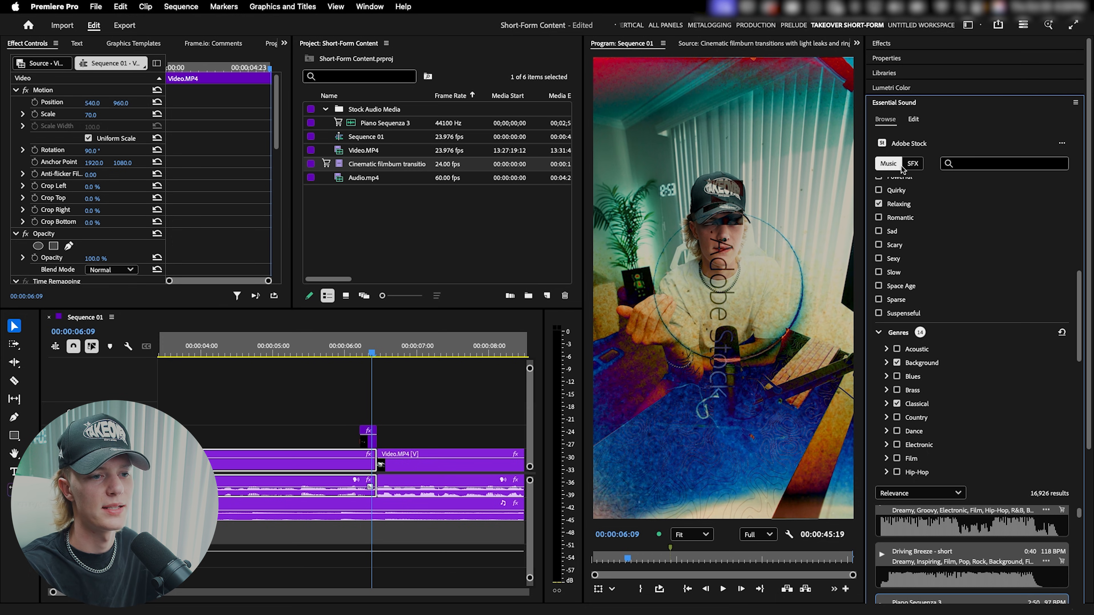
left_click(912, 165)
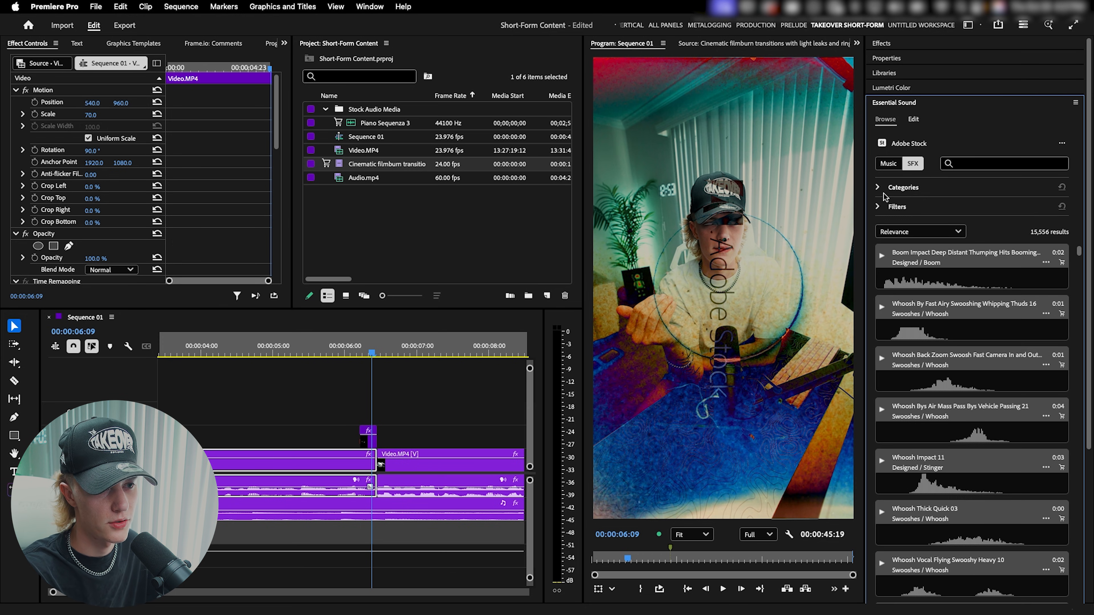
left_click(881, 188)
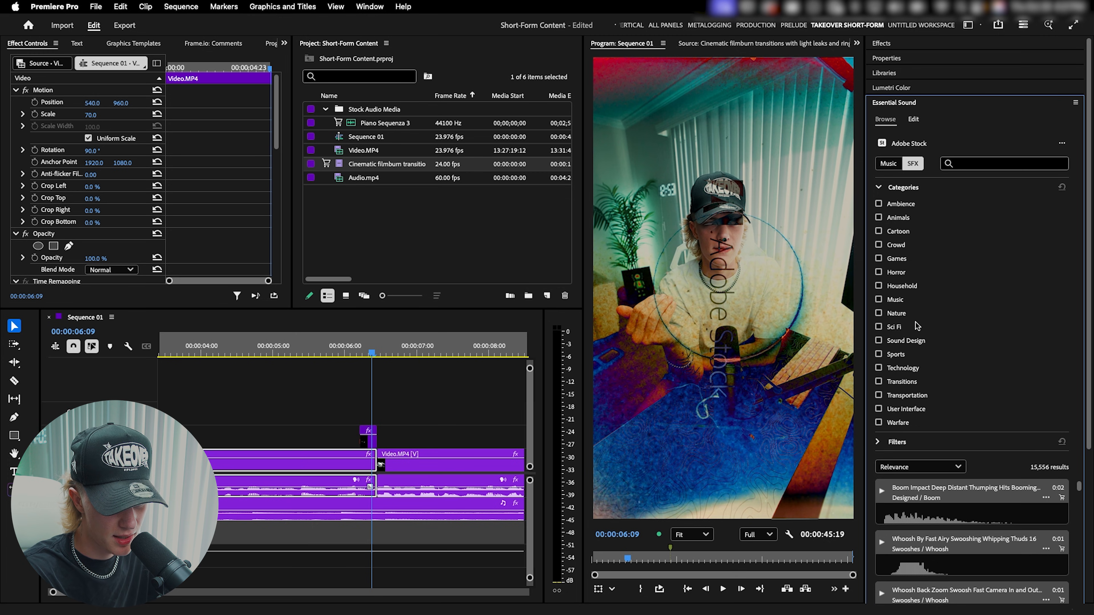
scroll(902, 383, "down", 1)
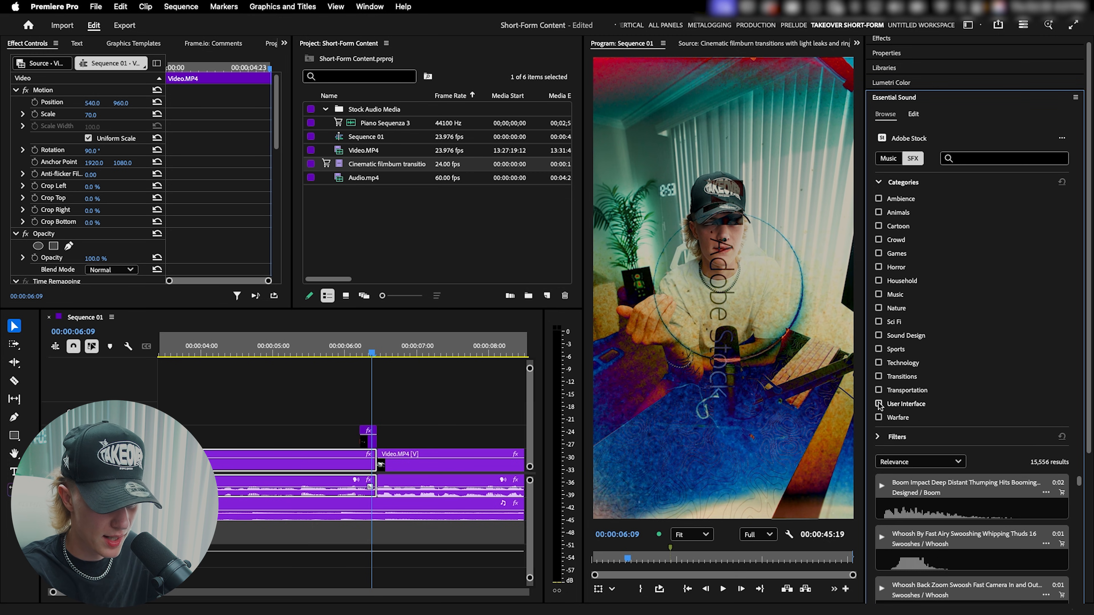
left_click(879, 377)
left_click(879, 404)
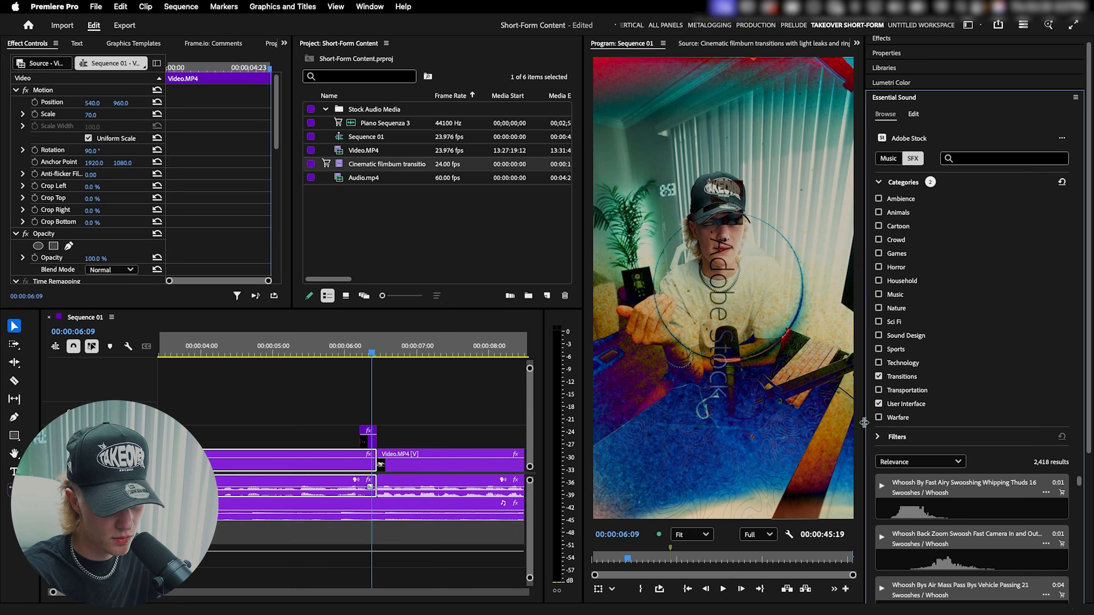
Search the User Interface sound effects for "click" and license the free Push Buttons 06 sound into the project.
key("grave")
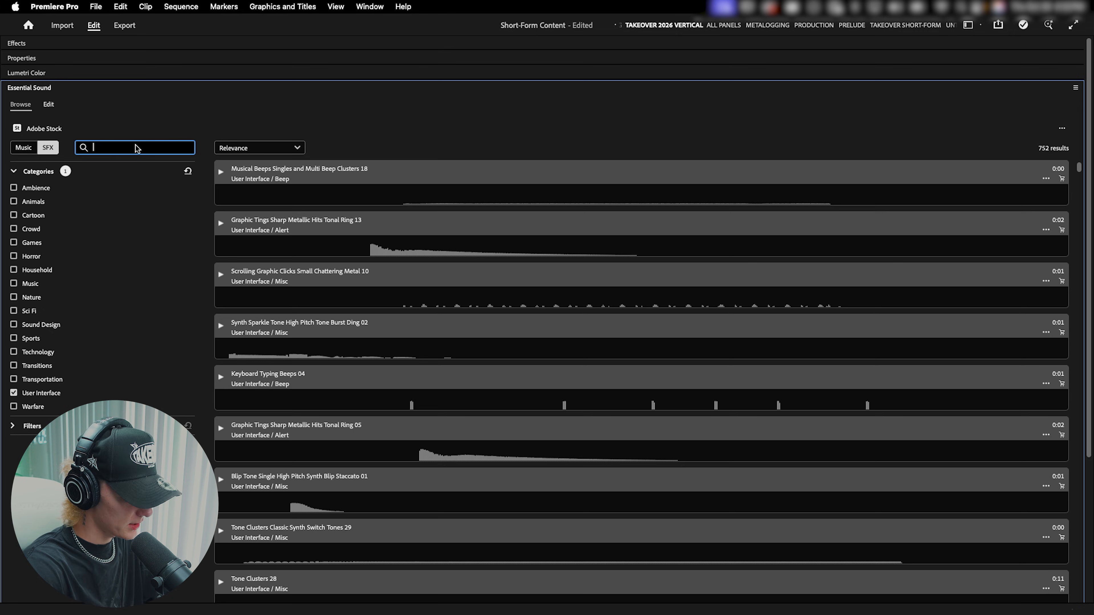
key("Return")
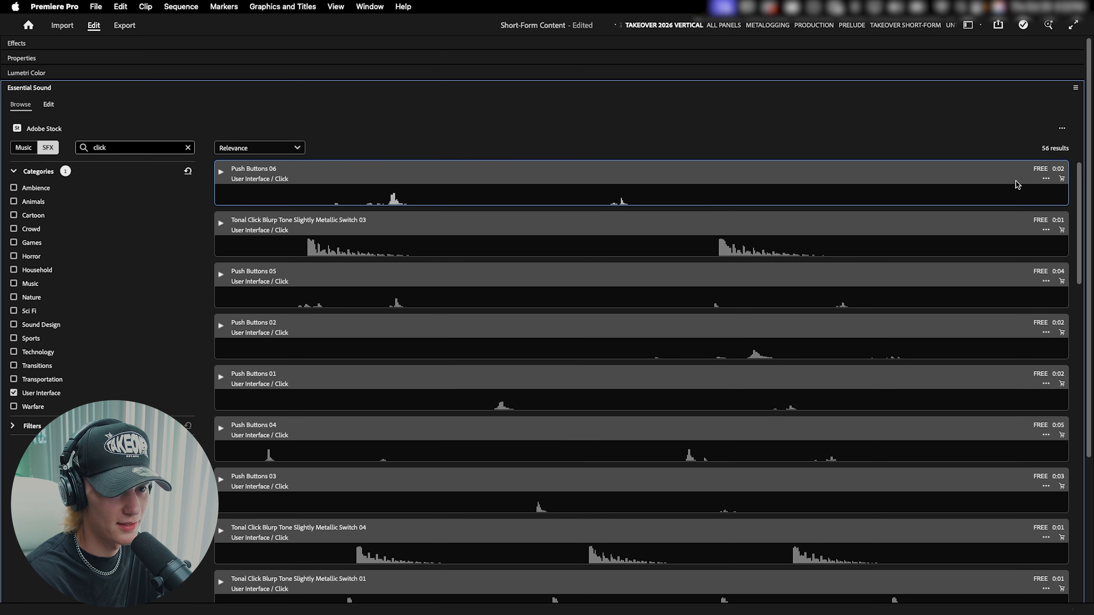
left_click(1045, 181)
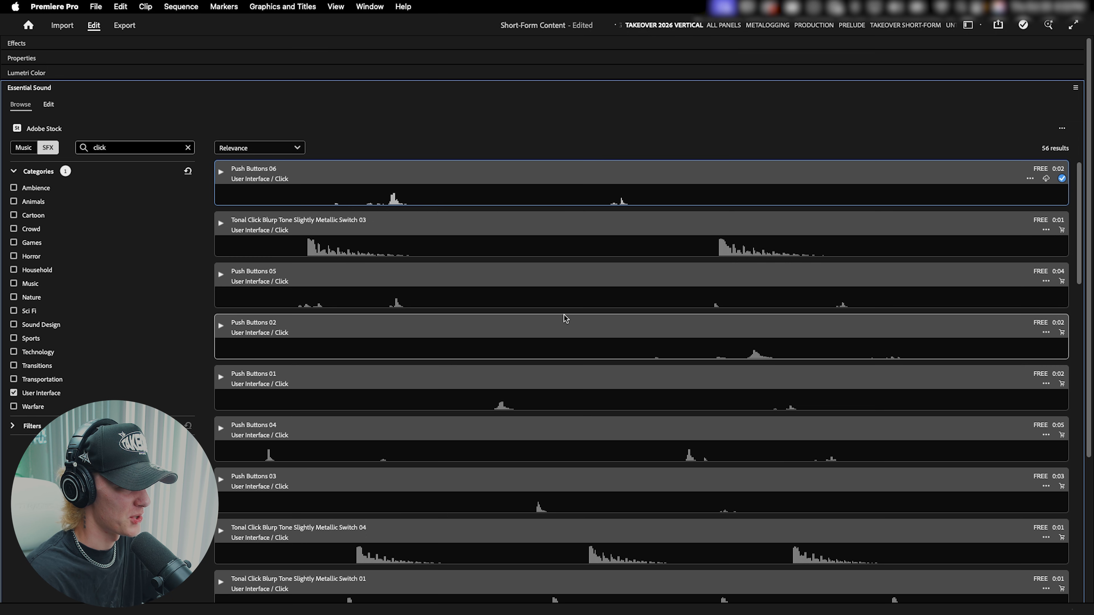
key("grave")
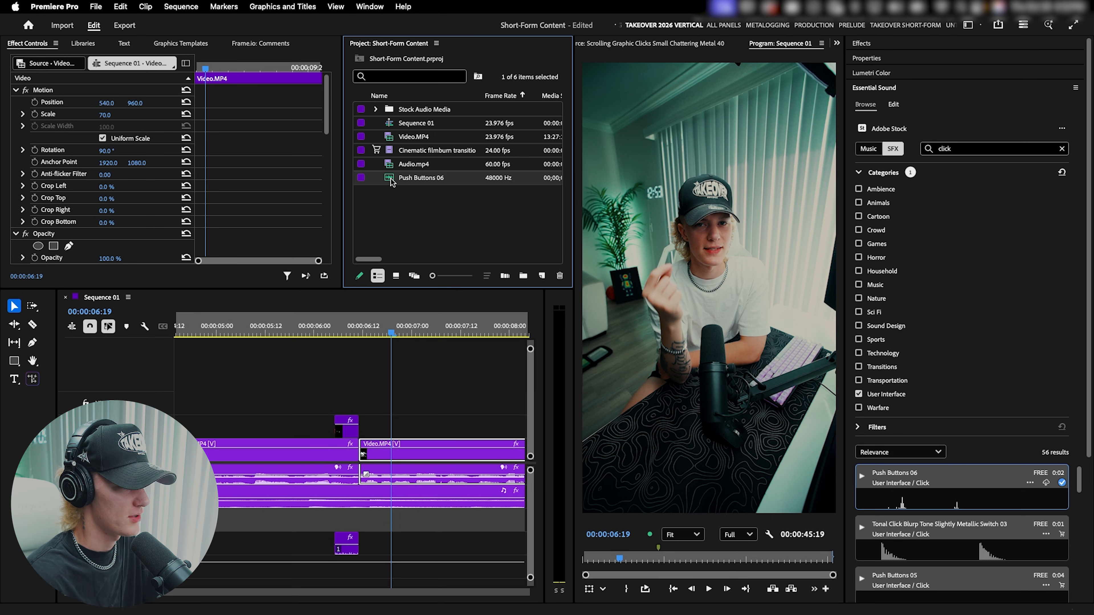
Place Push Buttons 06 on the audio track beneath the filmburn clip and trim both ends to 13 frames around the cut.
left_click_drag(378, 319, 304, 523)
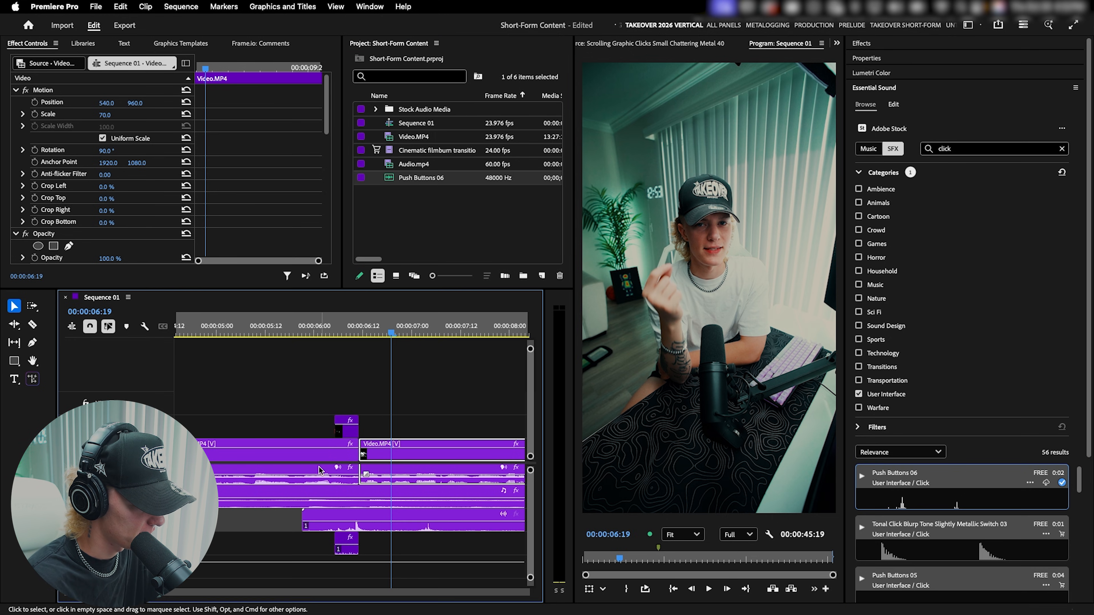
left_click(306, 325)
key("space")
key("minus")
left_click_drag(463, 530, 362, 531)
scroll(352, 531, "up", 5)
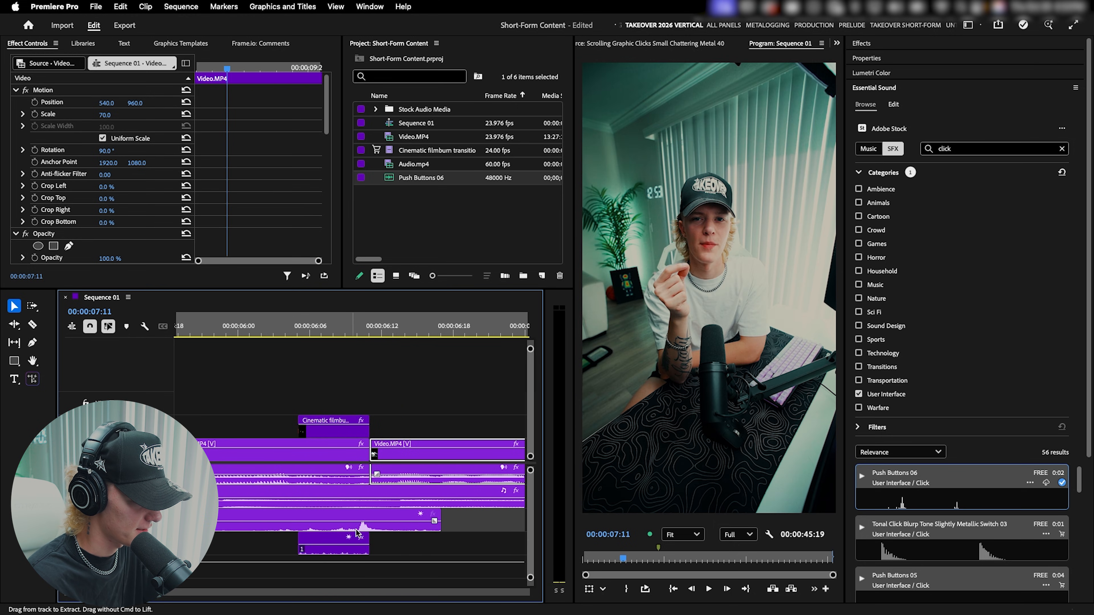
left_click_drag(207, 529, 292, 530)
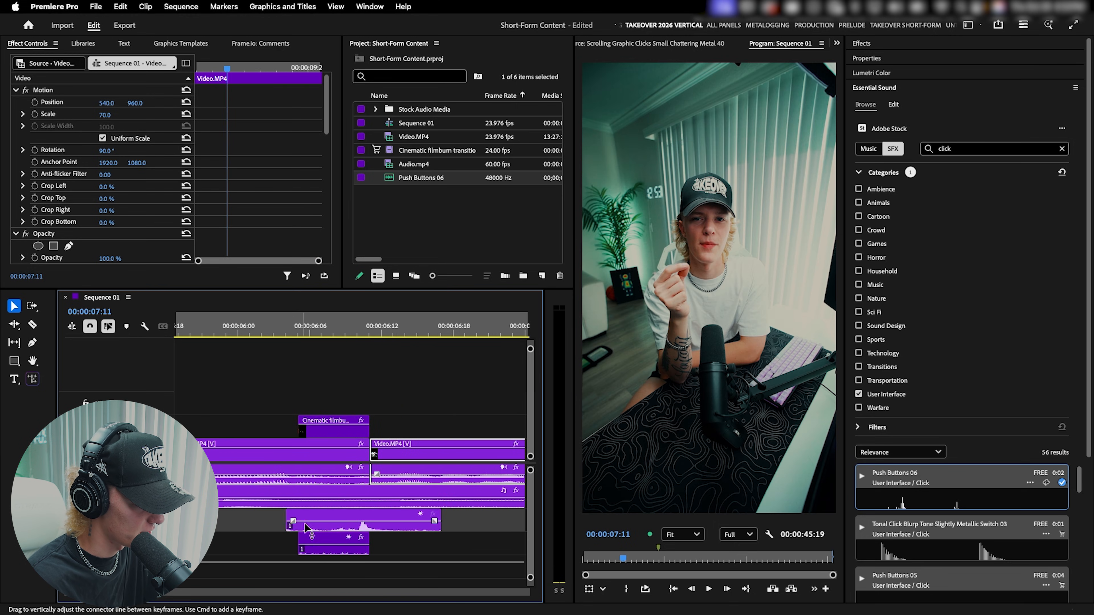
Lower the Push Buttons 06 clip's gain by 10 dB and play it across the cut.
left_click(328, 521)
type("g-10")
key("Return")
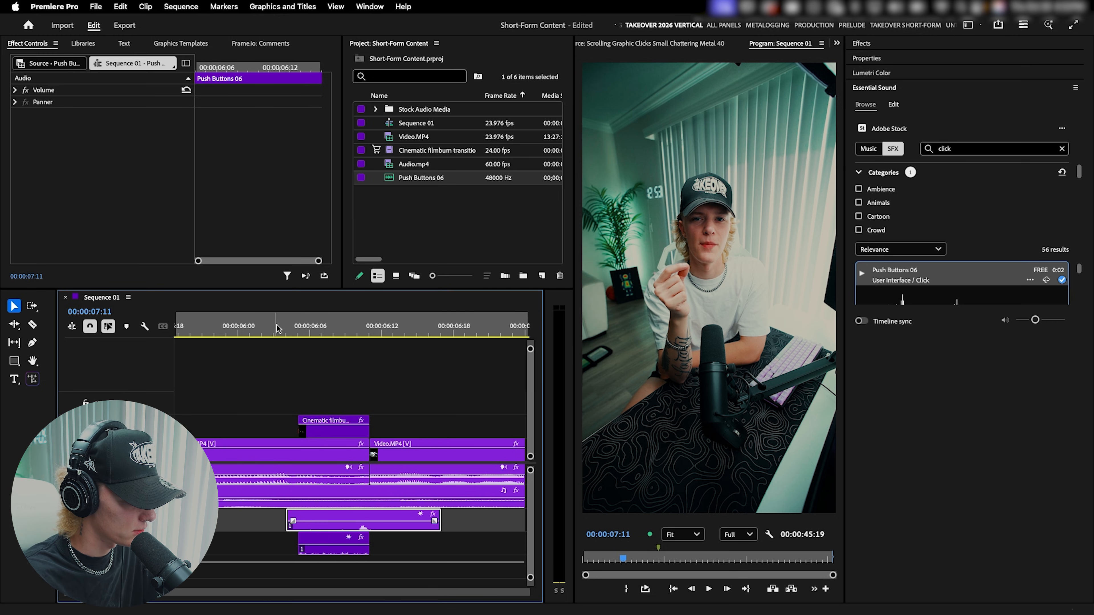
left_click(278, 329)
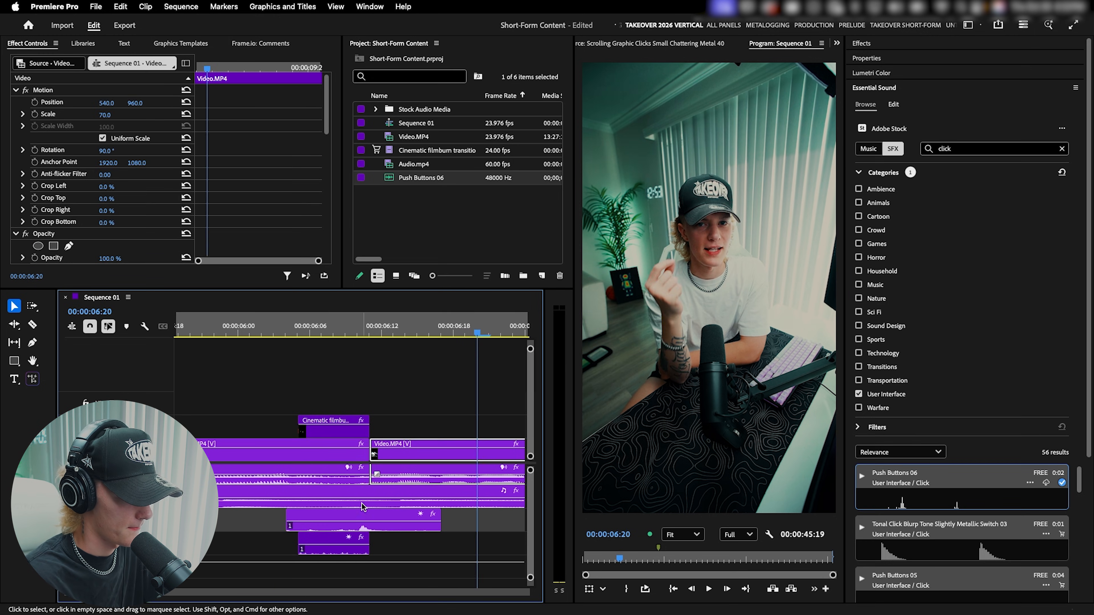
Lower the Push Buttons 06 clip's gain by a further 5 dB and play the transition again.
left_click(372, 521)
type("g-")
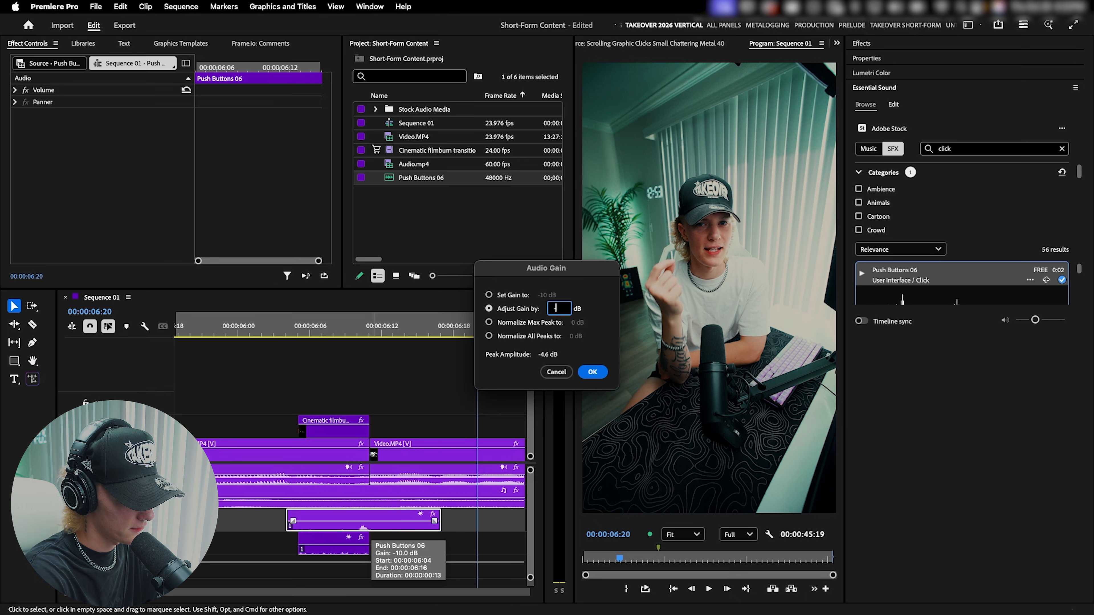
type("5")
key("Return")
left_click(259, 329)
key("space")
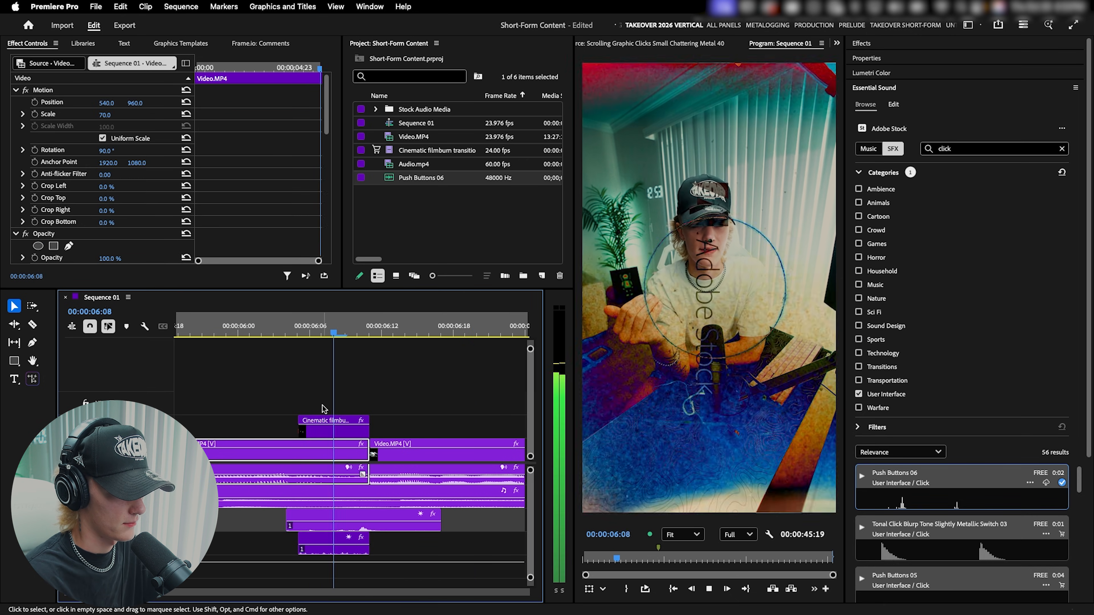
key("space")
Apply Heavy Reverb with an amount of 5.9 to the Push Buttons 06 clip and listen to the transition.
scroll(361, 499, "down", 3)
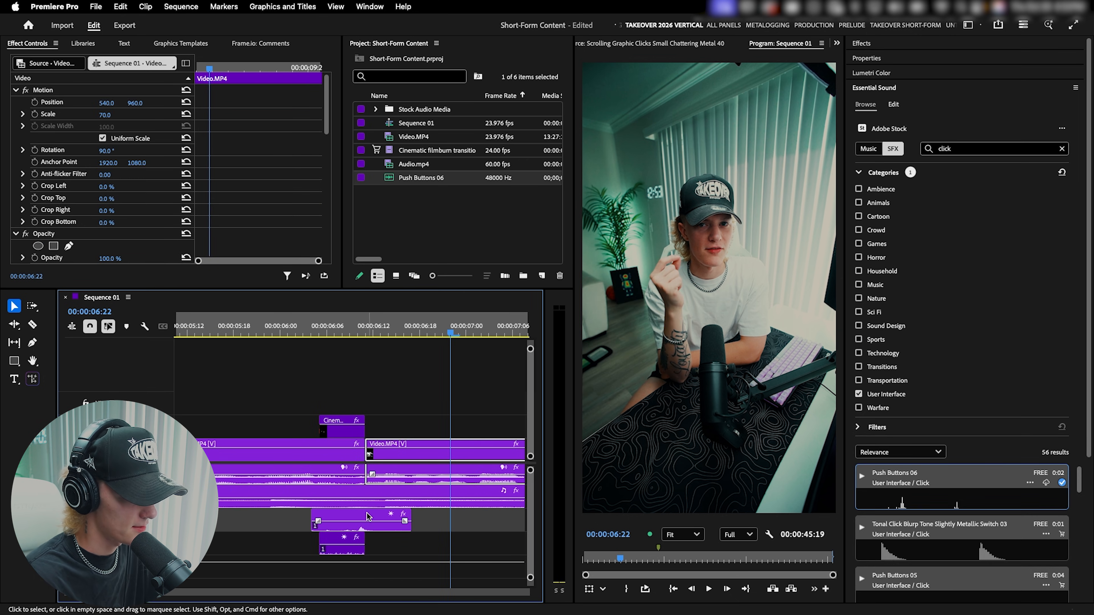
left_click(391, 520)
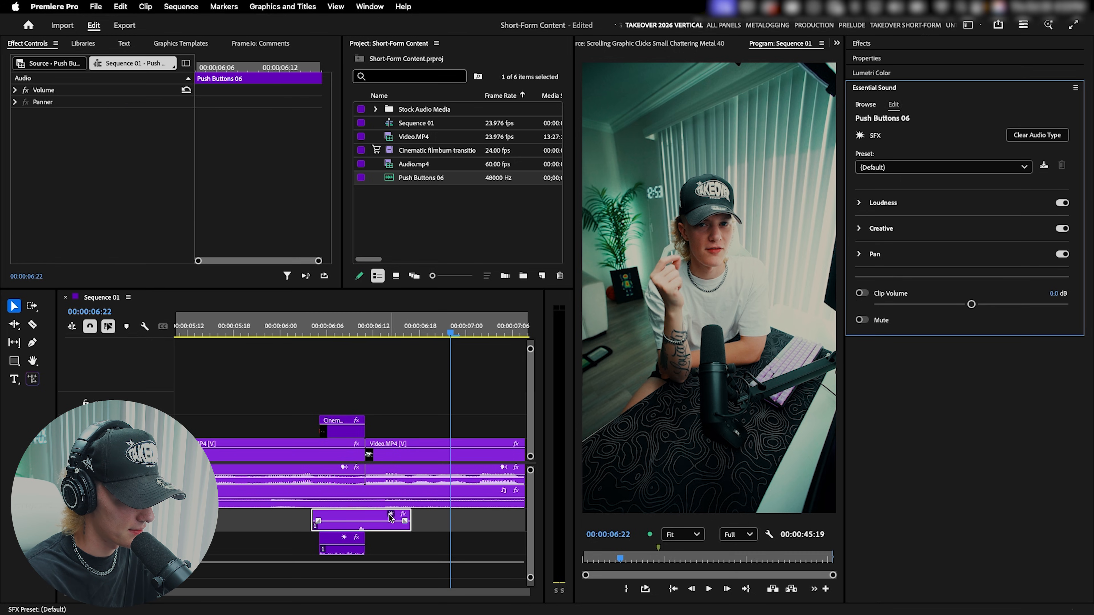
left_click(860, 229)
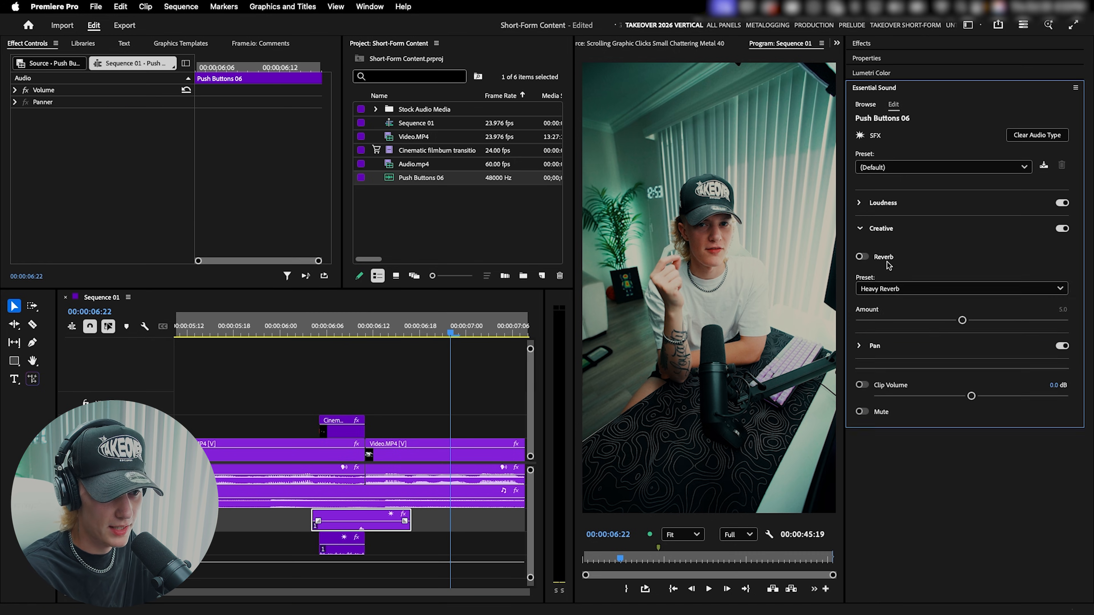
left_click_drag(963, 320, 978, 321)
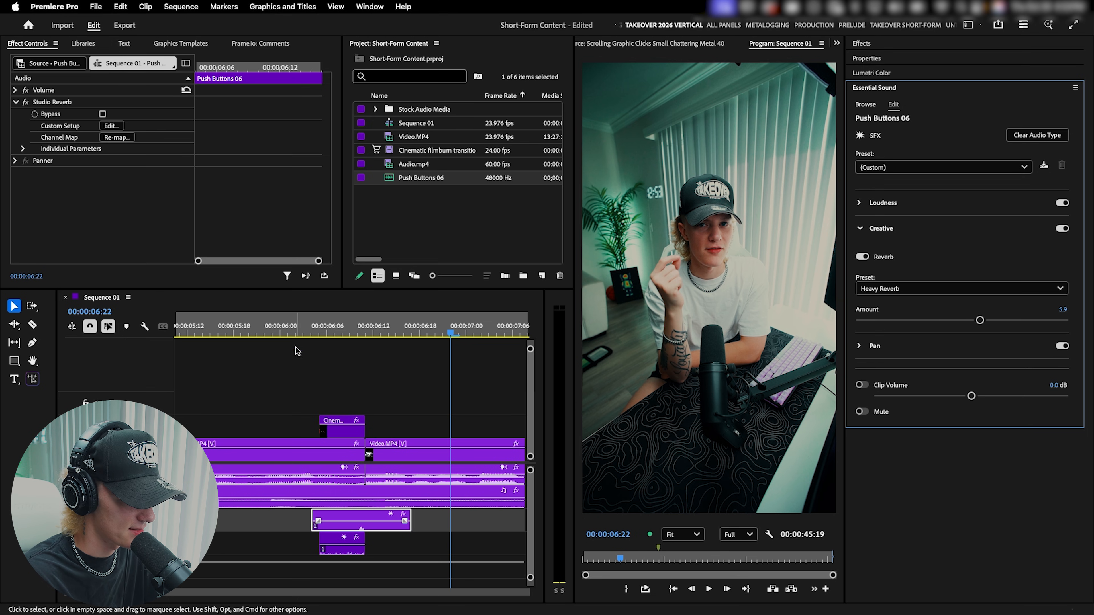
left_click(289, 327)
key("space")
left_click(281, 330)
key("space")
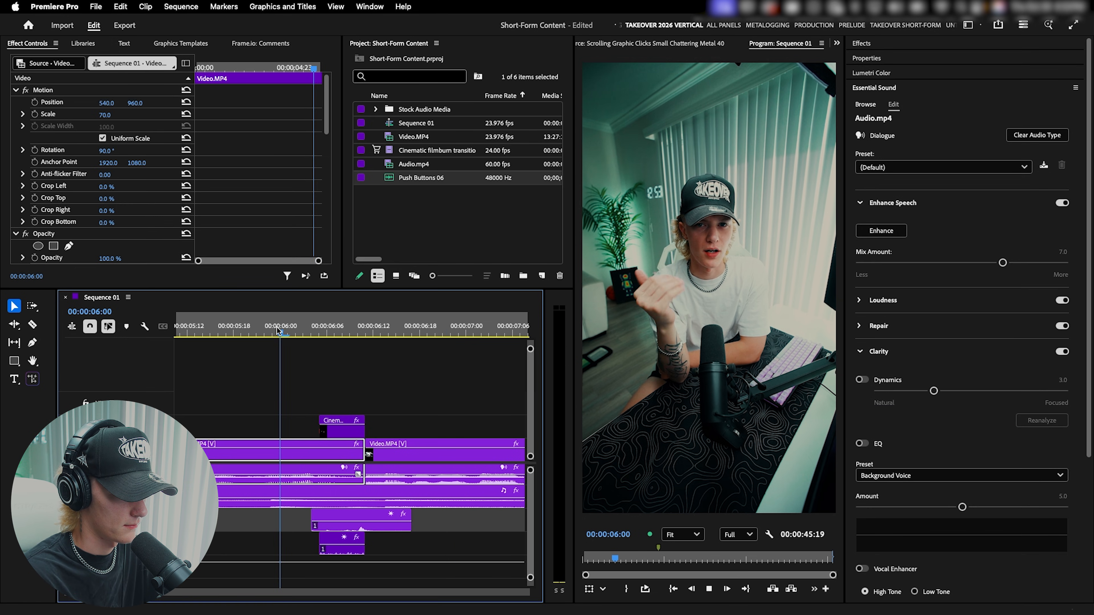
left_click(277, 331)
key("space")
key("space")
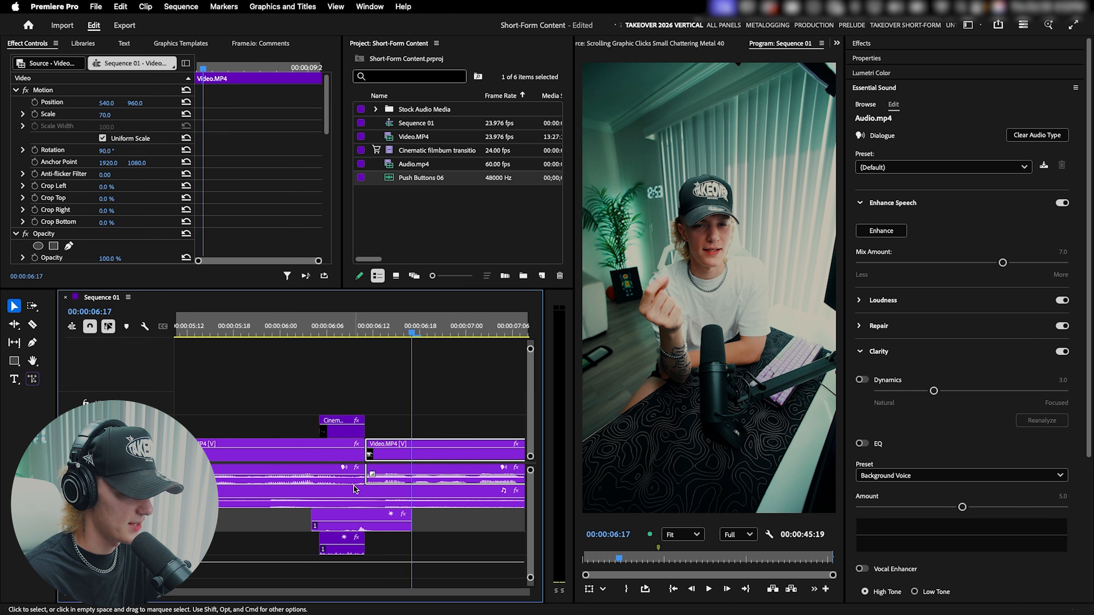
Move the filmburn overlay clip at the cut up to track V3.
key("minus")
left_click(351, 329)
left_click(342, 330)
left_click_drag(408, 410, 344, 400)
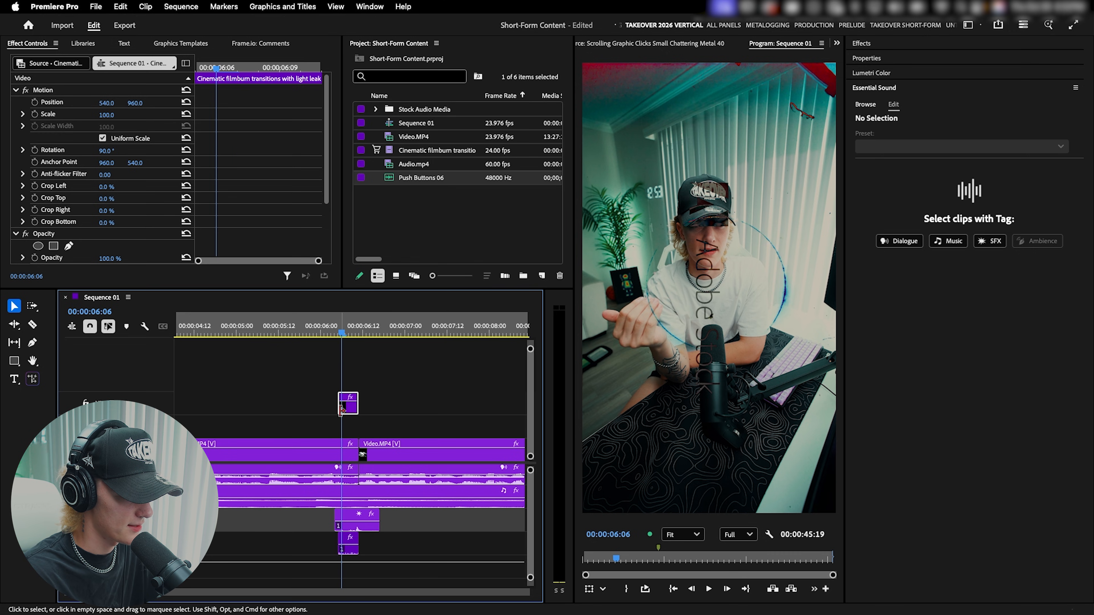
Select the filmburn clip together with its two click sound effects and copy them.
left_click_drag(424, 509, 354, 551)
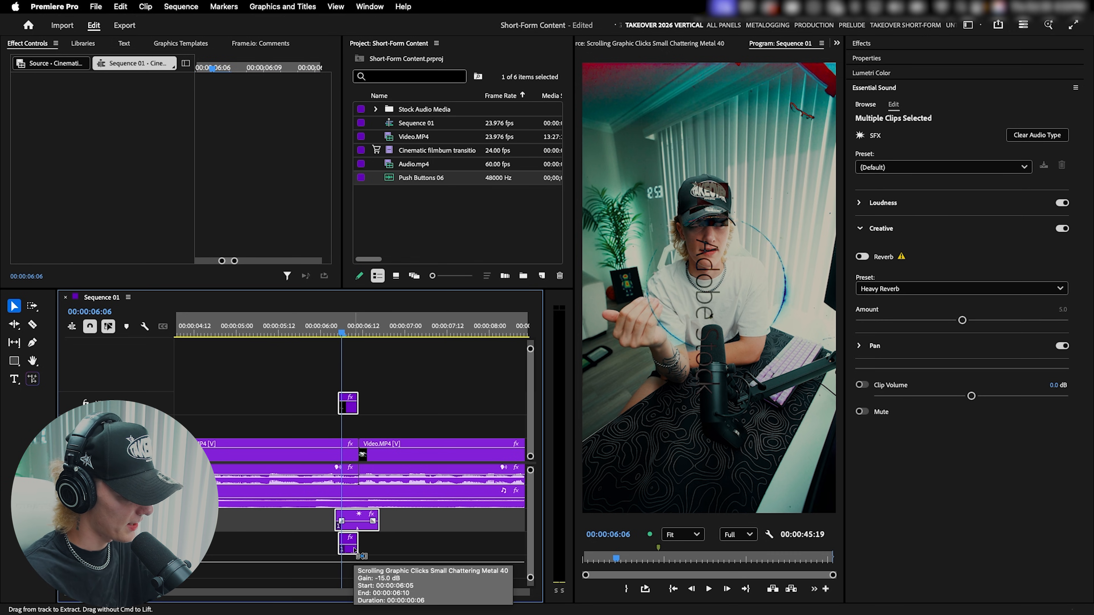
left_click(405, 544)
left_click_drag(356, 528, 361, 533)
left_click(394, 529)
key("minus")
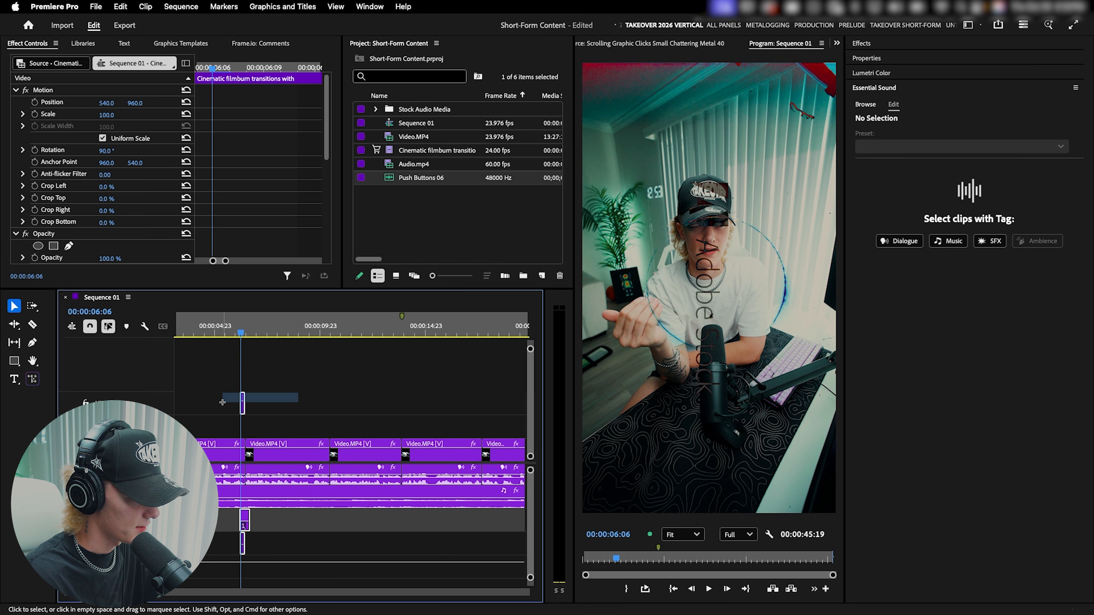
left_click_drag(222, 403, 223, 404)
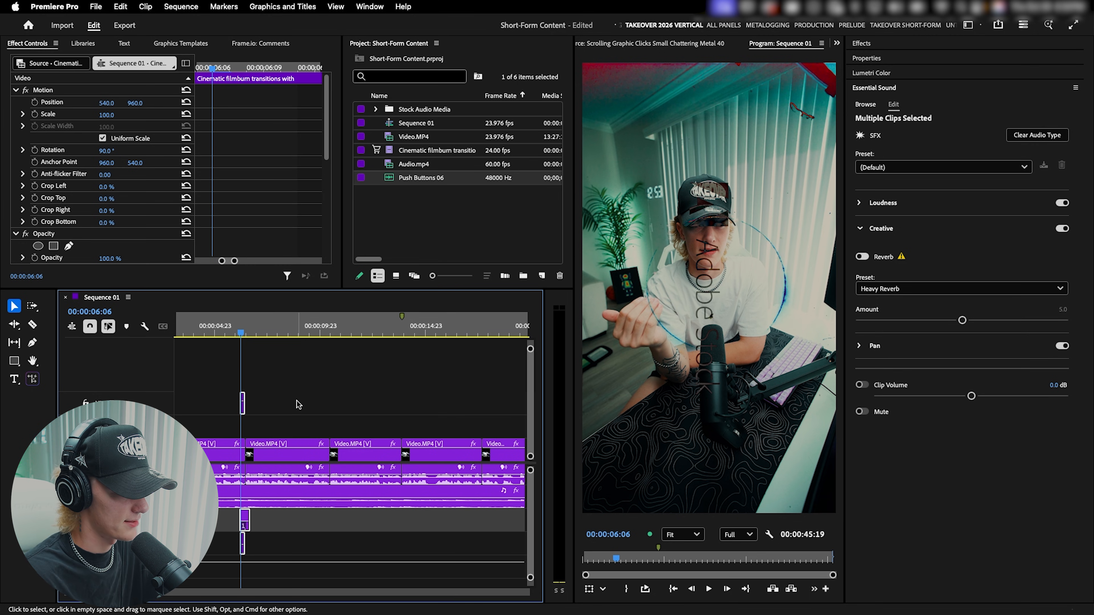
Play on from 00:00:13:14 and paste the filmburn and click sounds at 00:00:21:18, just before the next chosen cut.
left_click(395, 333)
key("minus")
key("minus")
scroll(367, 380, "down", 1)
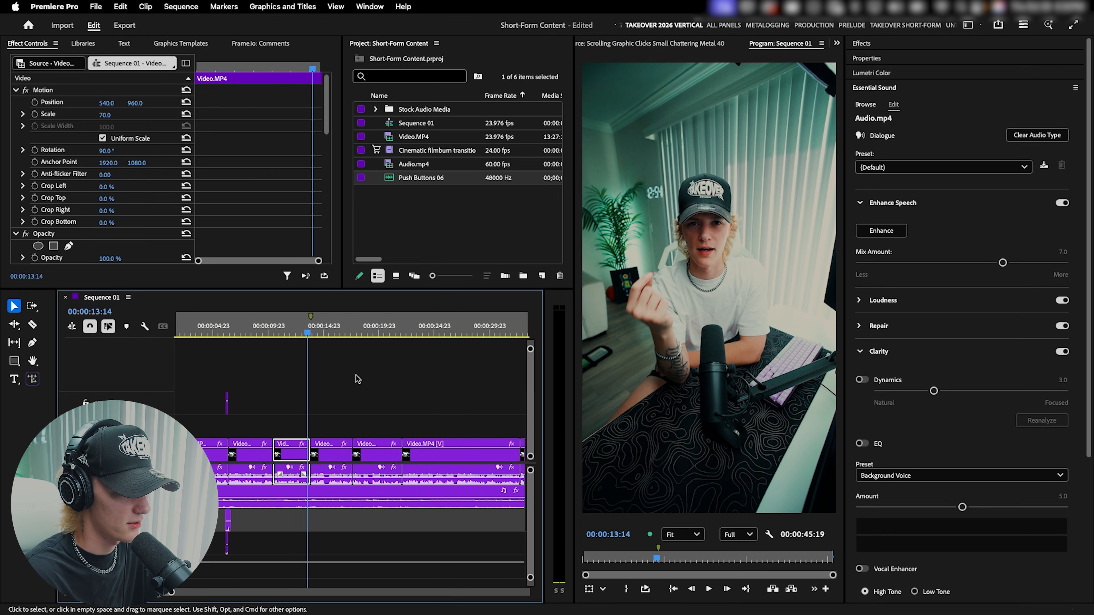
key("space")
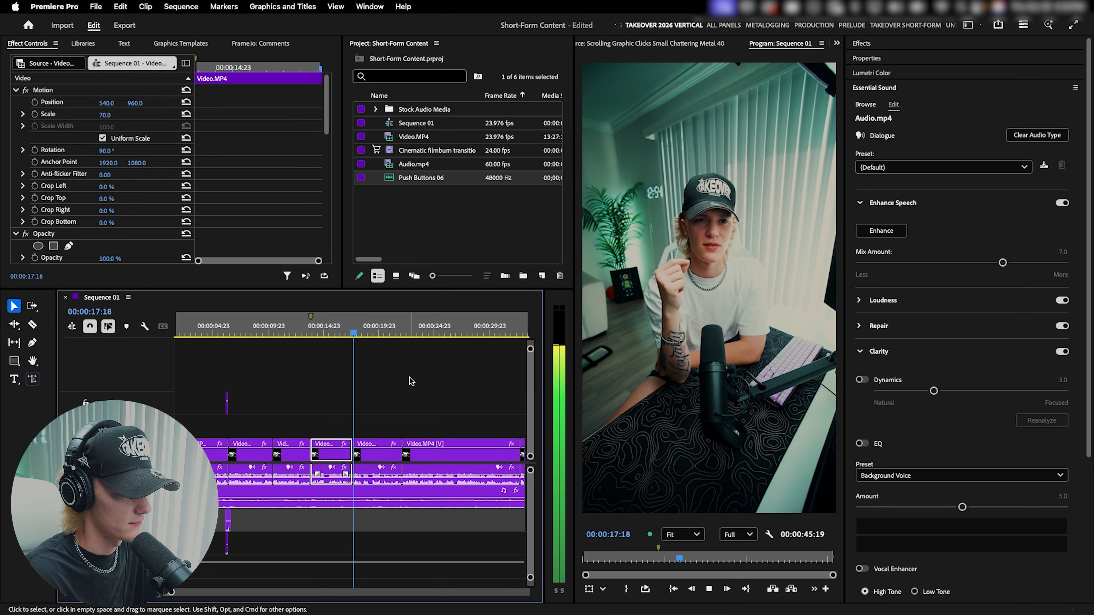
scroll(412, 378, "up", 1)
scroll(398, 362, "up", 2)
left_click(394, 330)
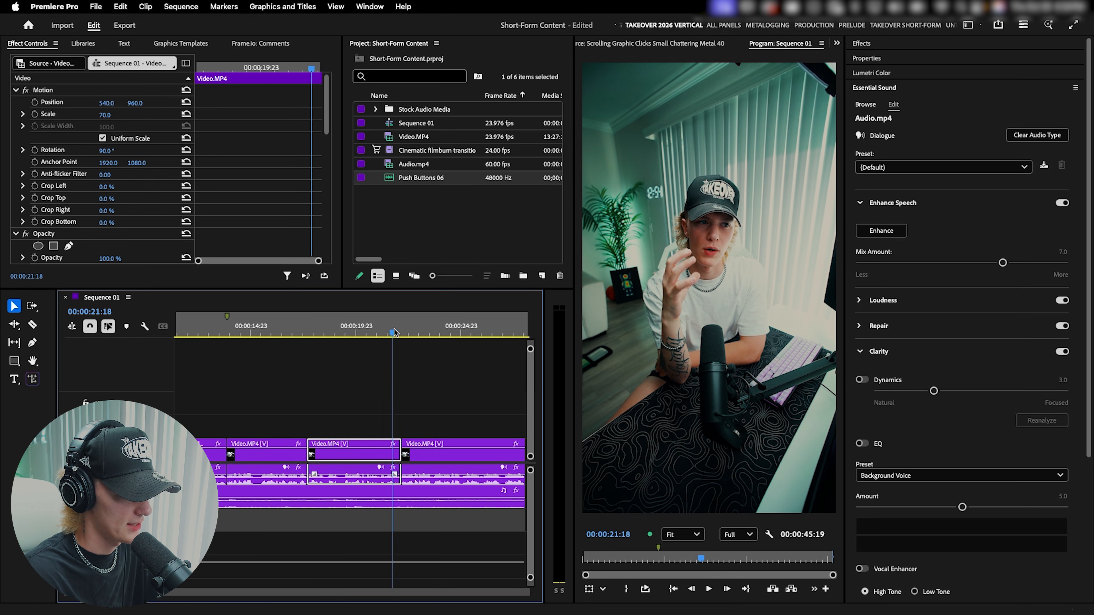
key("super+v")
scroll(398, 419, "up", 5)
left_click(390, 409)
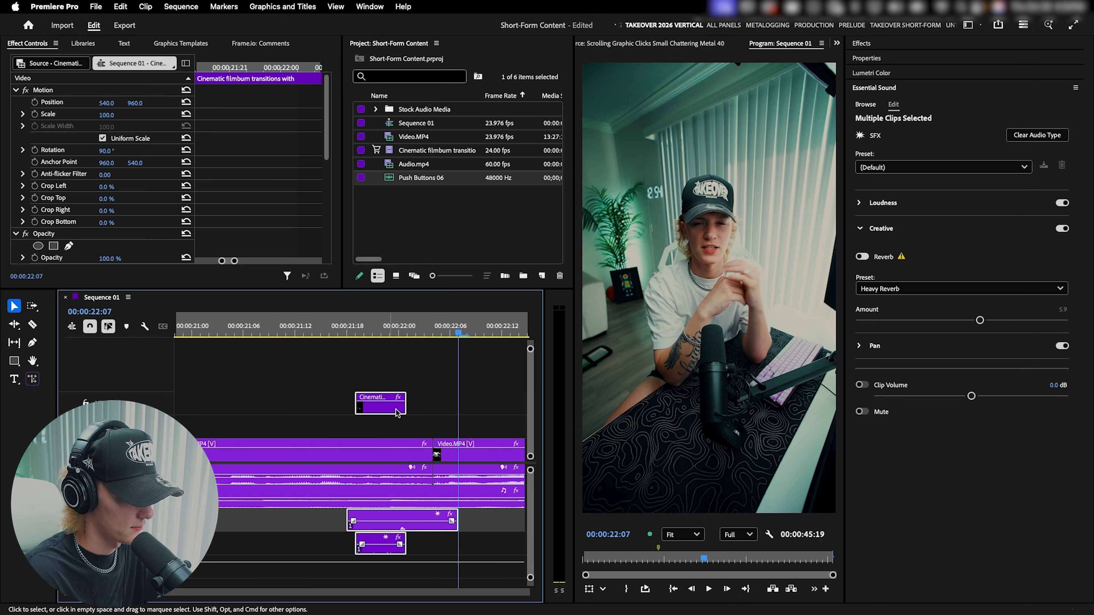
Add another copy of the filmburn and click sounds at the cut near 00:00:38:06, align it and play across.
scroll(354, 367, "down", 4)
key("space")
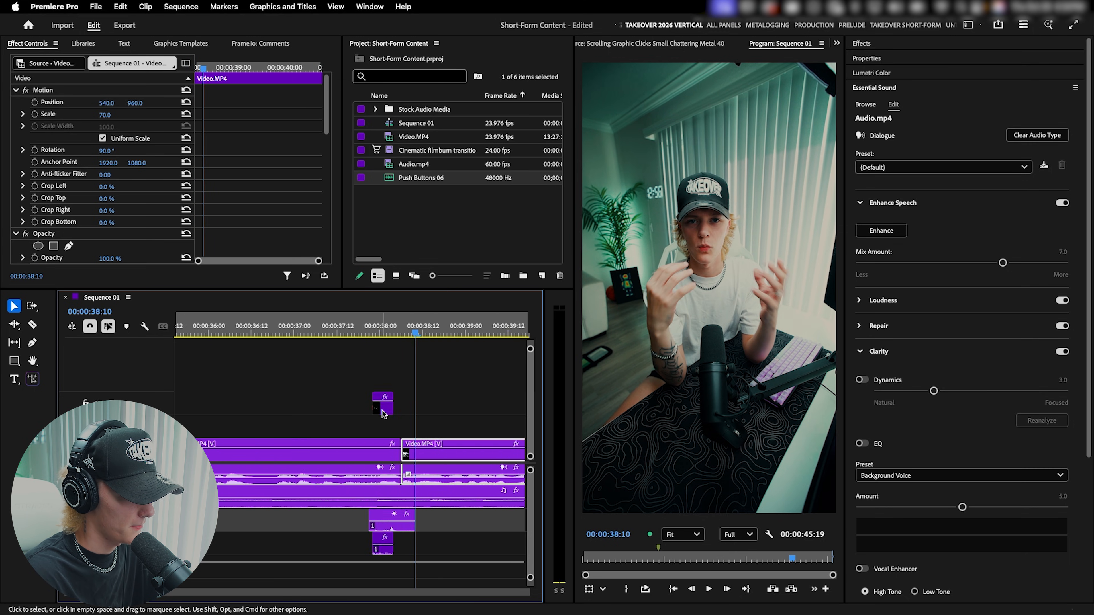
left_click_drag(384, 415, 392, 417)
left_click(351, 326)
key("space")
scroll(394, 403, "down", 5)
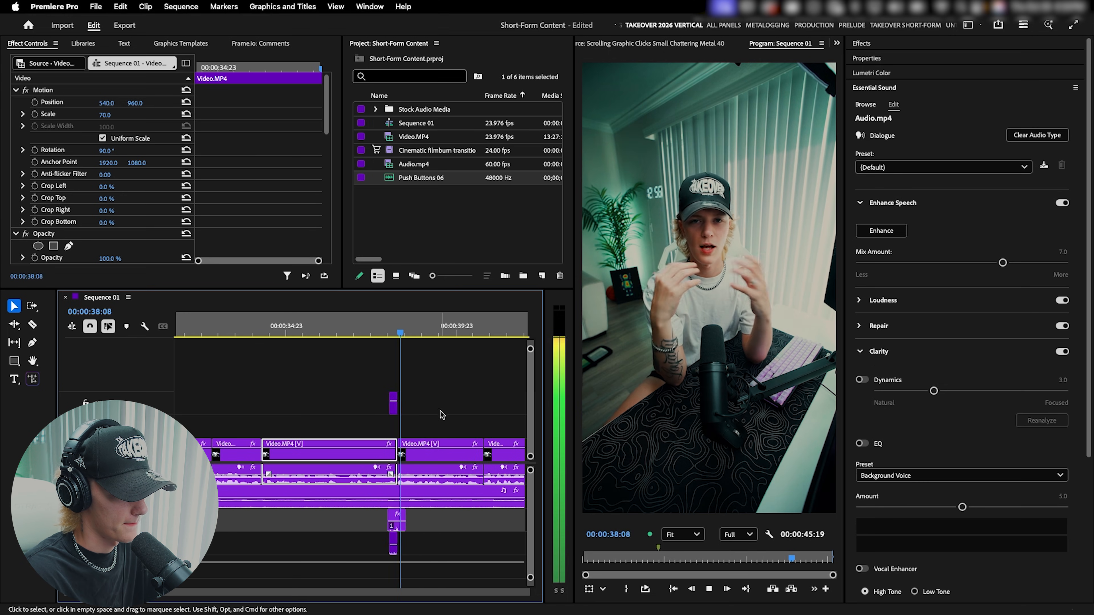
scroll(442, 416, "down", 5)
left_click(468, 420)
left_click(472, 450)
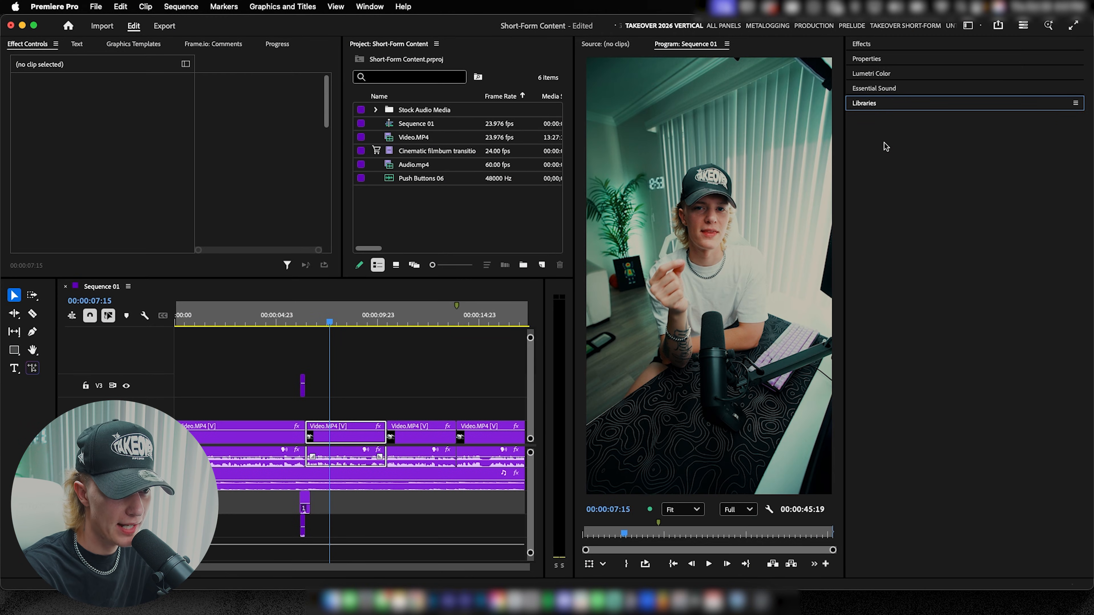
Import the licensed sea waves stock video from the library into the project and place it above the talking-head footage at about 00:00:03:18.
left_click(864, 103)
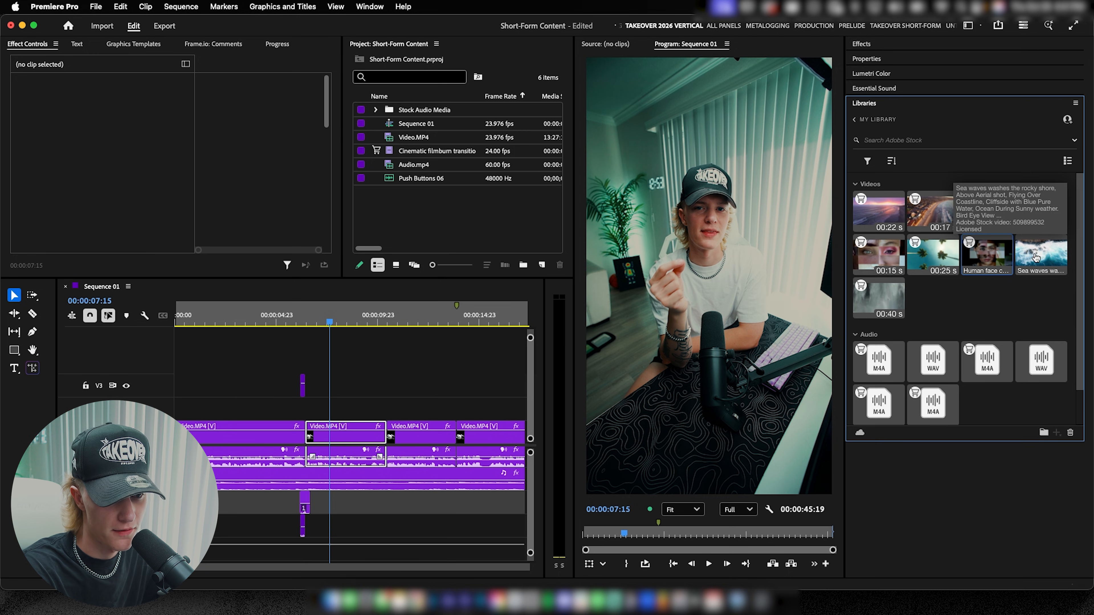
left_click_drag(1043, 256, 296, 395)
left_click(295, 396)
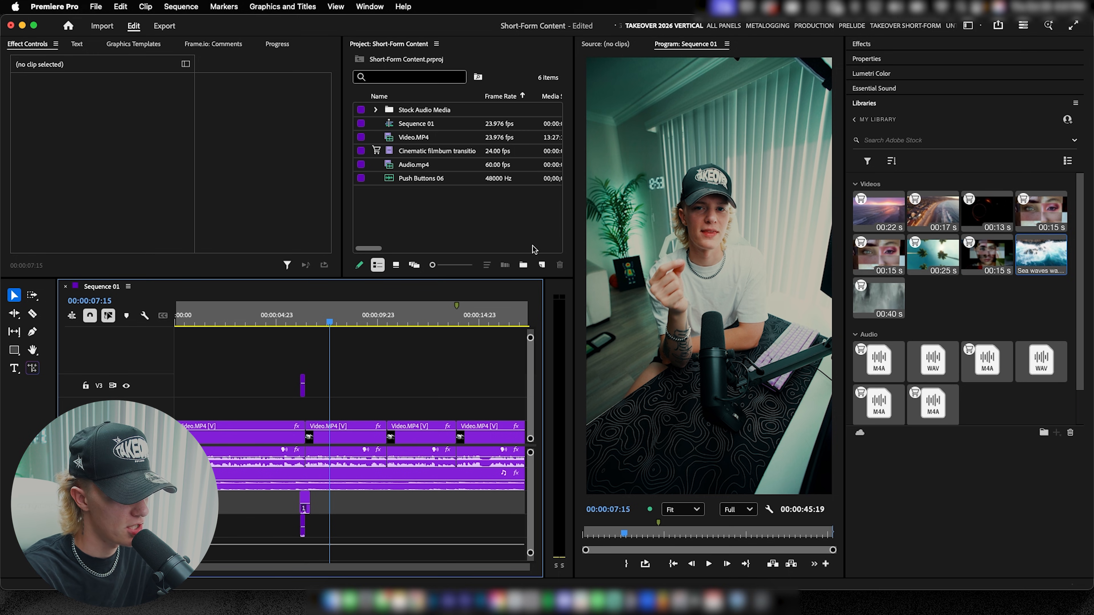
left_click_drag(1038, 260, 1004, 257)
left_click_drag(462, 214, 472, 219)
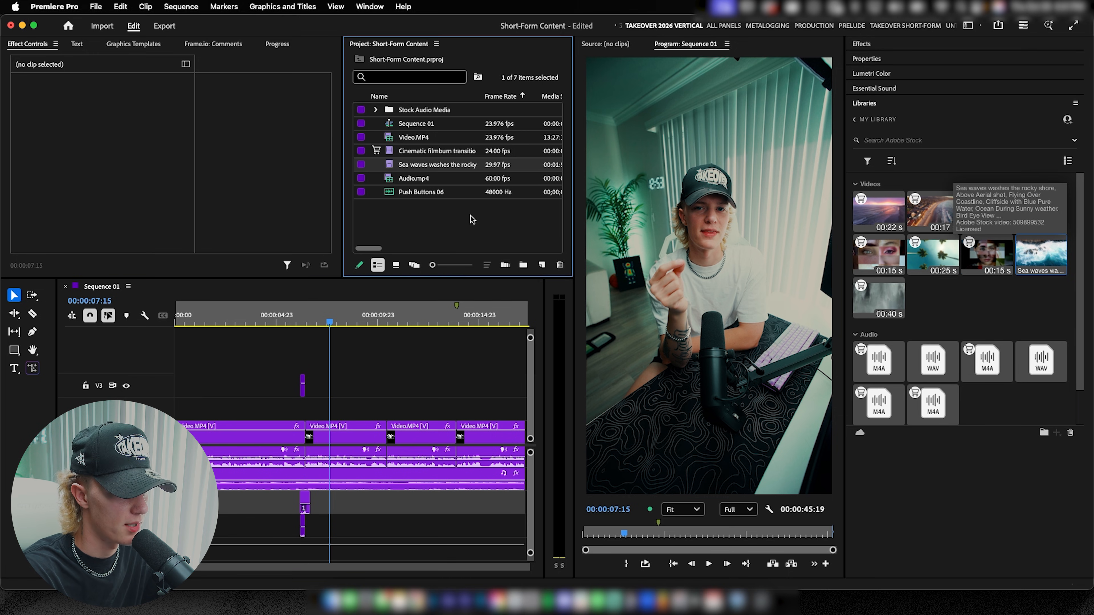
left_click_drag(354, 294, 255, 415)
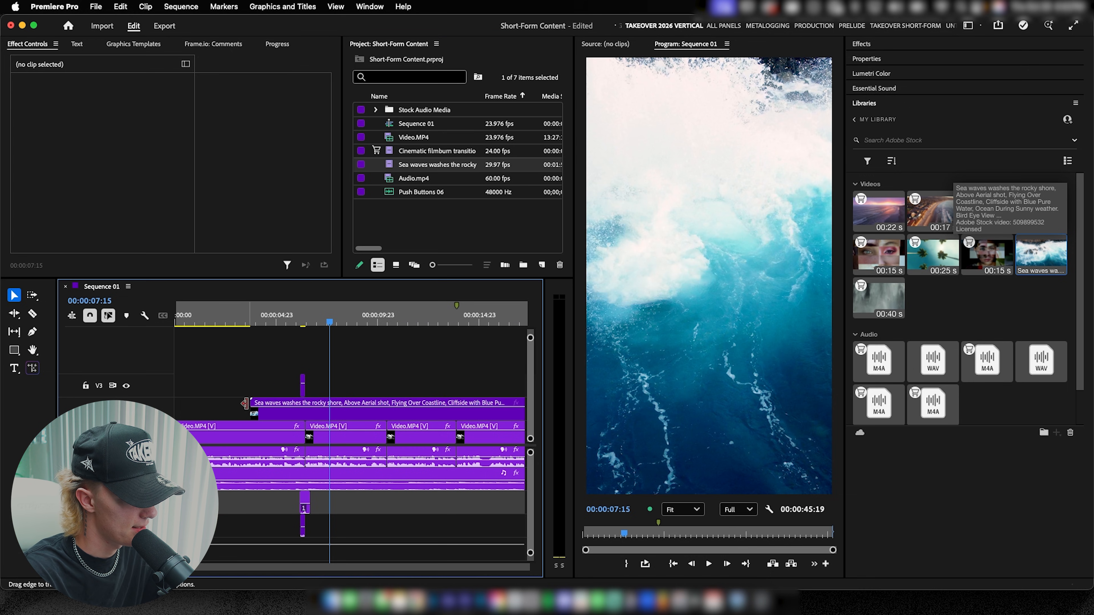
Play the opening section and adjust the sea waves clip so that it starts at 00:00:04:13.
left_click(218, 319)
key("space")
key("c")
key("v")
left_click(254, 373)
scroll(253, 372, "up", 3)
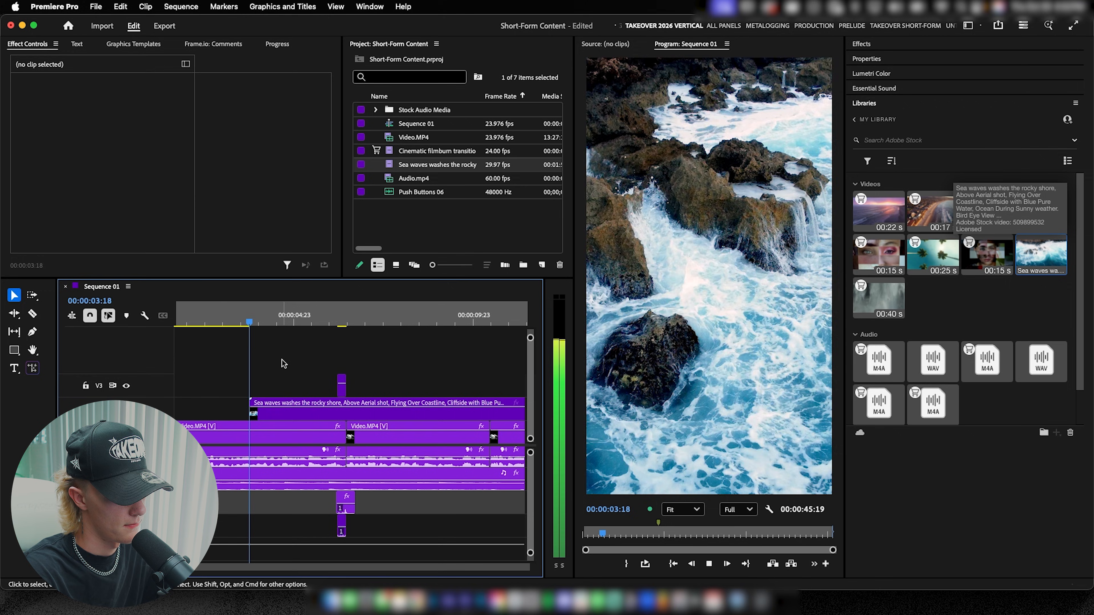
left_click_drag(251, 413, 273, 412)
key("space")
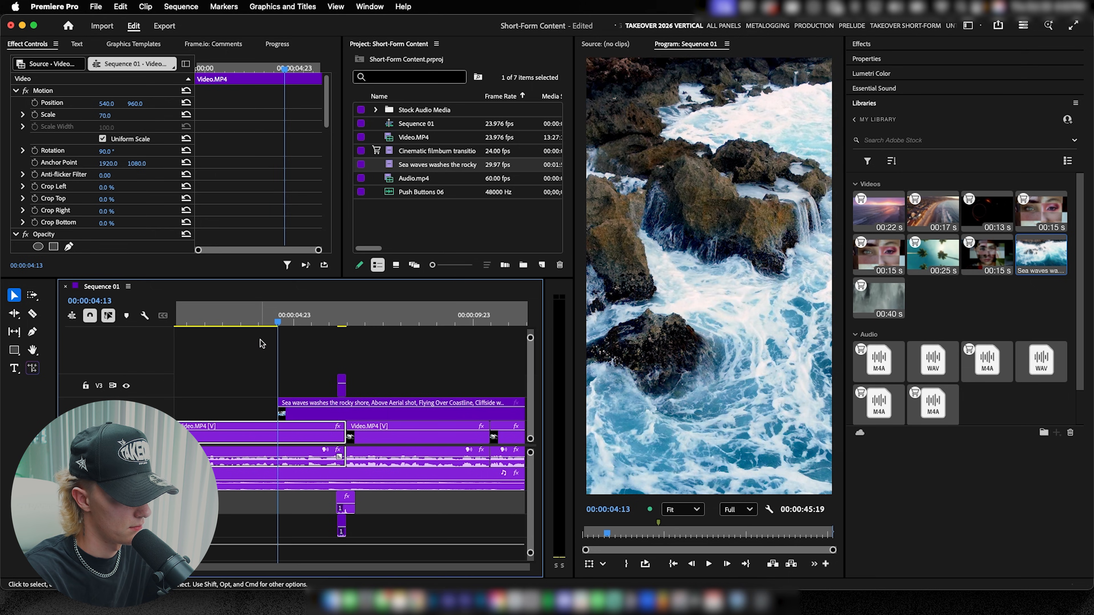
Split the sea waves clip at the talking-head cut near 00:00:06:10 and delete the remainder after it.
key("space")
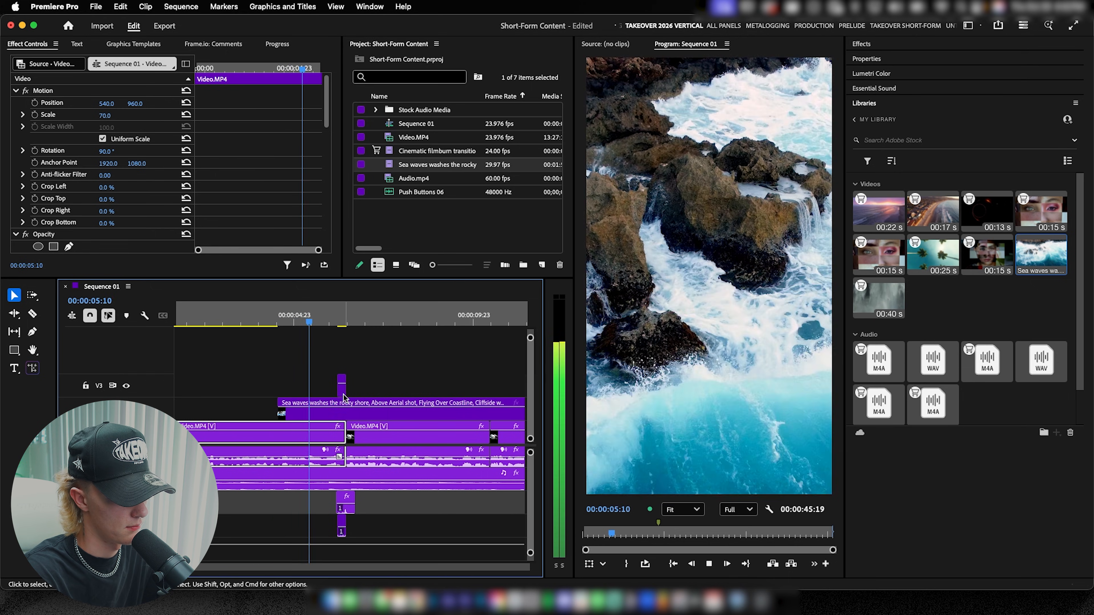
key("space")
key("super+k")
left_click(365, 414)
key("Delete")
Reframe the sea waves clip with scale 92 and position 1703, 960, and play it back.
left_click(332, 328)
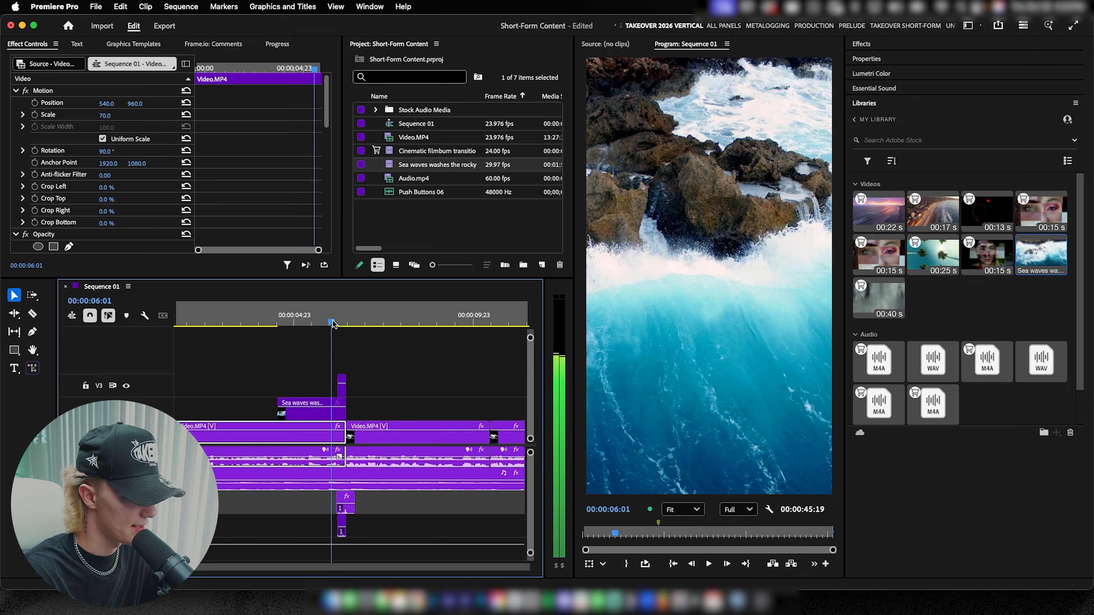
left_click_drag(113, 120, 107, 120)
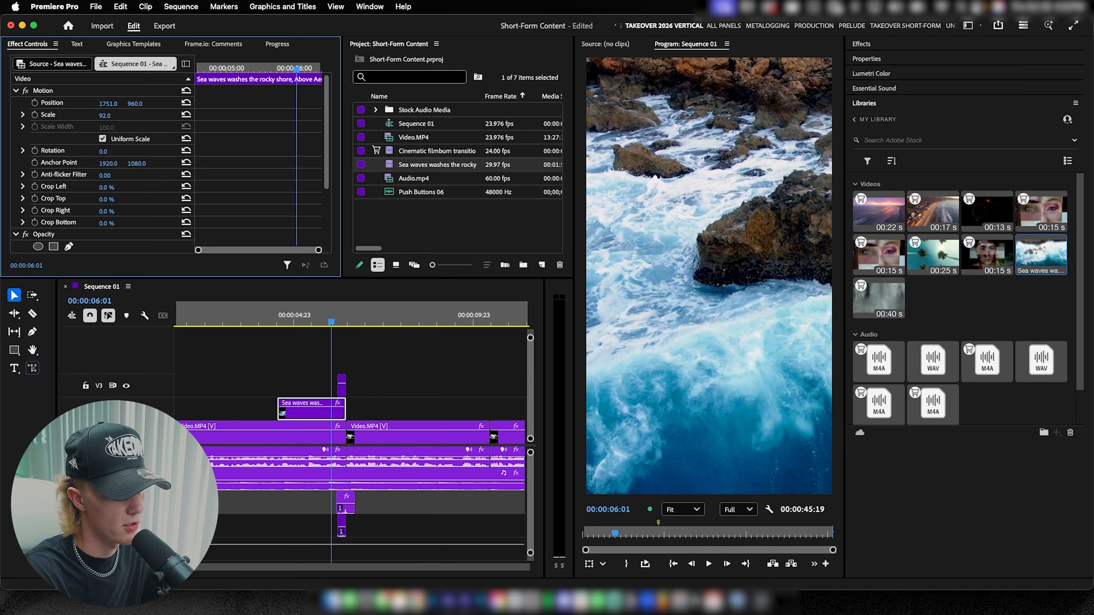
left_click(274, 339)
left_click(262, 323)
key("space")
key("c")
key("v")
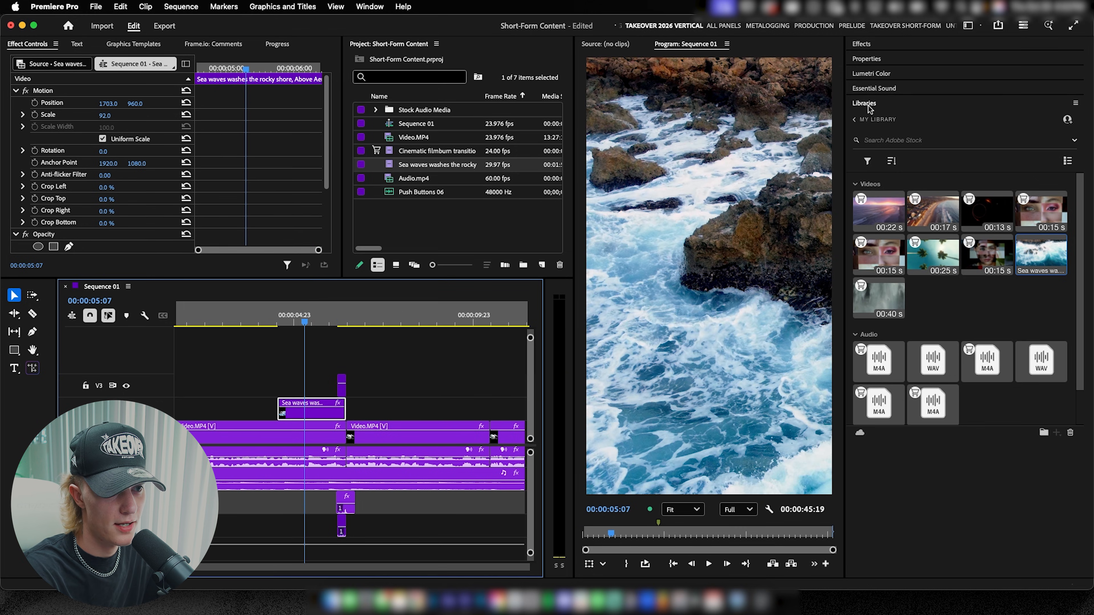
Grade the sea waves clip black and white with saturation 0 and contrast 36.7, and lower the white end of its RGB curve.
left_click(873, 74)
left_click_drag(987, 316, 863, 320)
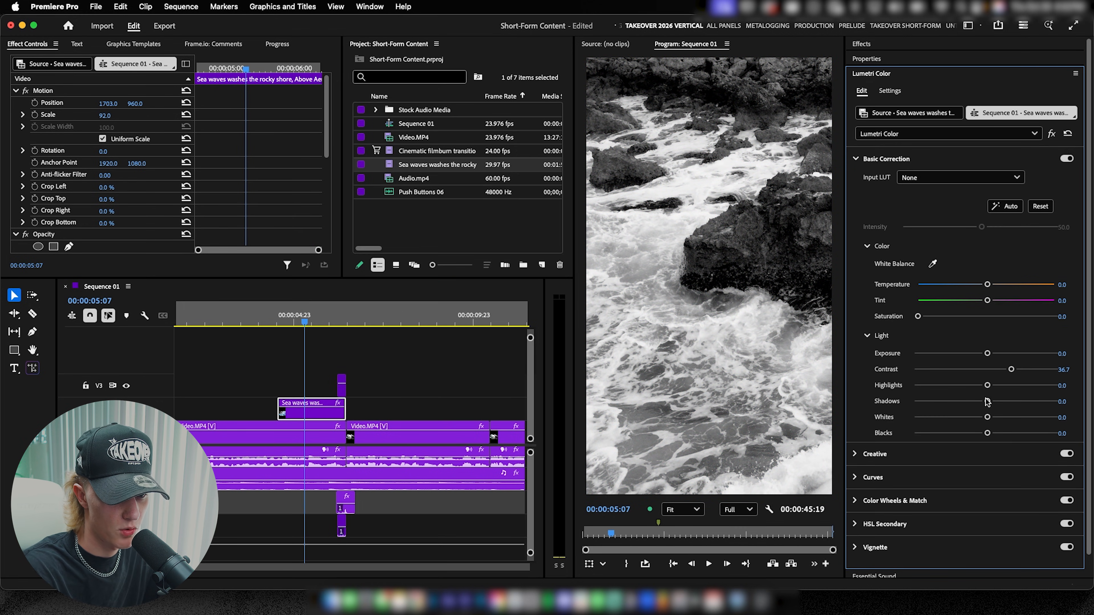
left_click(855, 159)
left_click(856, 206)
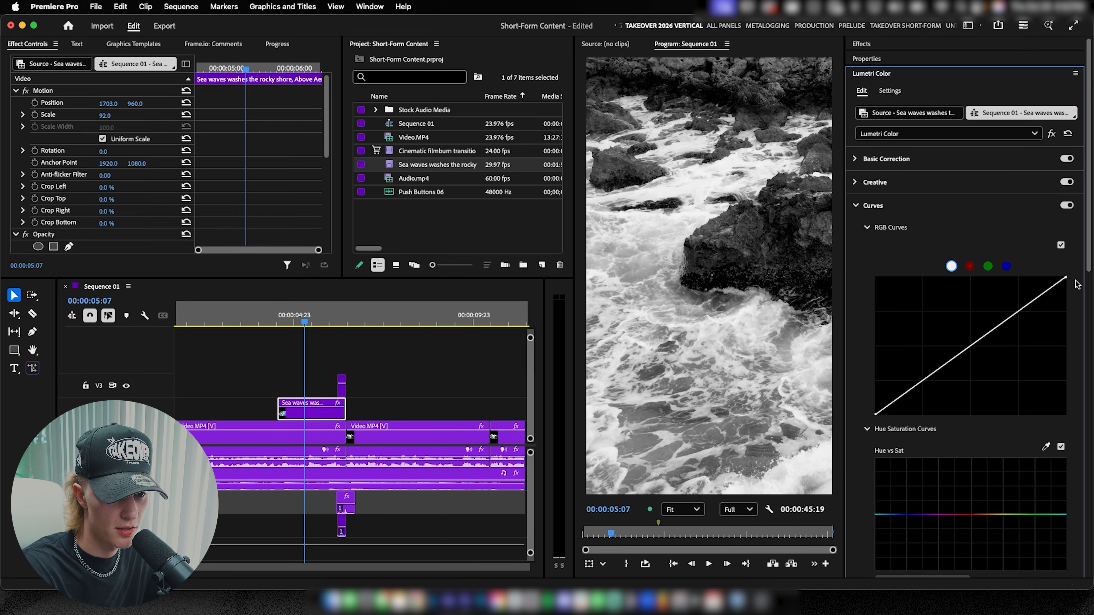
left_click_drag(1067, 279, 1067, 300)
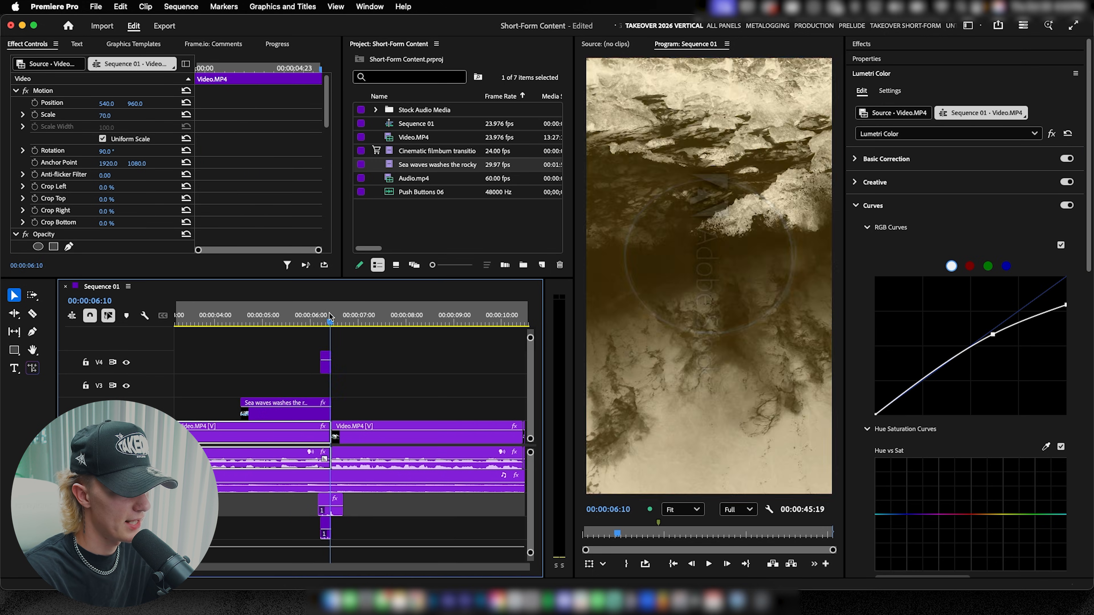
Select the filmburn overlay at 00:00:06:08 and license its Adobe Stock video in the HD (1920 x 1080px) version.
key("Left")
key("Left")
left_click(325, 368)
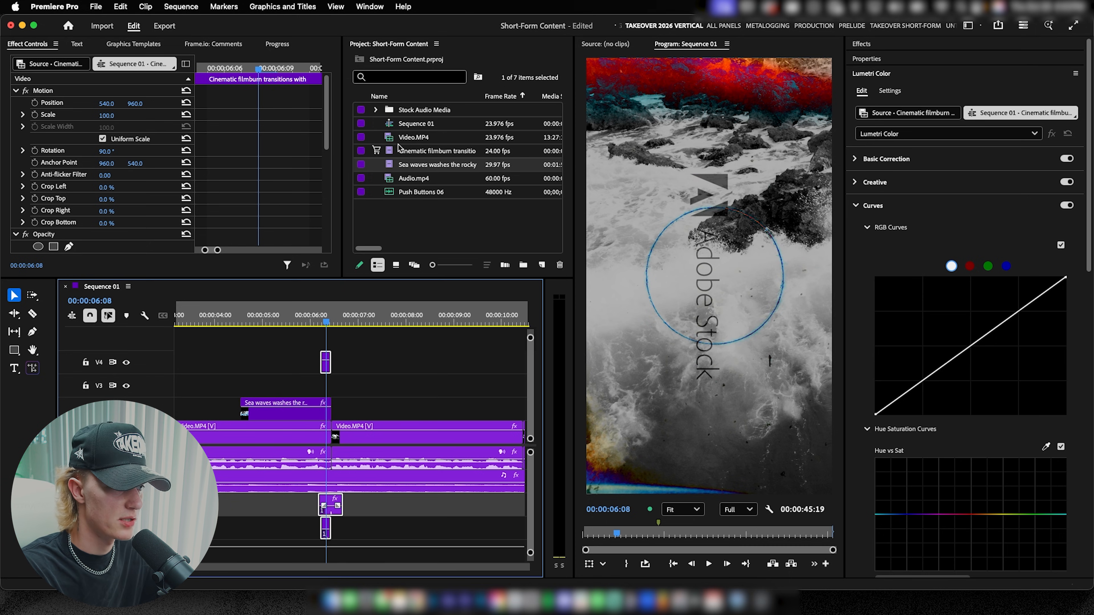
left_click(378, 152)
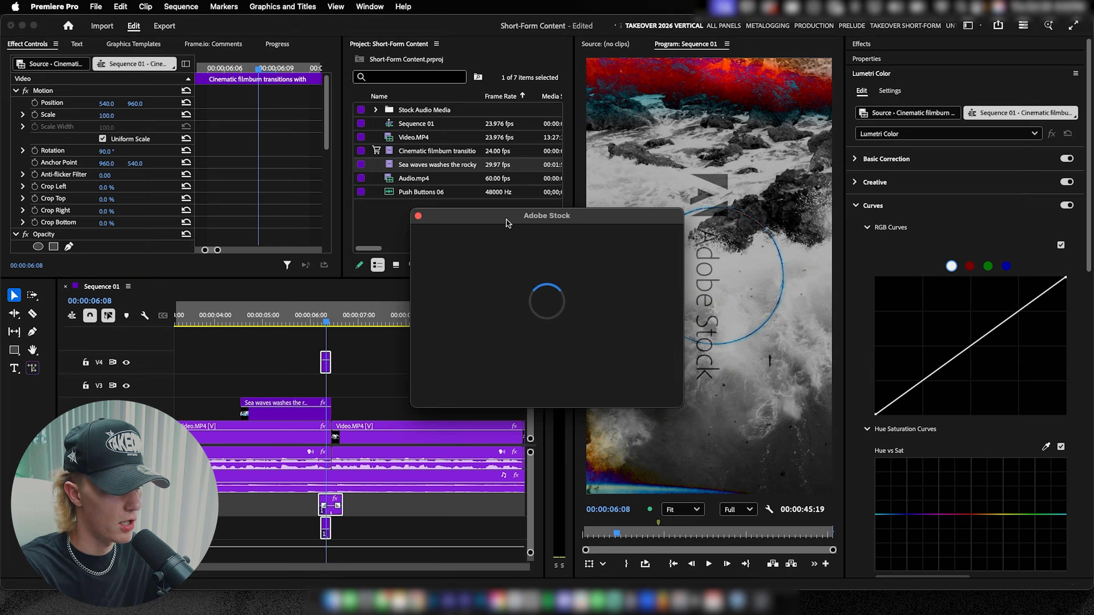
left_click(469, 326)
left_click(467, 310)
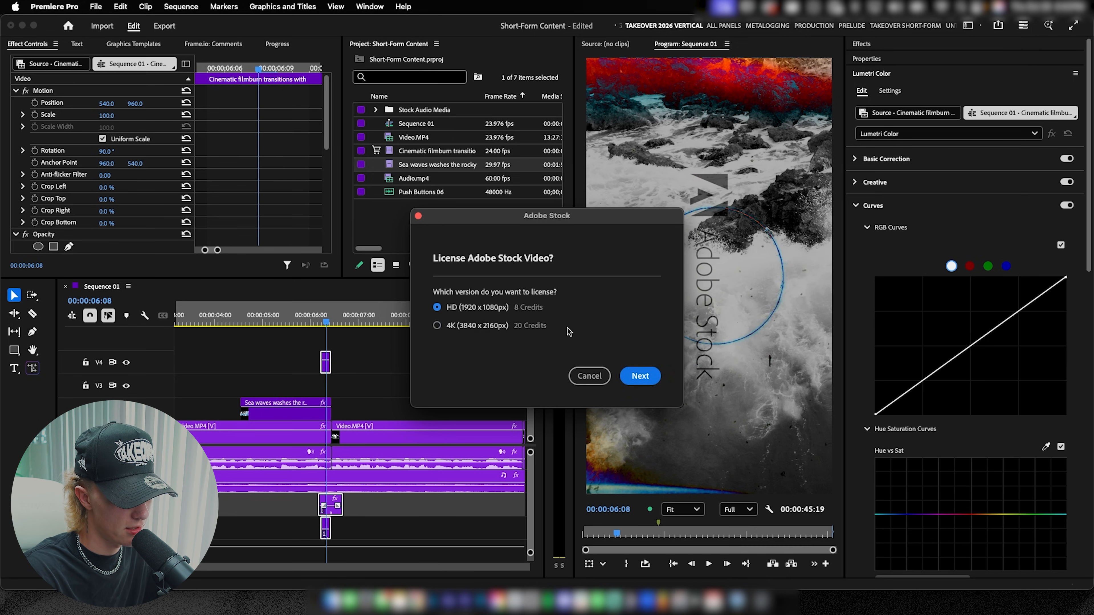
left_click(641, 376)
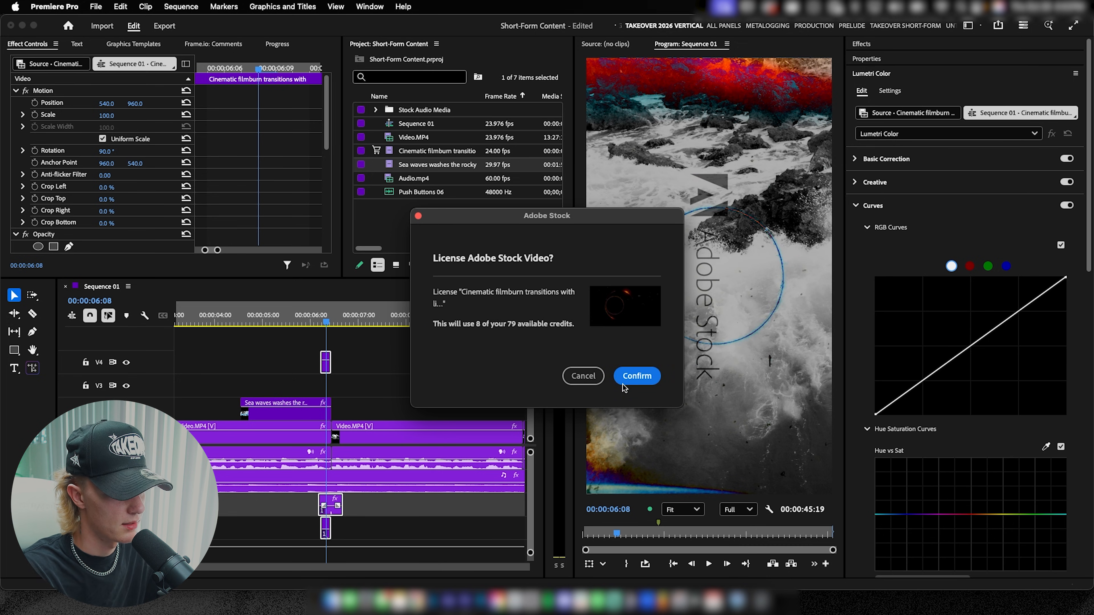
left_click(633, 377)
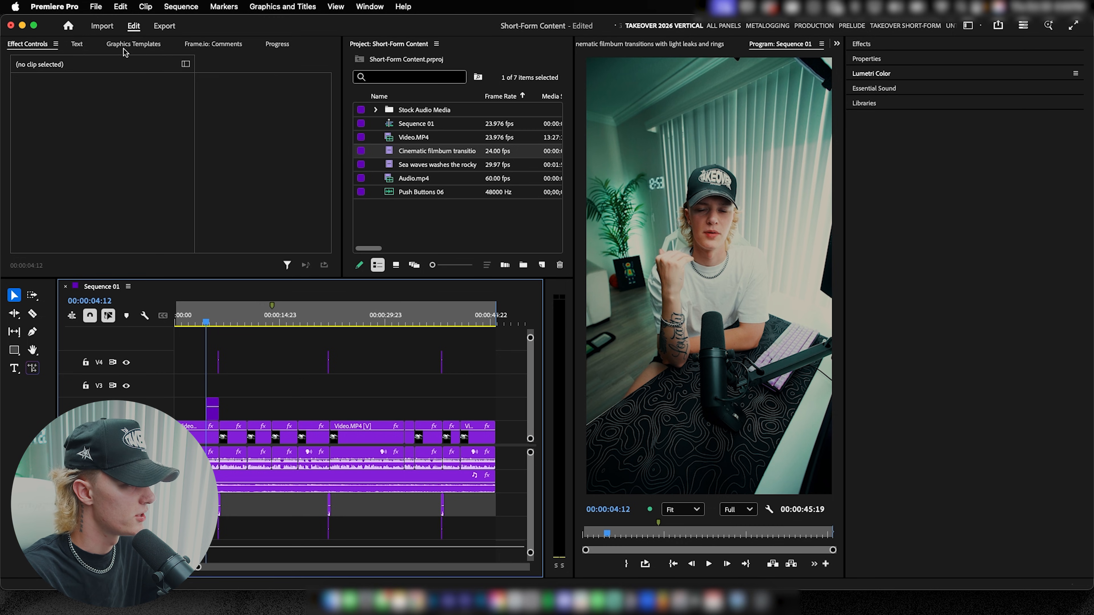
Transcribe the four untranscribed source clips of the sequence.
left_click(78, 45)
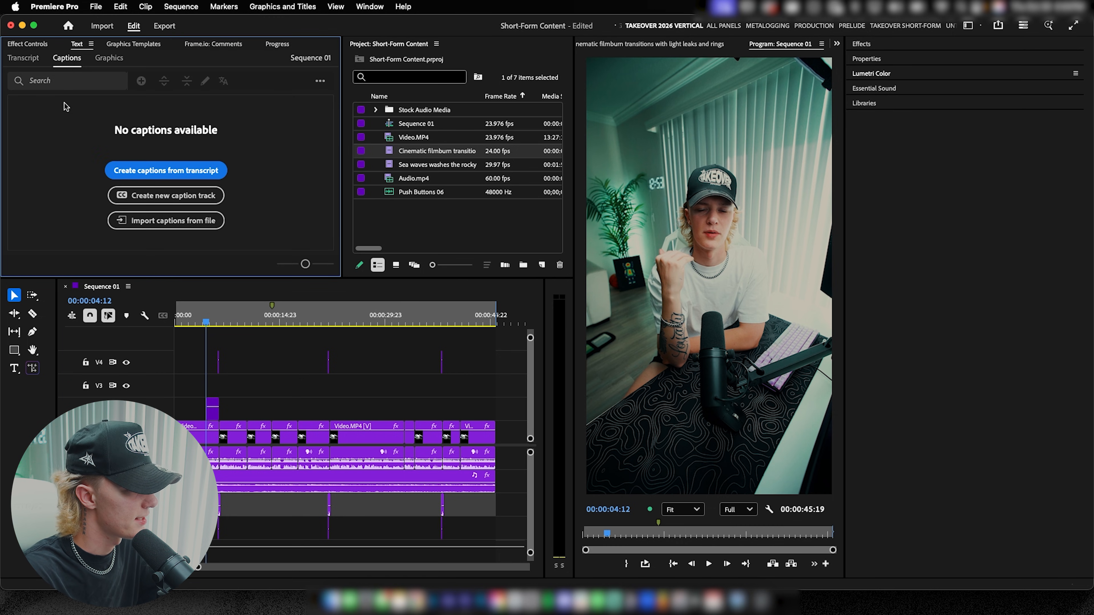
left_click(24, 58)
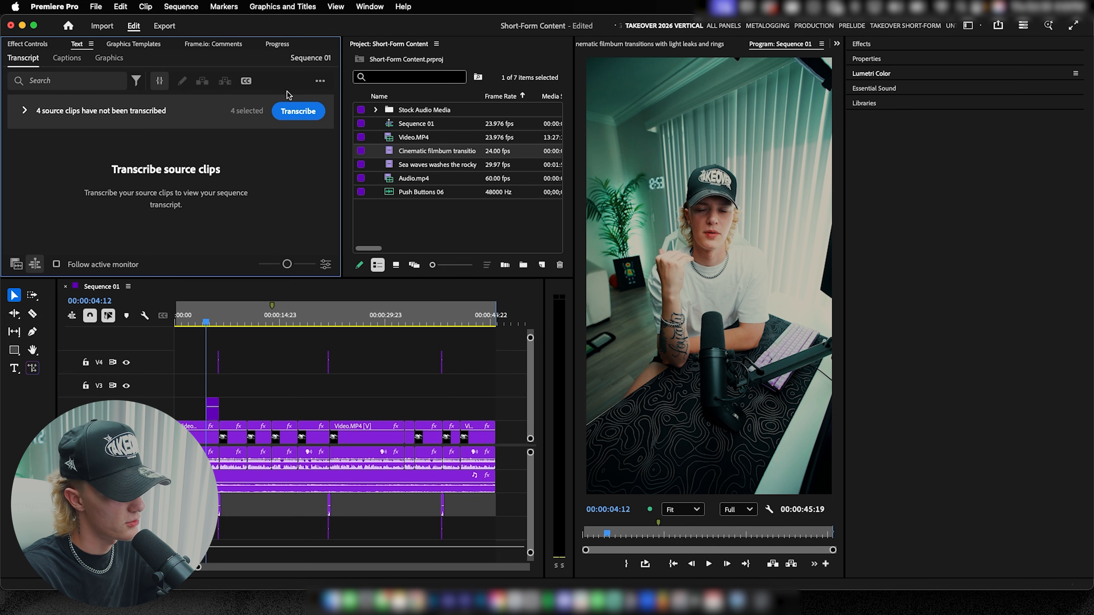
left_click(300, 113)
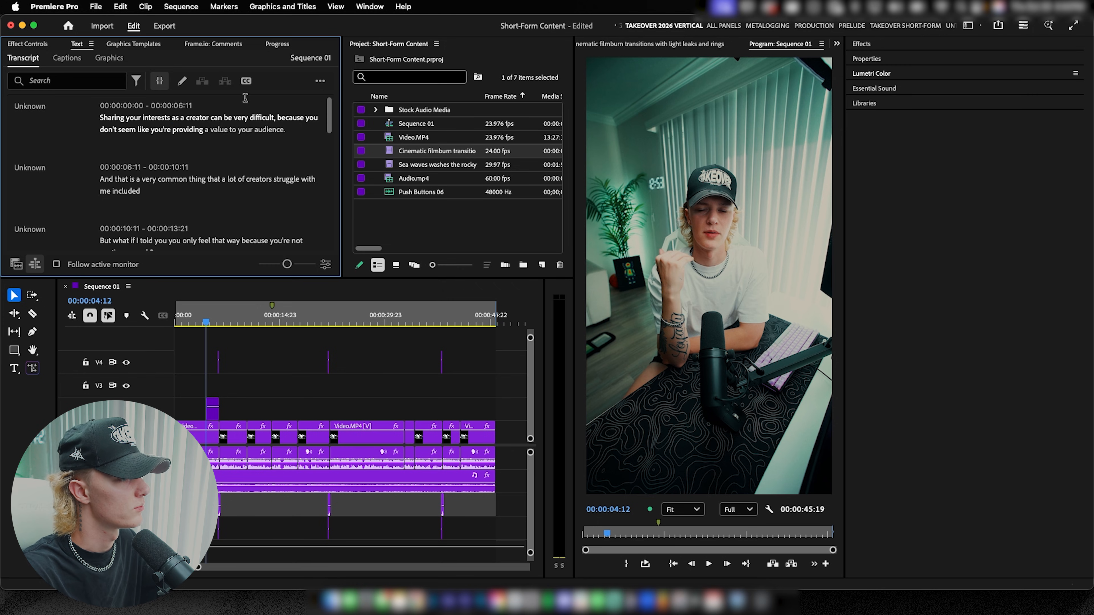
Create captions from the transcript with a maximum length of 7 characters and a minimum duration of 1.2 seconds.
left_click(247, 81)
left_click_drag(514, 252, 470, 132)
left_click(478, 292)
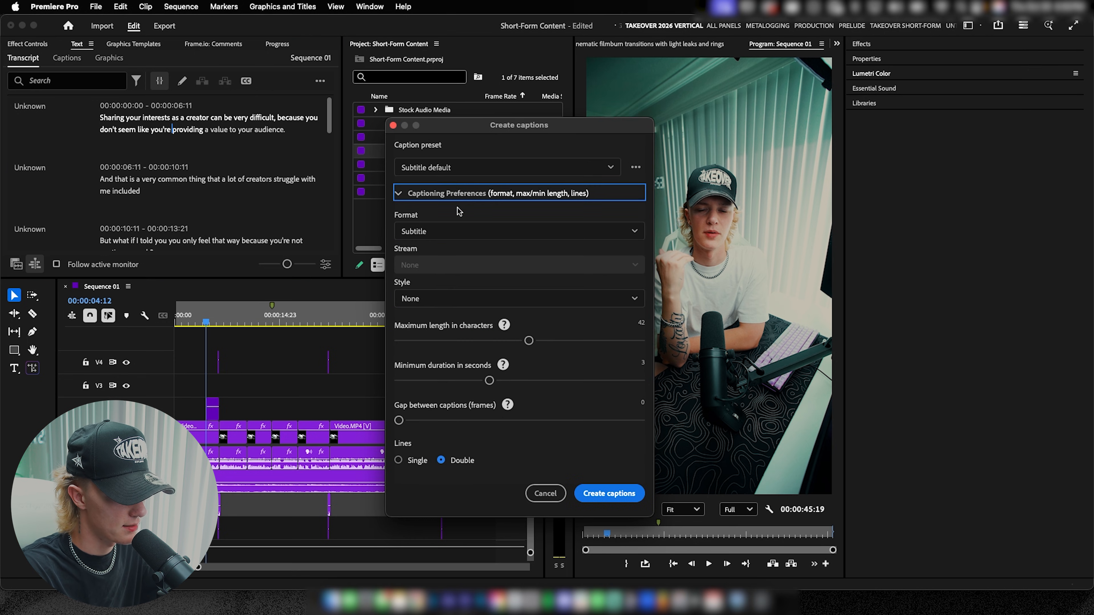
left_click(406, 342)
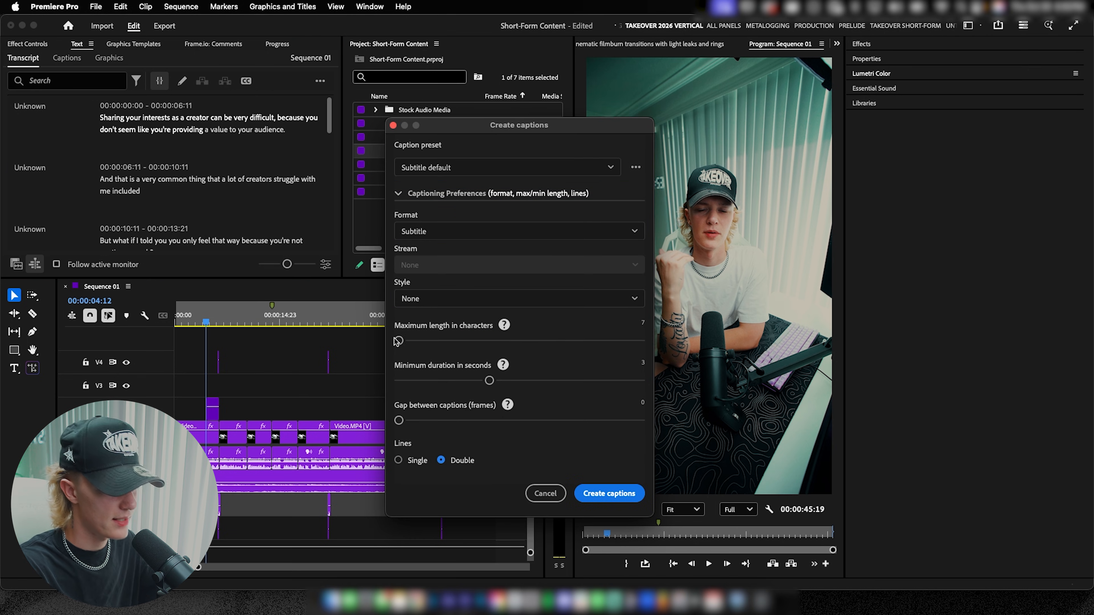
left_click_drag(410, 380, 403, 381)
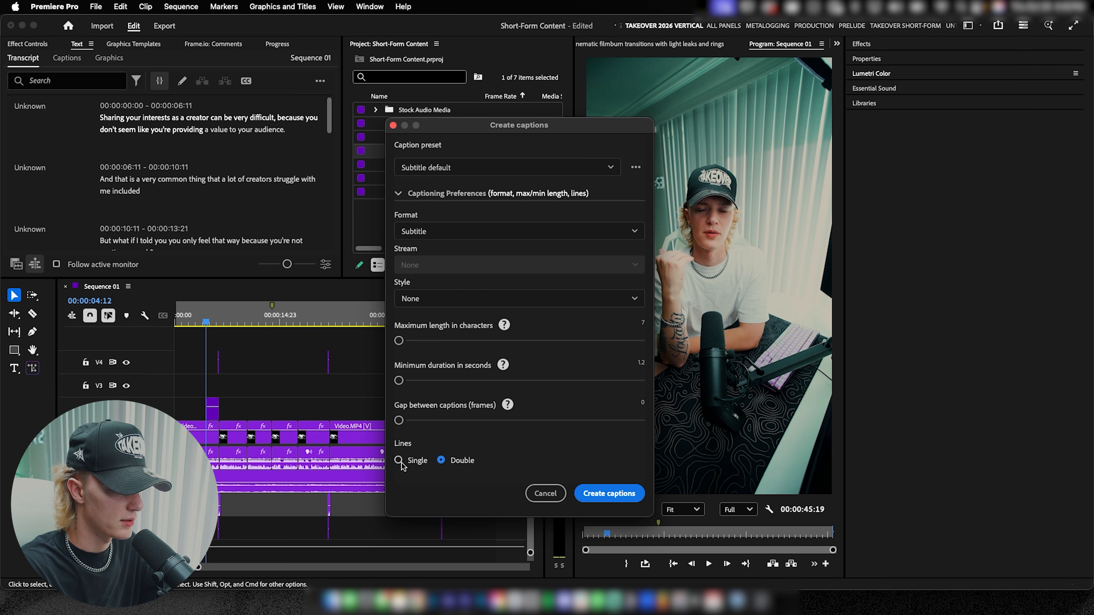
left_click(636, 499)
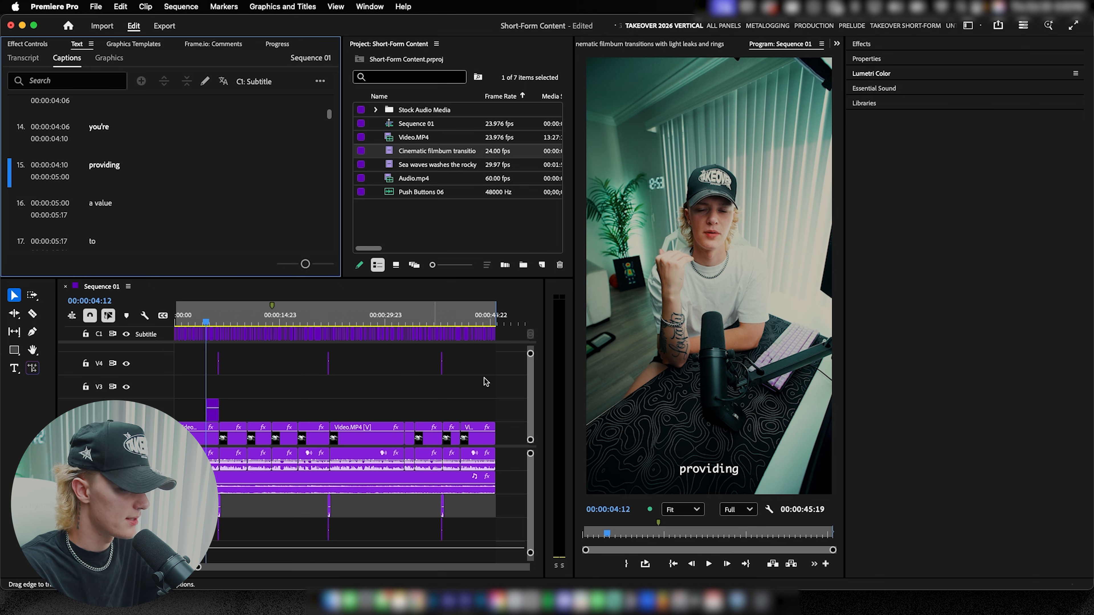
Select all caption clips, align them to the centre zone and offset them vertically by 63.
left_click_drag(509, 338, 177, 323)
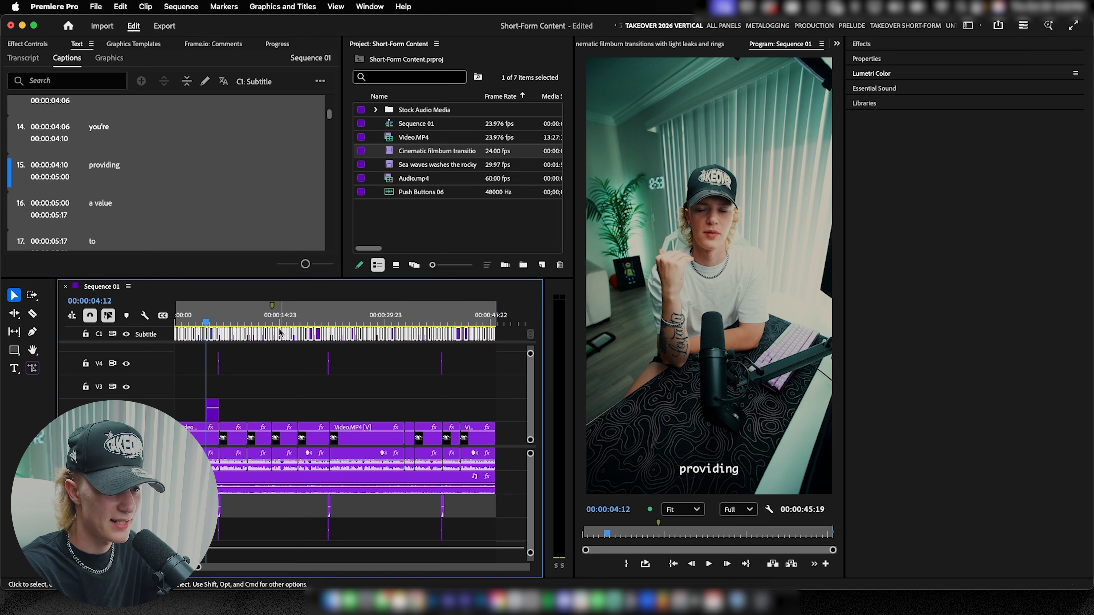
left_click(869, 59)
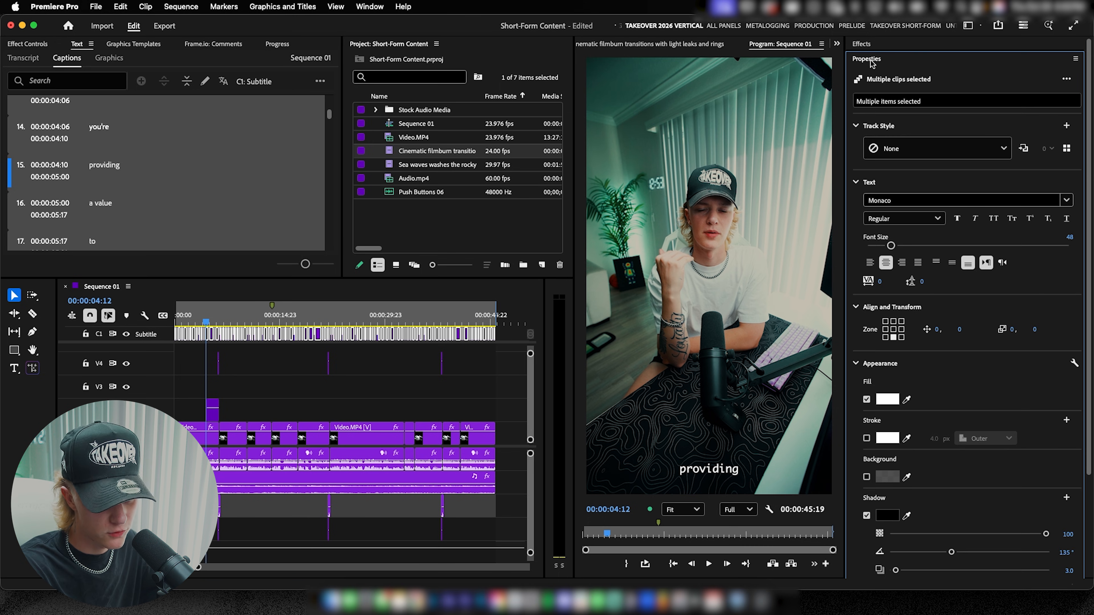
left_click(893, 330)
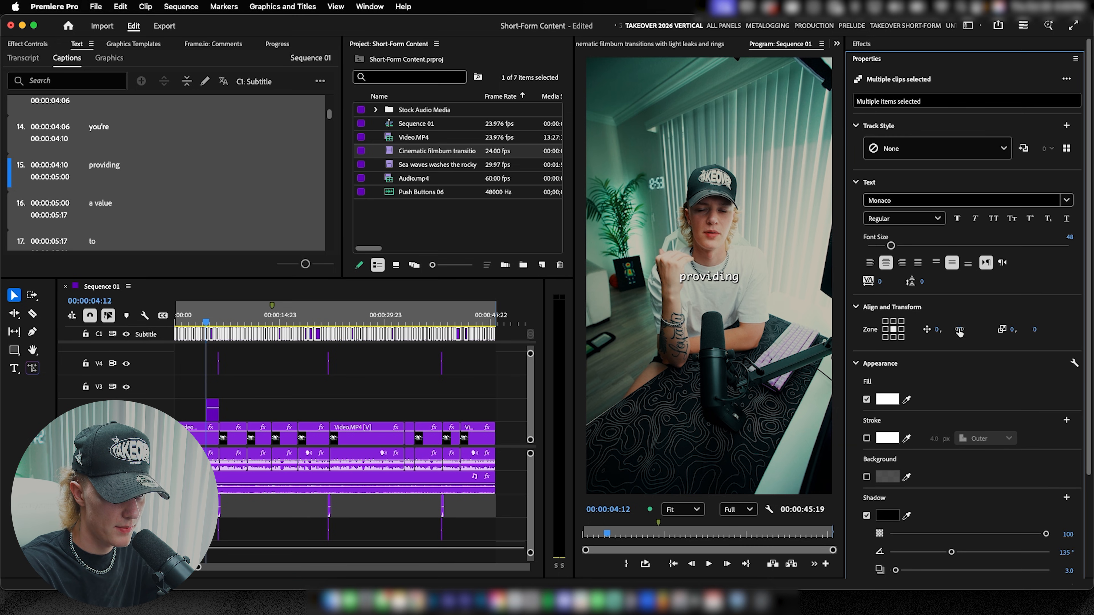
left_click_drag(959, 329, 1008, 332)
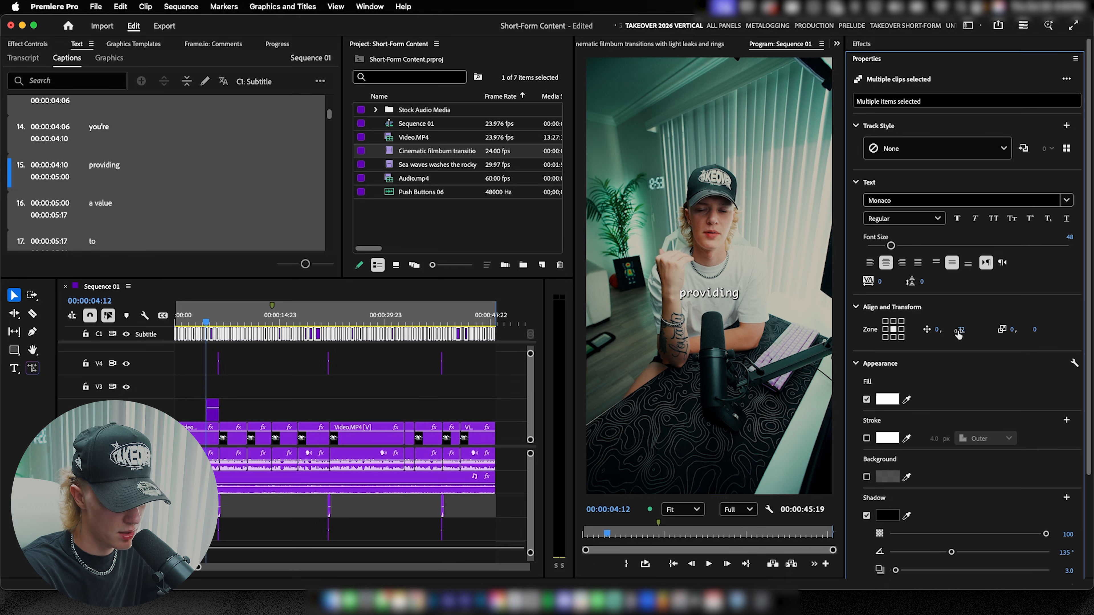
left_click_drag(952, 331, 936, 358)
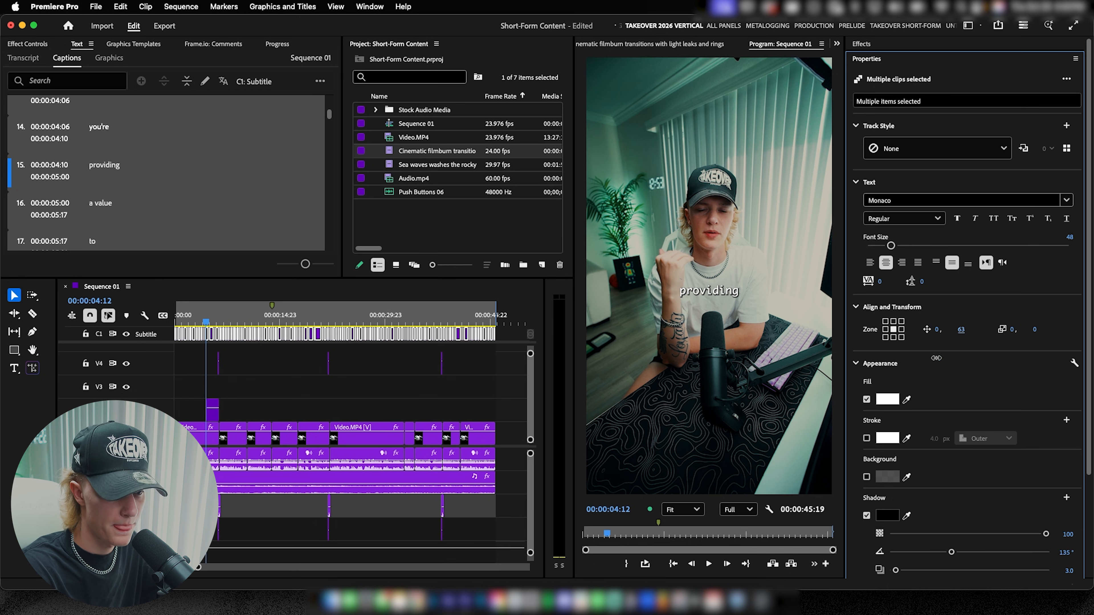
Style the selected captions in Open Sauce Sans Black with faux italic and turn off their shadow.
left_click(924, 200)
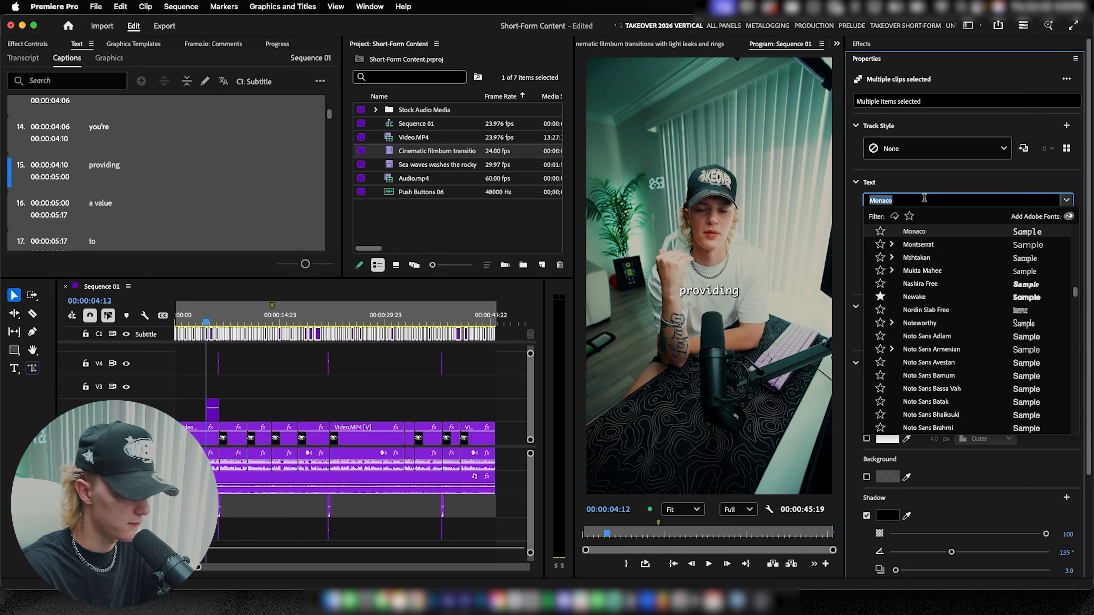
type("open")
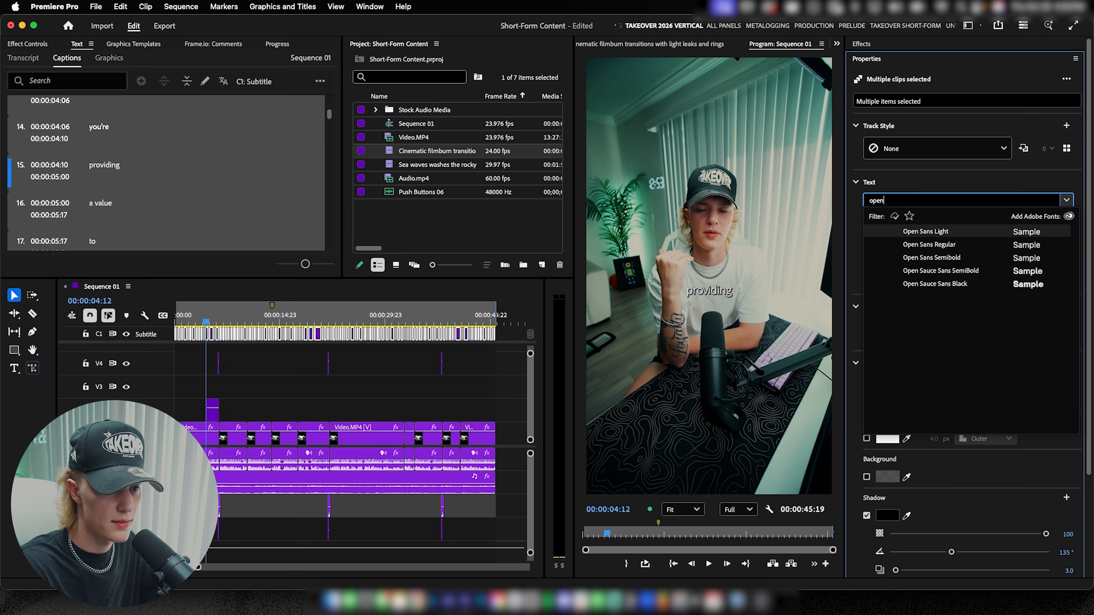
left_click(950, 285)
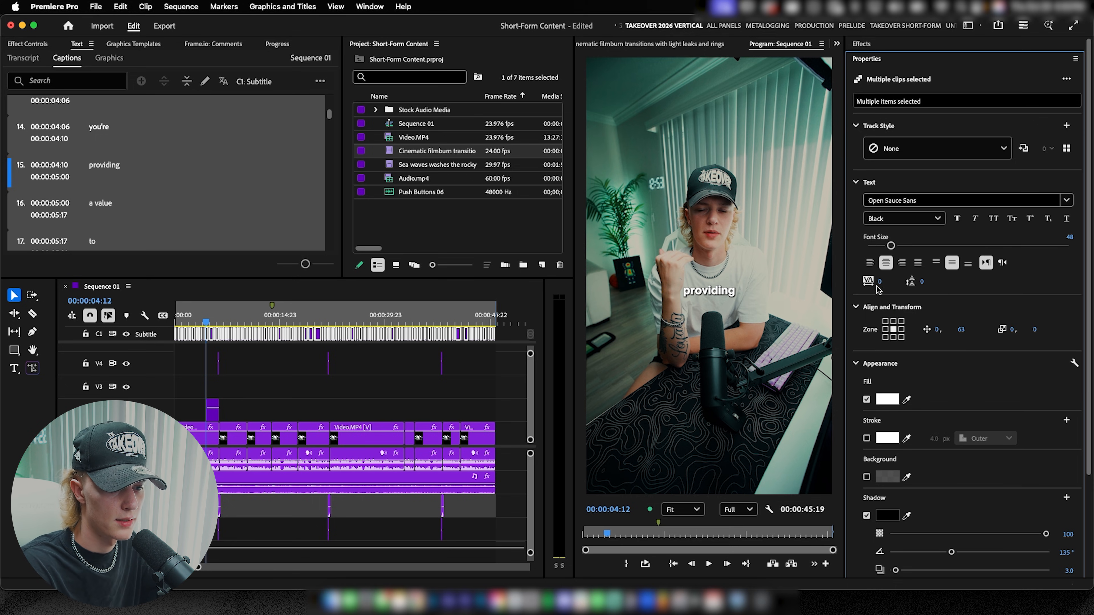
left_click(867, 516)
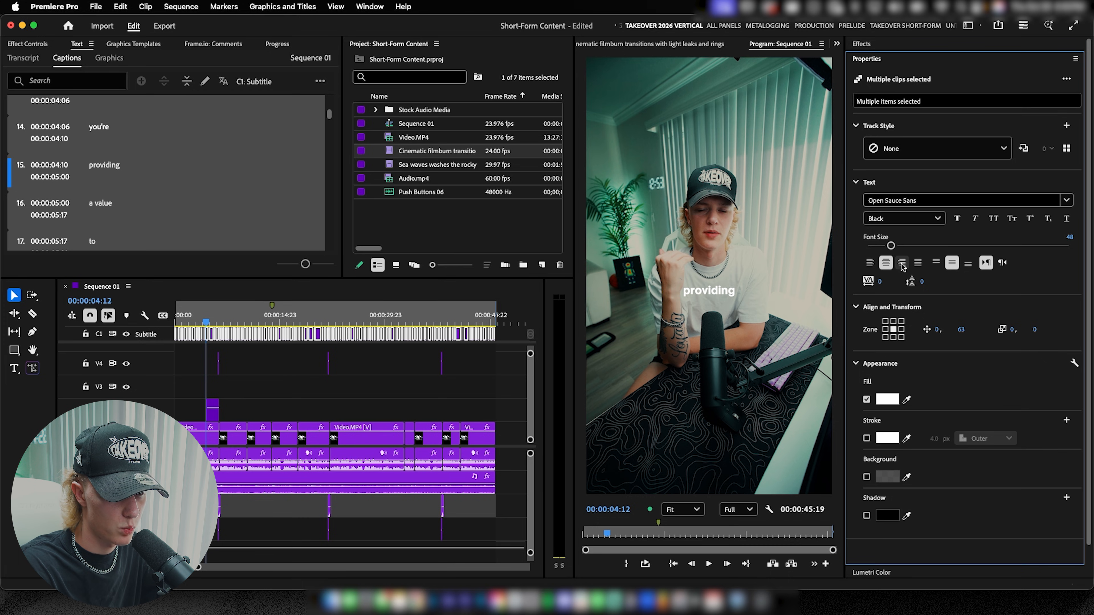
left_click(976, 219)
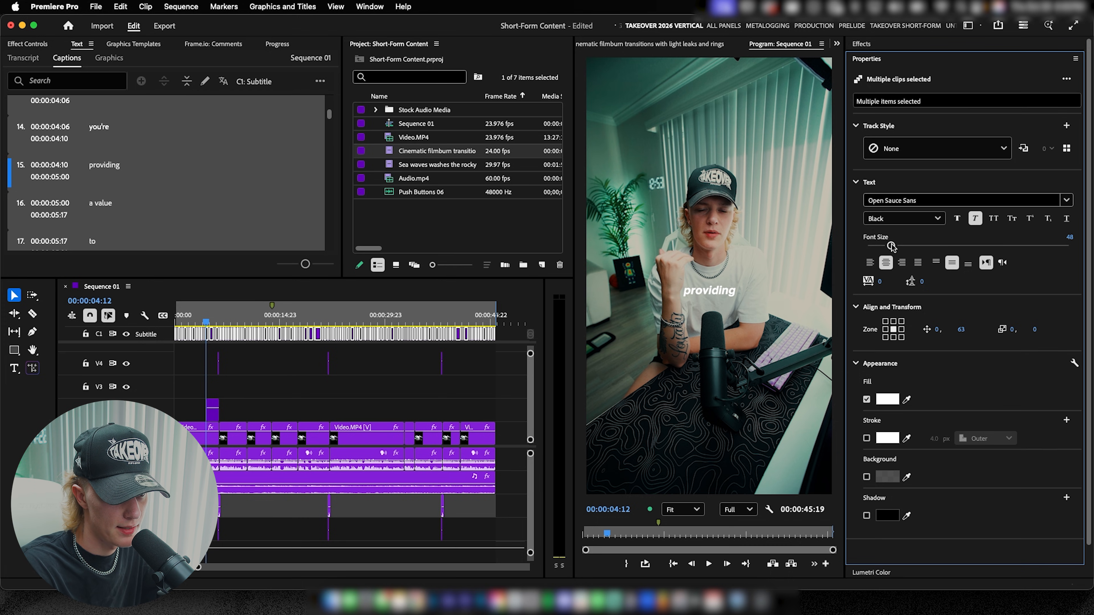
Set the font size of the selected captions to 46 and keep the font style at Black.
left_click_drag(891, 246, 888, 246)
left_click(893, 218)
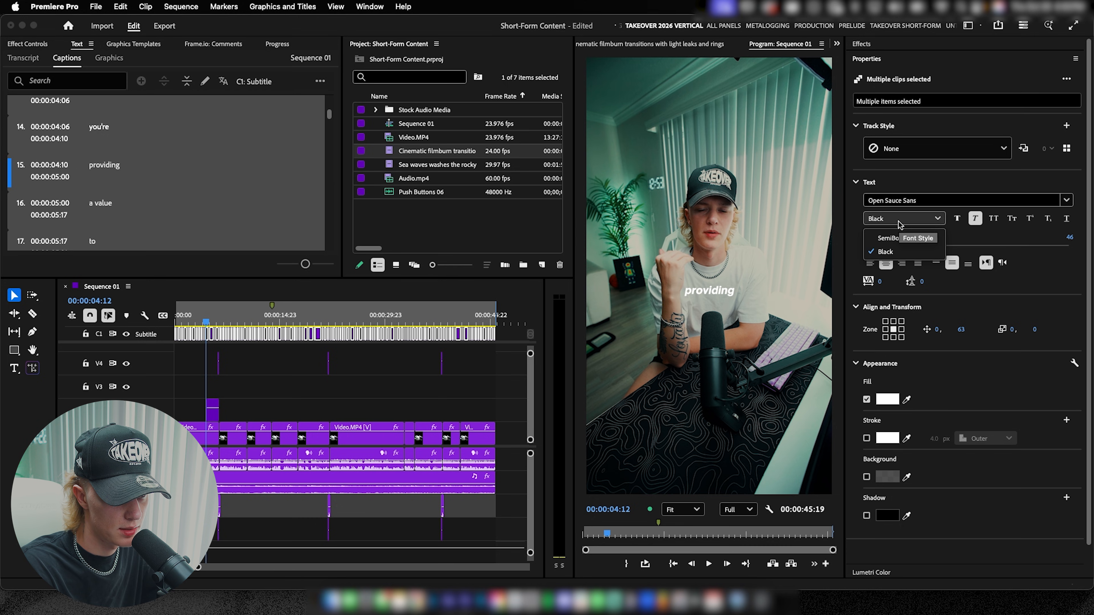
left_click(886, 252)
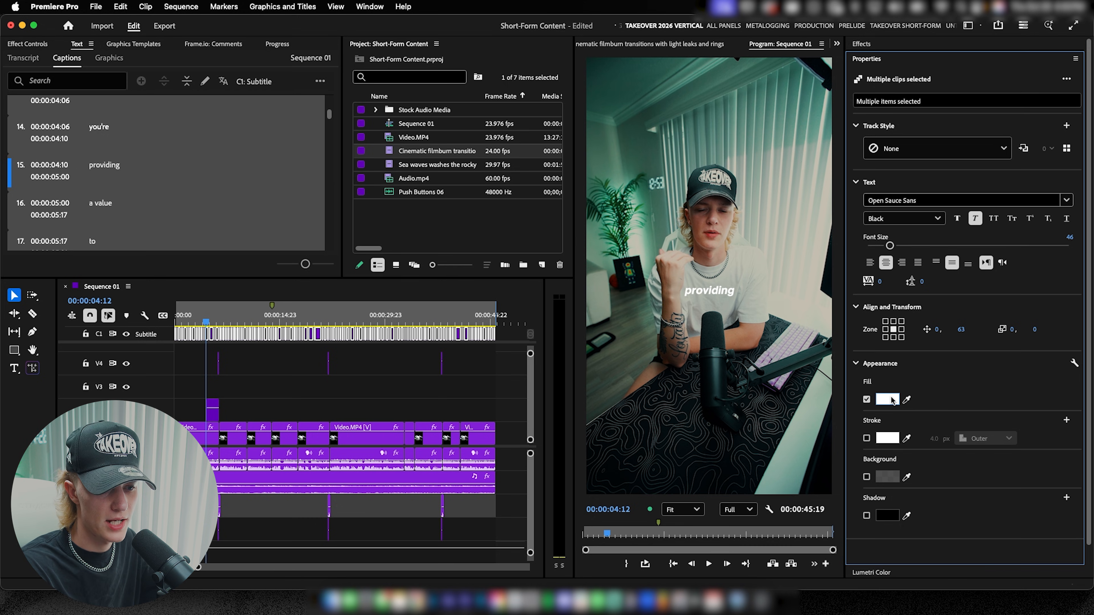
Try a pure red (FF0000) fill on the selected captions and return the fill to white (FFFFFF).
left_click(887, 400)
left_click_drag(539, 294, 562, 375)
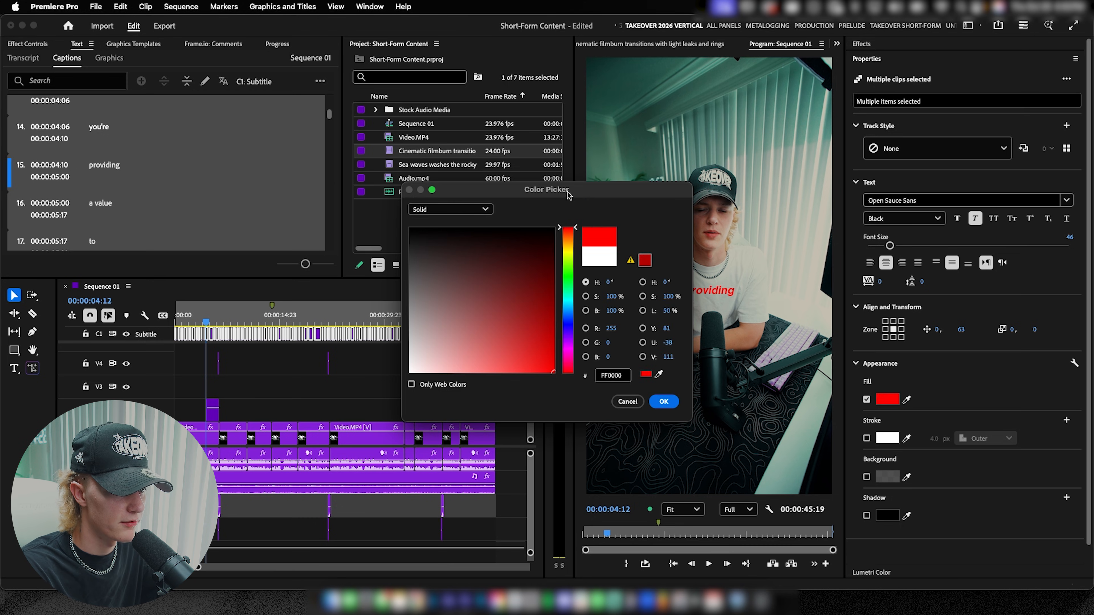
left_click_drag(567, 191, 461, 186)
left_click(493, 252)
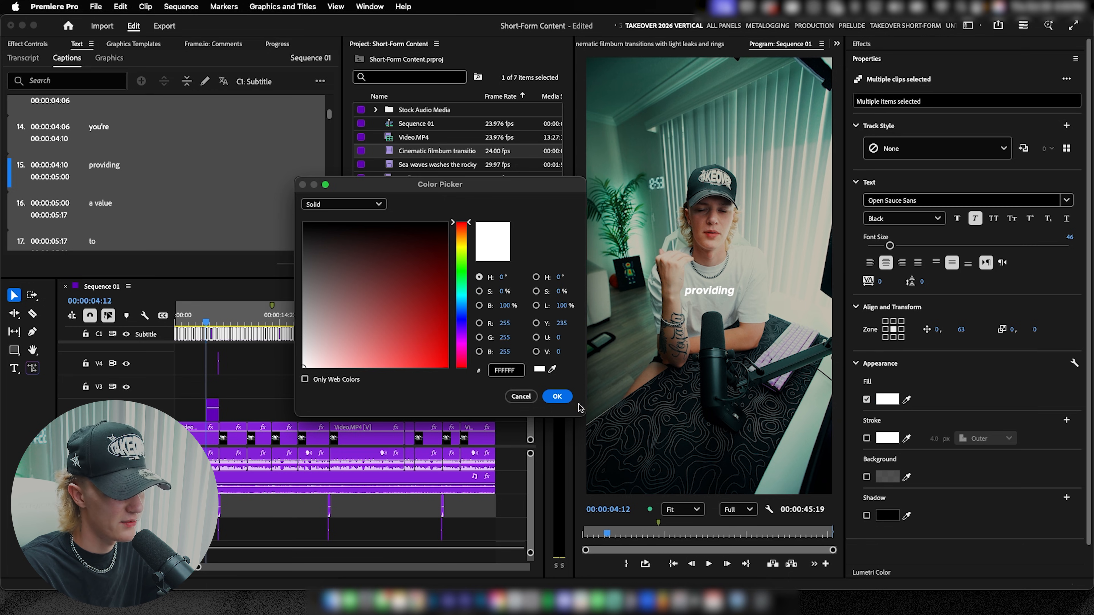
left_click(557, 397)
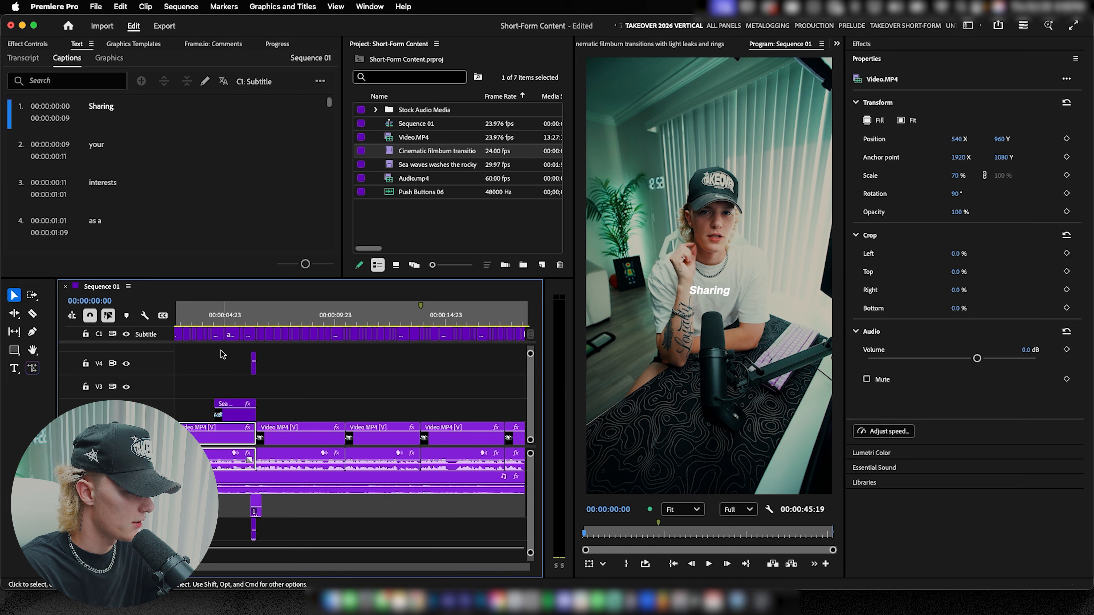
Close the gap between the "you're" and "providing" captions so they meet at the start of the sea-waves B-roll.
scroll(223, 354, "up", 6)
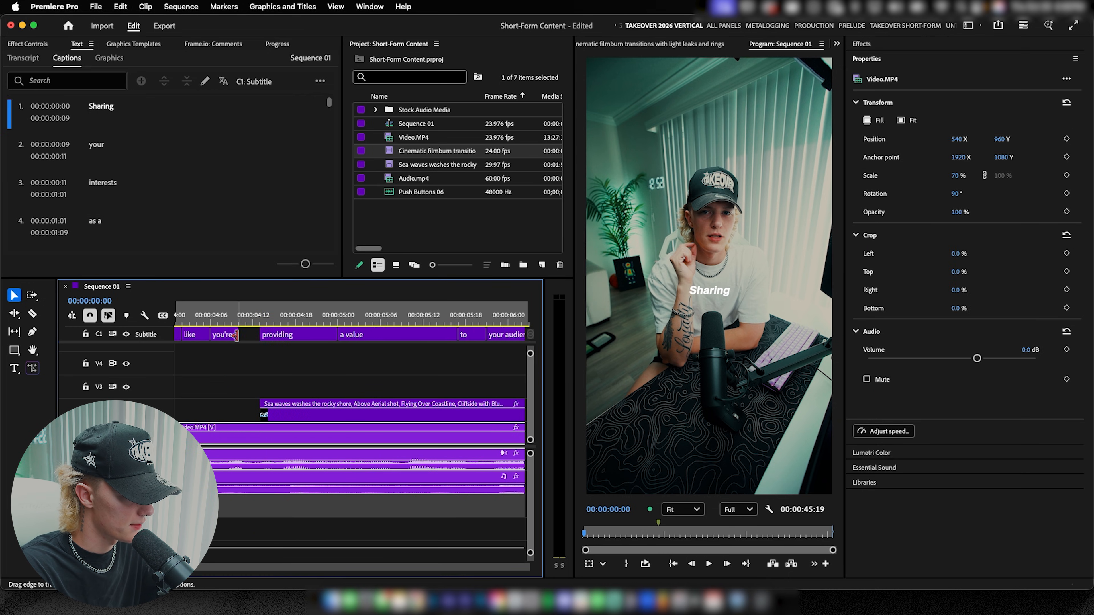
scroll(284, 360, "down", 2)
scroll(301, 361, "up", 5)
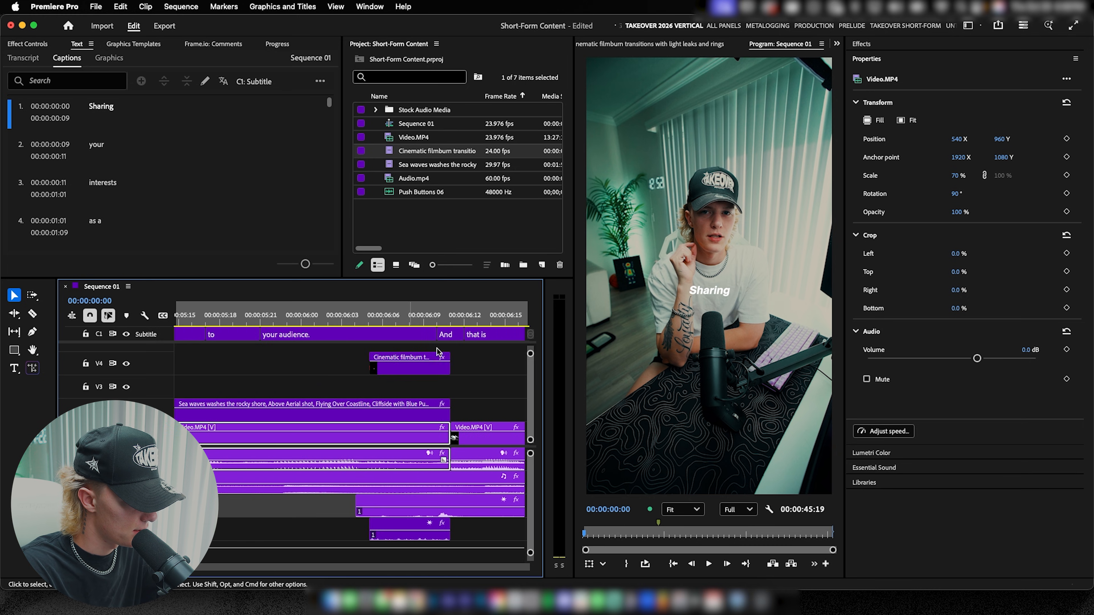
Delete the "And" caption and trim "your audience." and "that is" to meet at the end of the sea-waves B-roll.
left_click(446, 335)
left_click(441, 335)
left_click(448, 336)
key("Delete")
left_click_drag(439, 335, 452, 335)
left_click_drag(467, 335, 451, 336)
Select the four captions over the sea-waves B-roll and centre them in the frame with a vertical offset of 0.
scroll(421, 341, "down", 4)
left_click_drag(235, 345, 406, 340)
left_click(399, 318)
left_click_drag(241, 349, 401, 341)
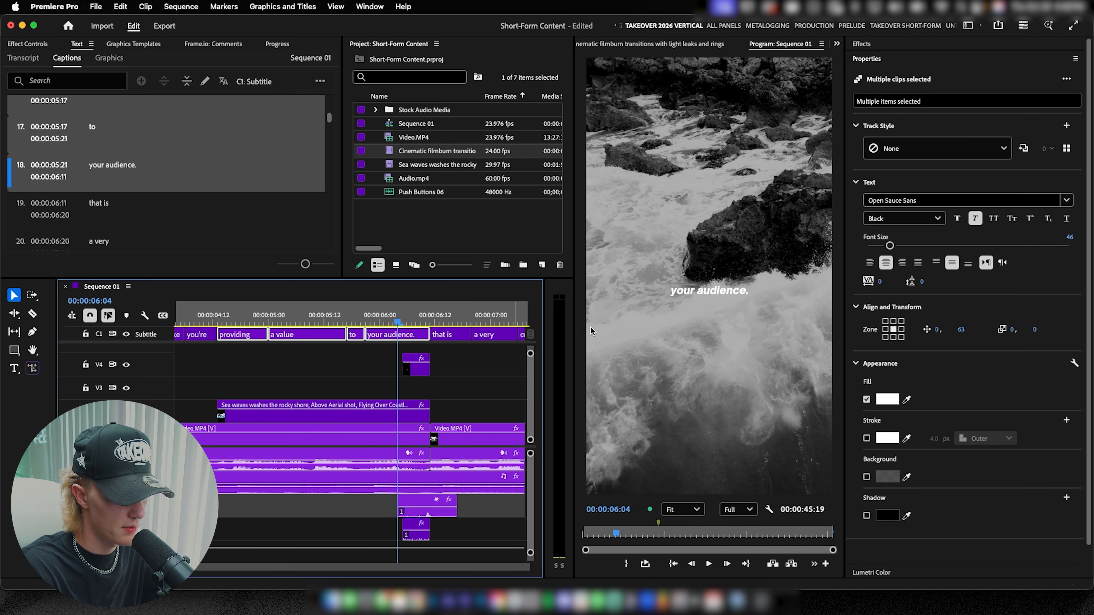
left_click(894, 322)
left_click(895, 329)
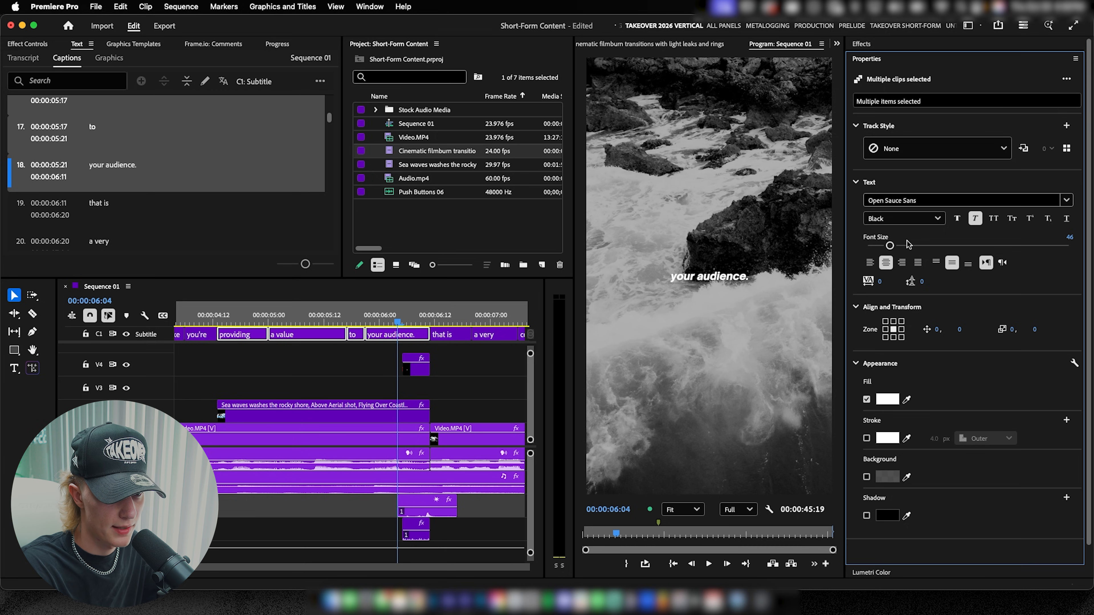
Give the selected B-roll captions a red (DD2020) fill and slightly increase their font size.
left_click(887, 399)
left_click_drag(428, 324, 426, 348)
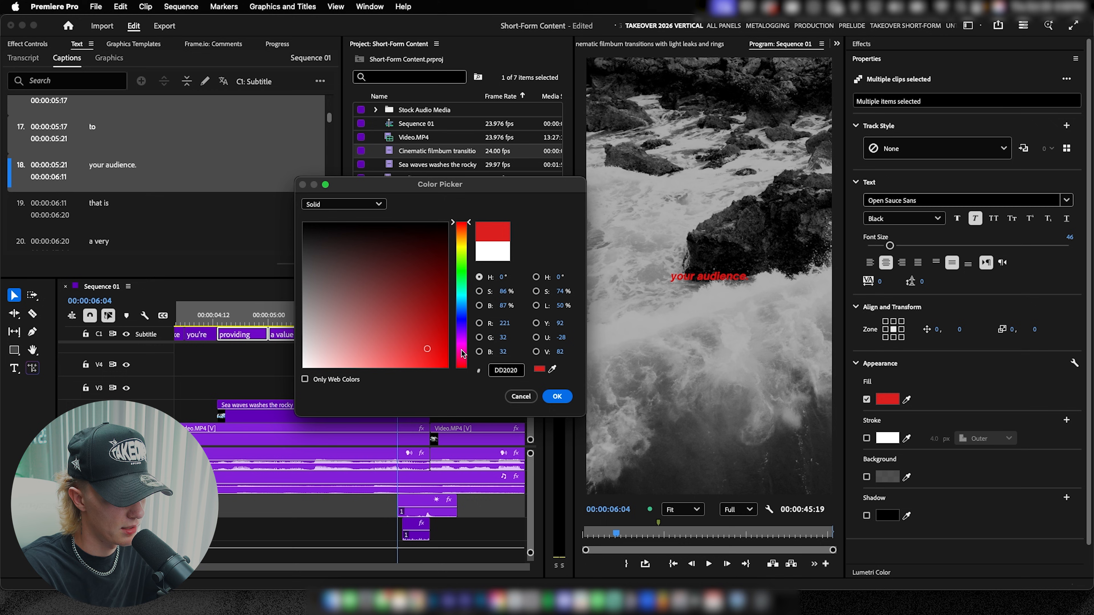
left_click(557, 396)
left_click_drag(890, 245, 897, 245)
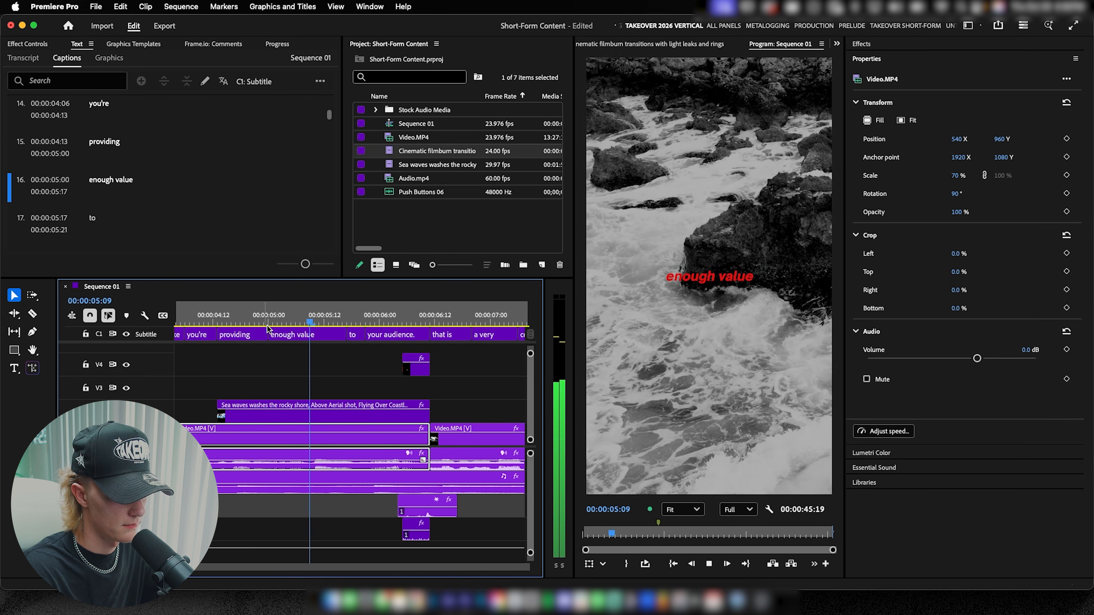
key("space")
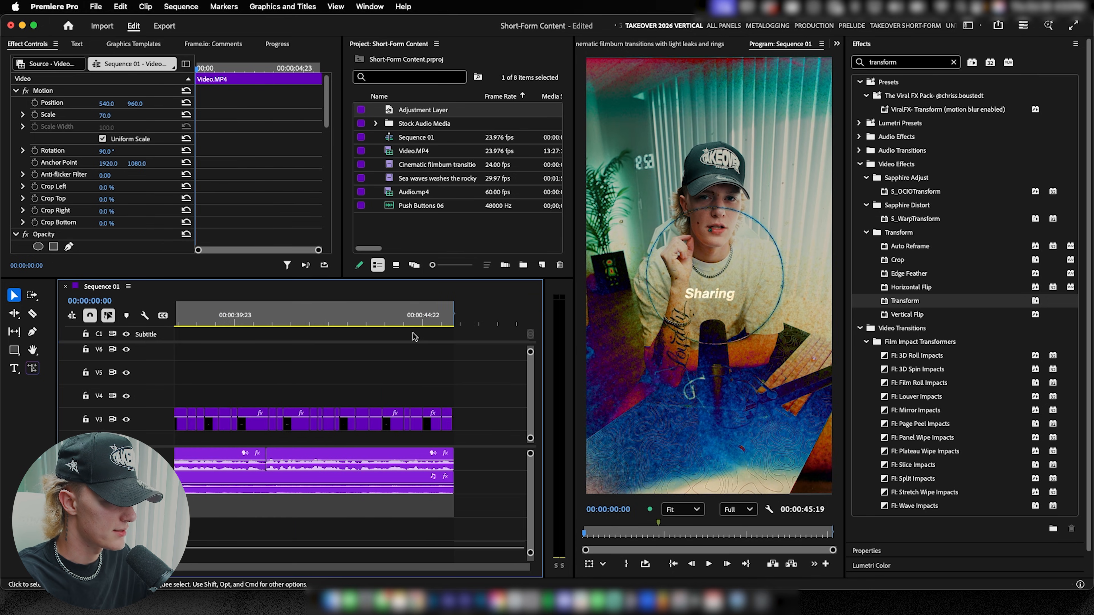
Set the out point of the sequence's export range to the end of the last clip, at 00:00:45:19.
scroll(413, 337, "left", 20)
key("minus")
key("minus")
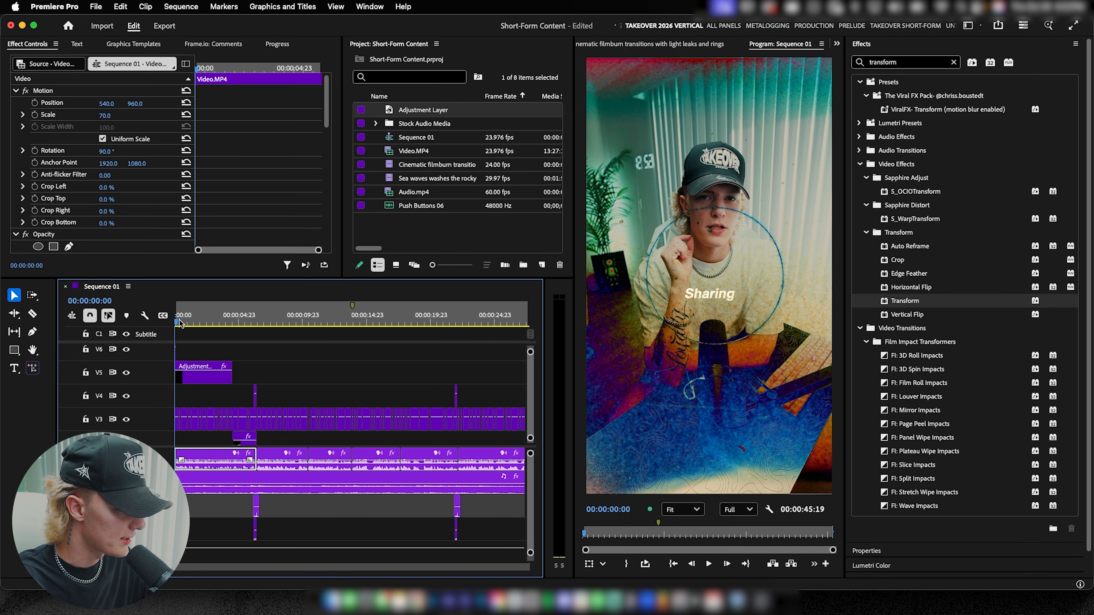
scroll(216, 340, "right", 15)
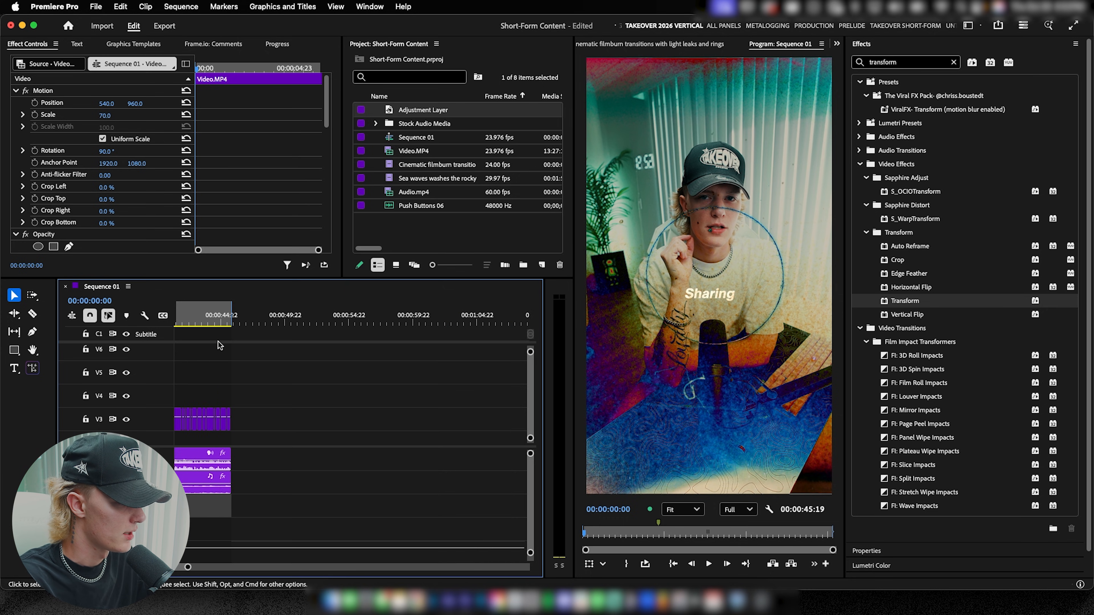
left_click(344, 320)
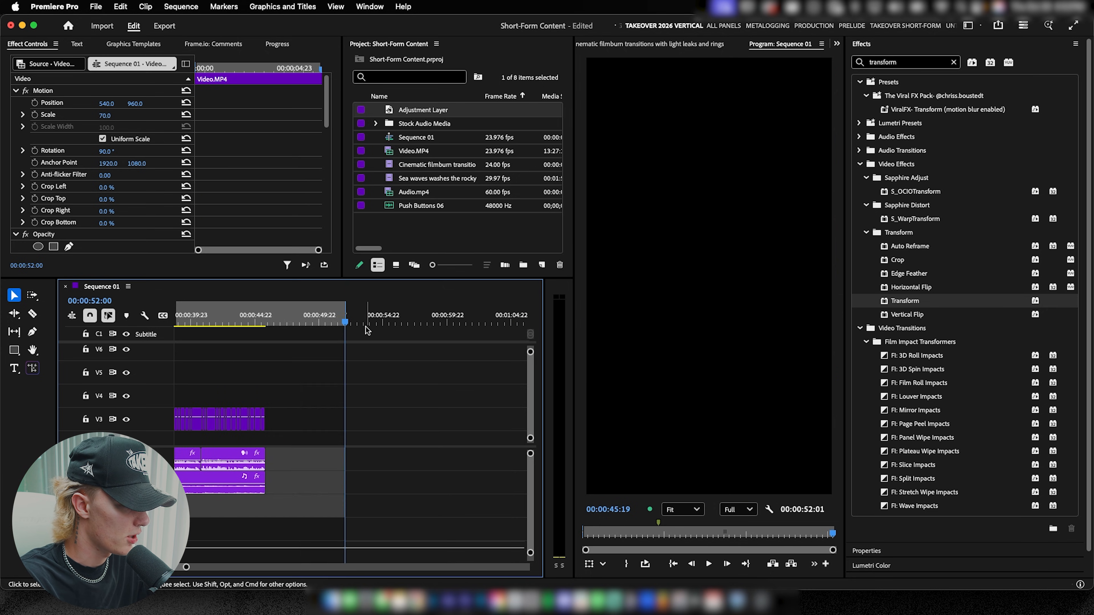
left_click_drag(346, 313, 265, 313)
scroll(379, 375, "left", 5)
scroll(390, 379, "up", 5)
Open the export settings for the sequence and name the output file "Simple Reel Style".
left_click(170, 27)
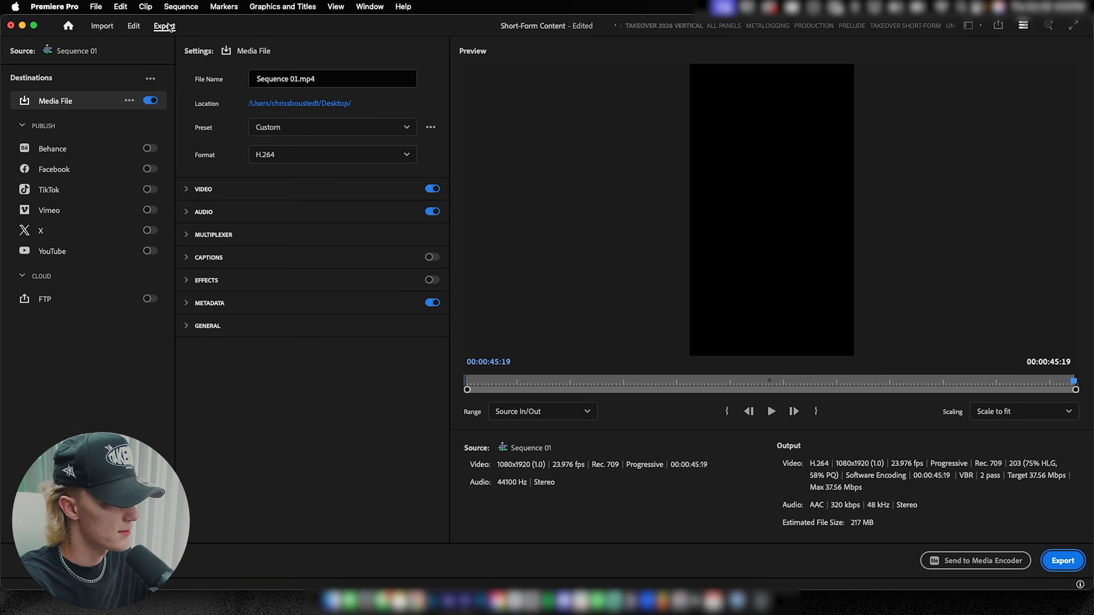
left_click_drag(343, 78, 248, 75)
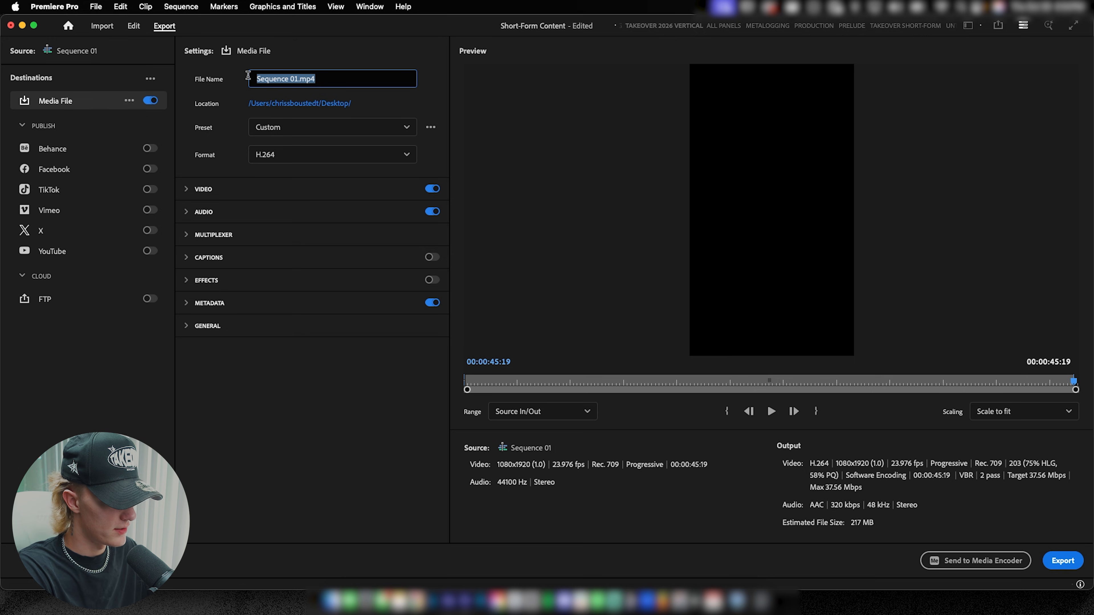
left_click(553, 382)
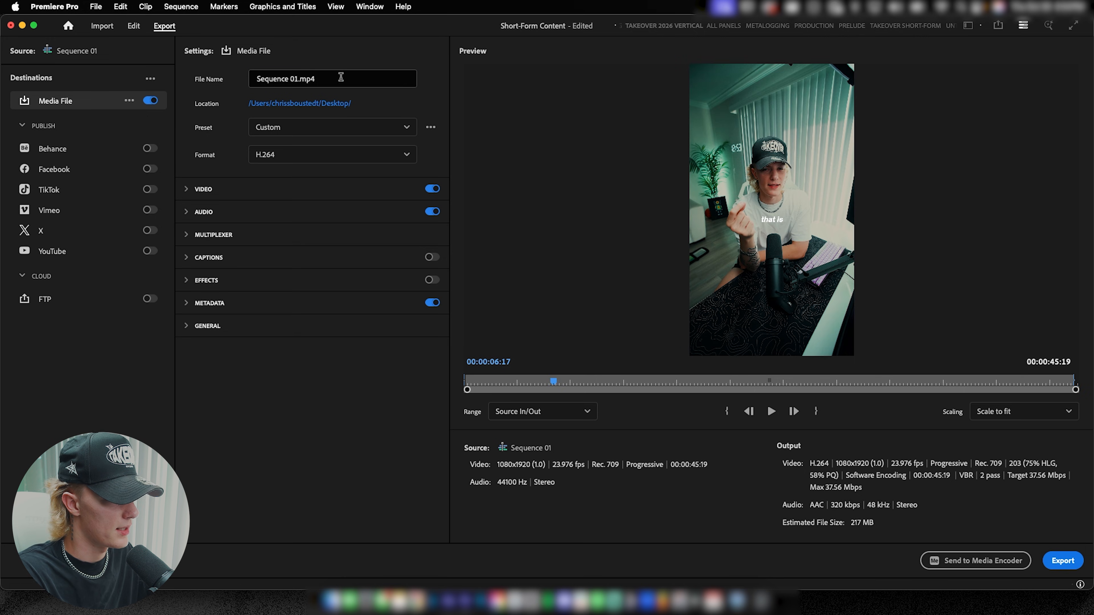
type("Simple Reel Style")
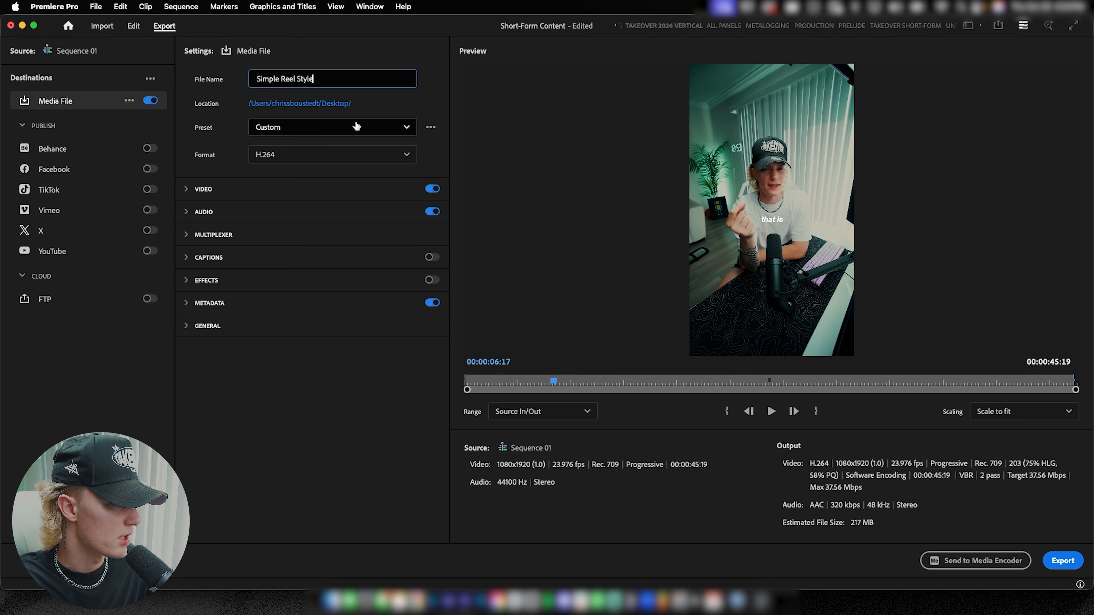
Examine the full video export settings, including frame size, render depth and quality, encoding and bitrate.
left_click(204, 194)
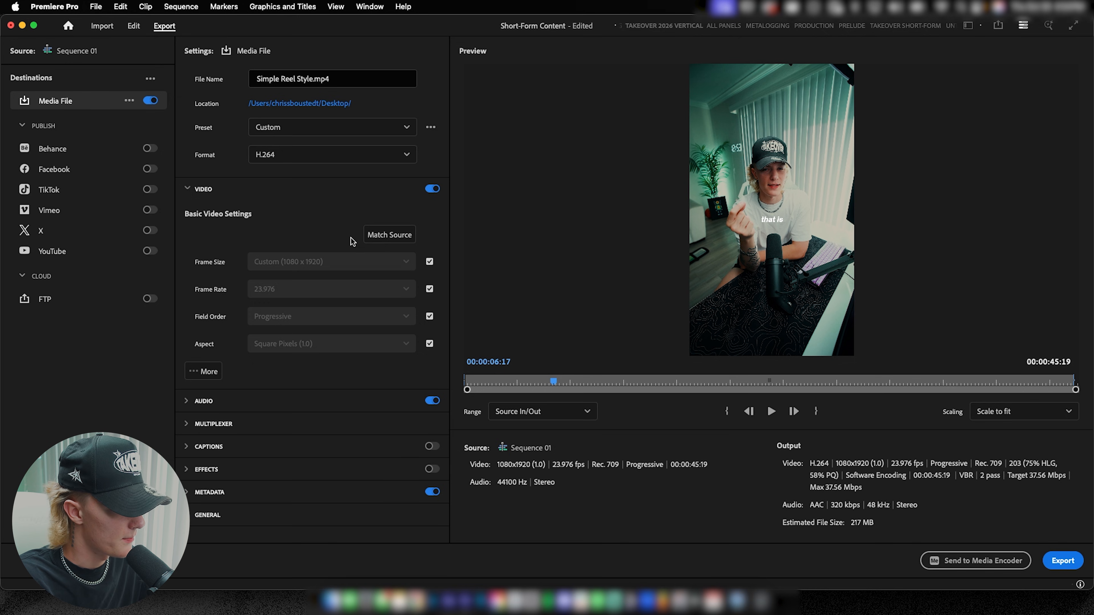
left_click(204, 371)
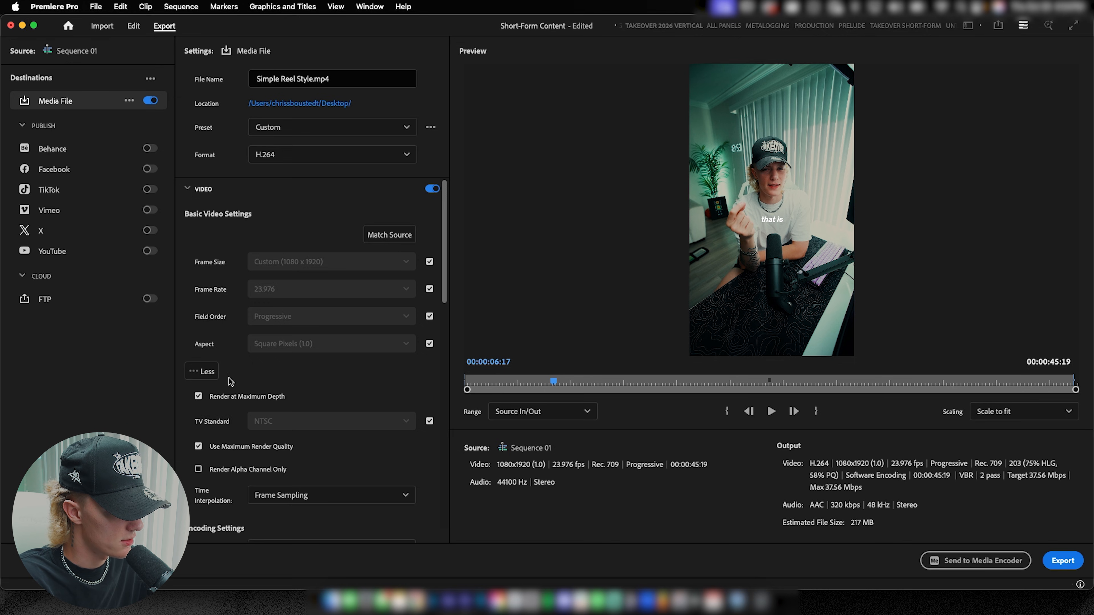
scroll(224, 370, "down", 2)
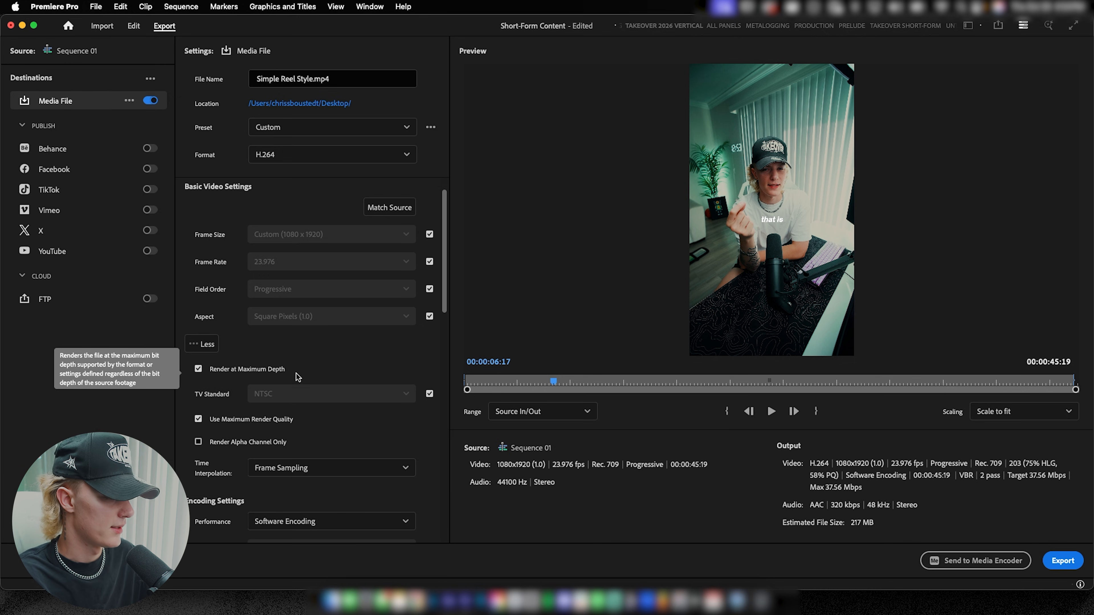
scroll(293, 418, "down", 2)
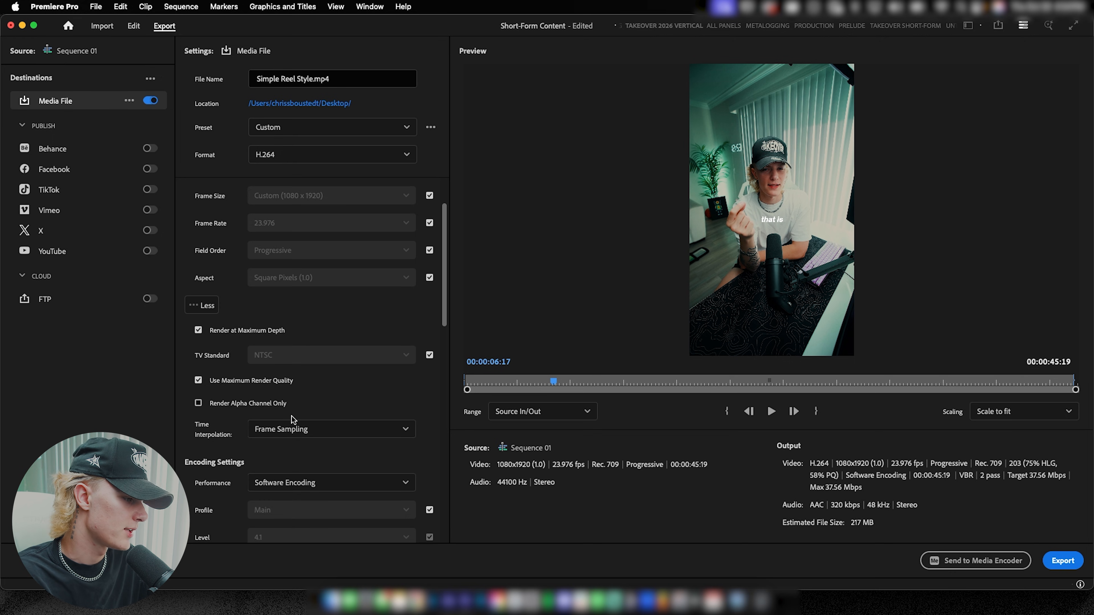
scroll(292, 420, "down", 12)
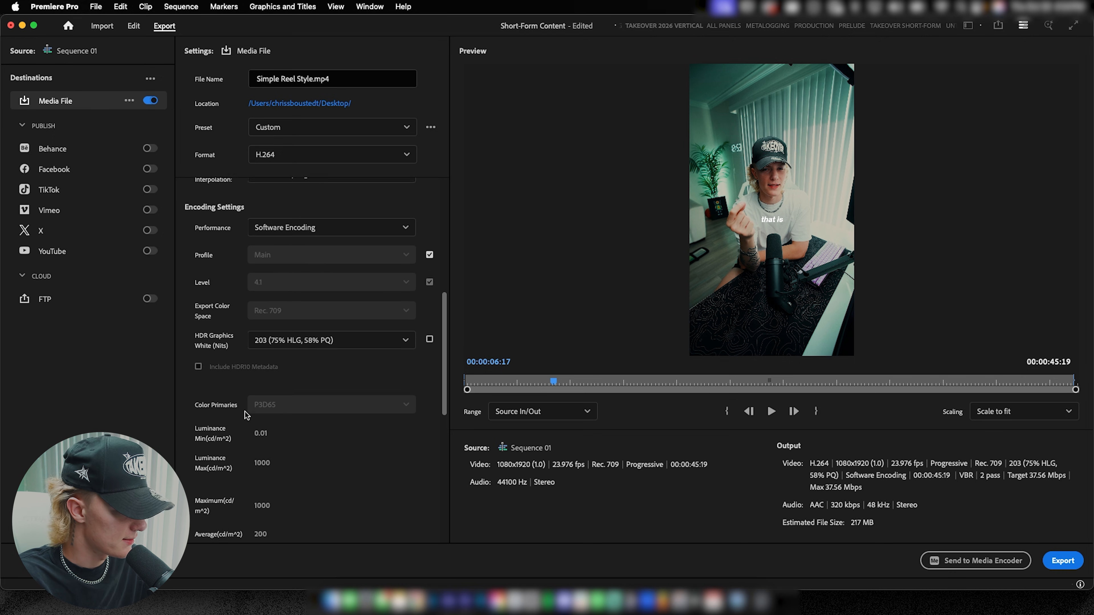
scroll(247, 415, "down", 9)
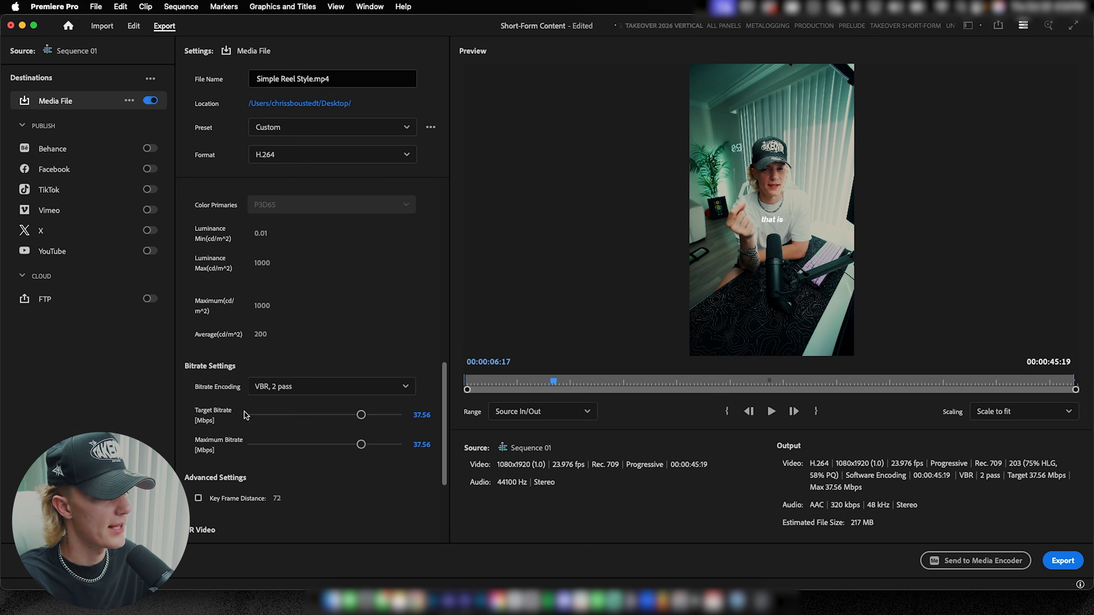
scroll(311, 390, "down", 2)
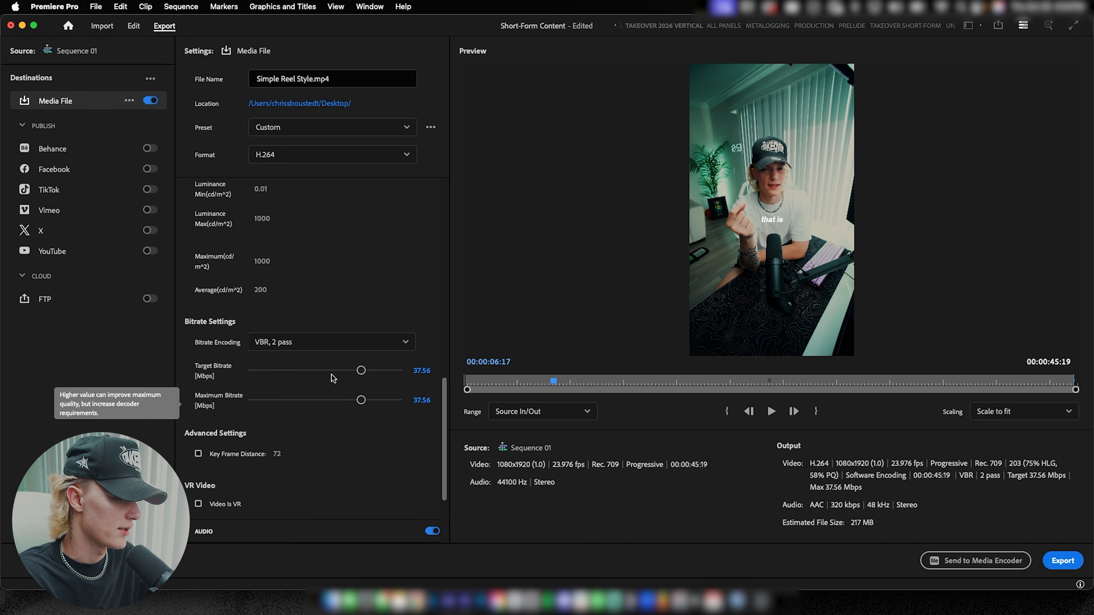
scroll(362, 431, "down", 5)
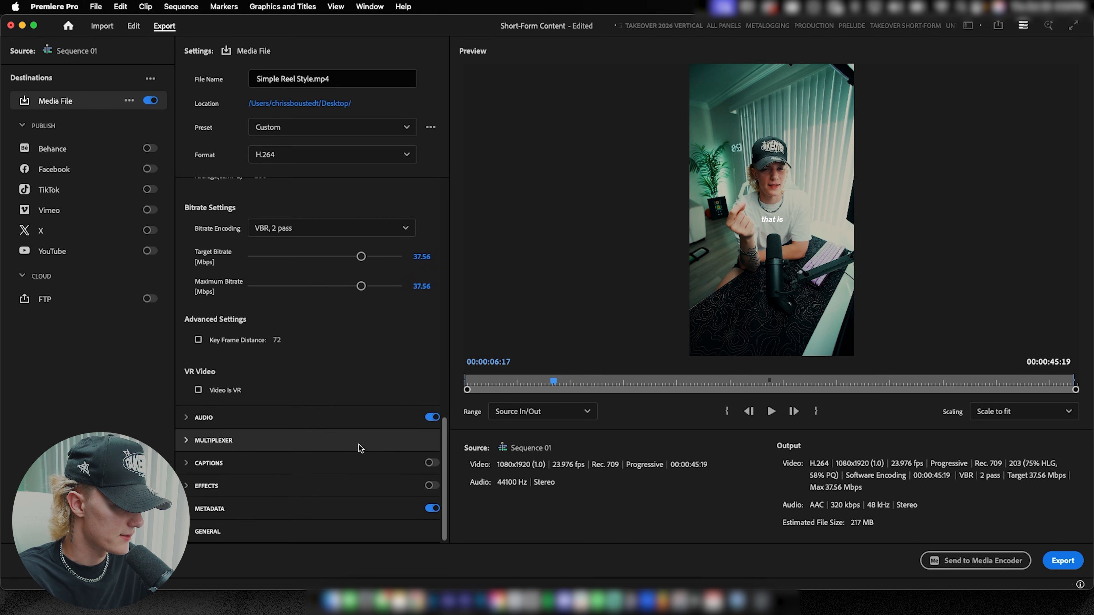
scroll(301, 370, "up", 10)
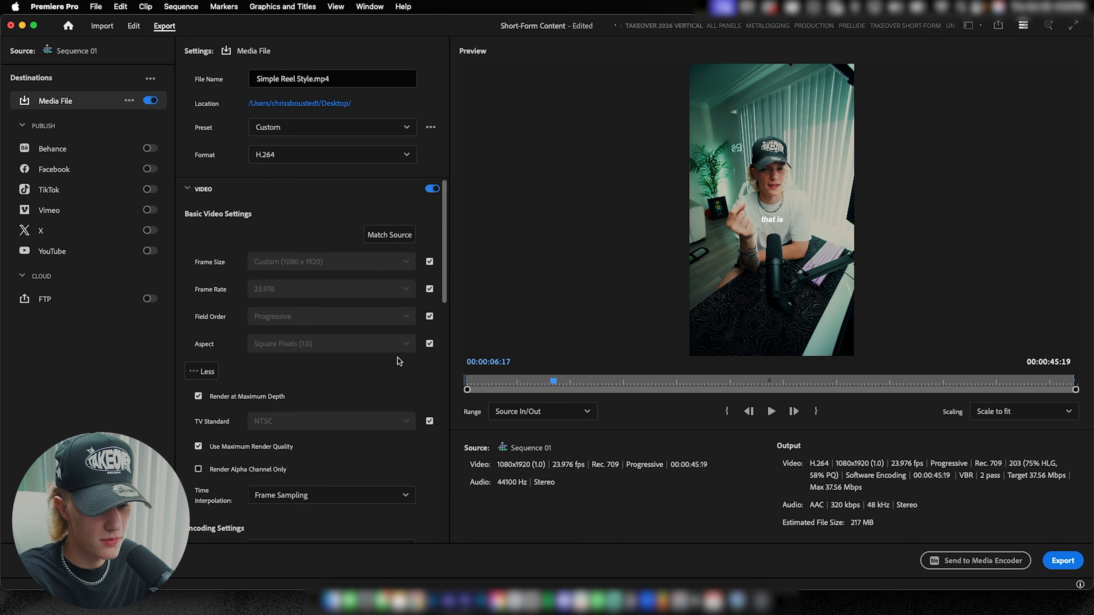